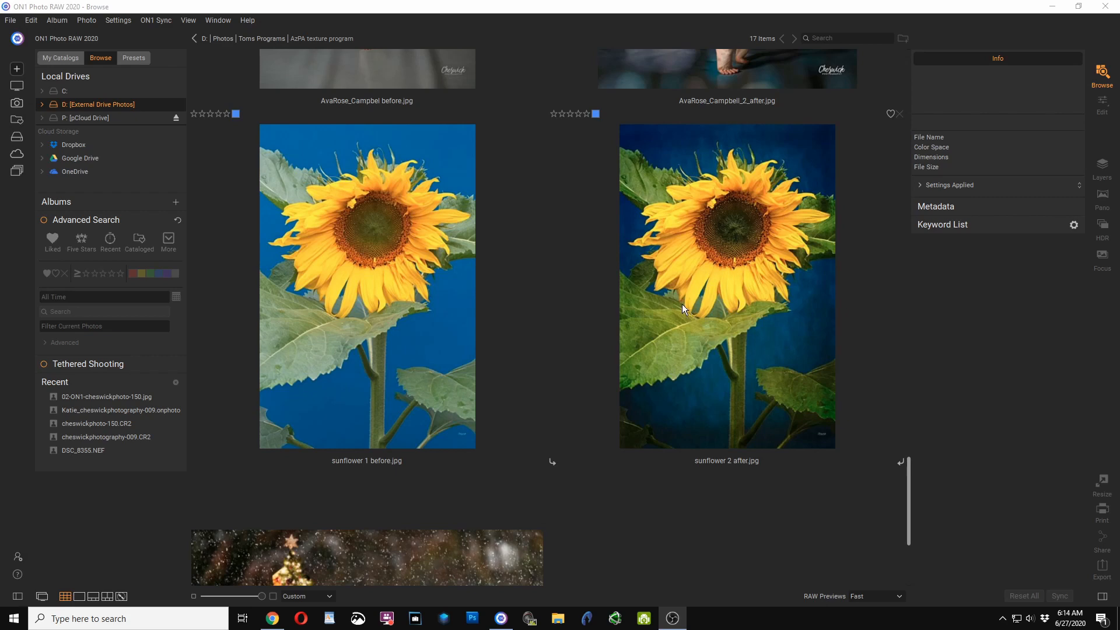
# Look through the before and after sample photos in the AzPA texture program folder
pyautogui.scroll(-4, 683, 308)
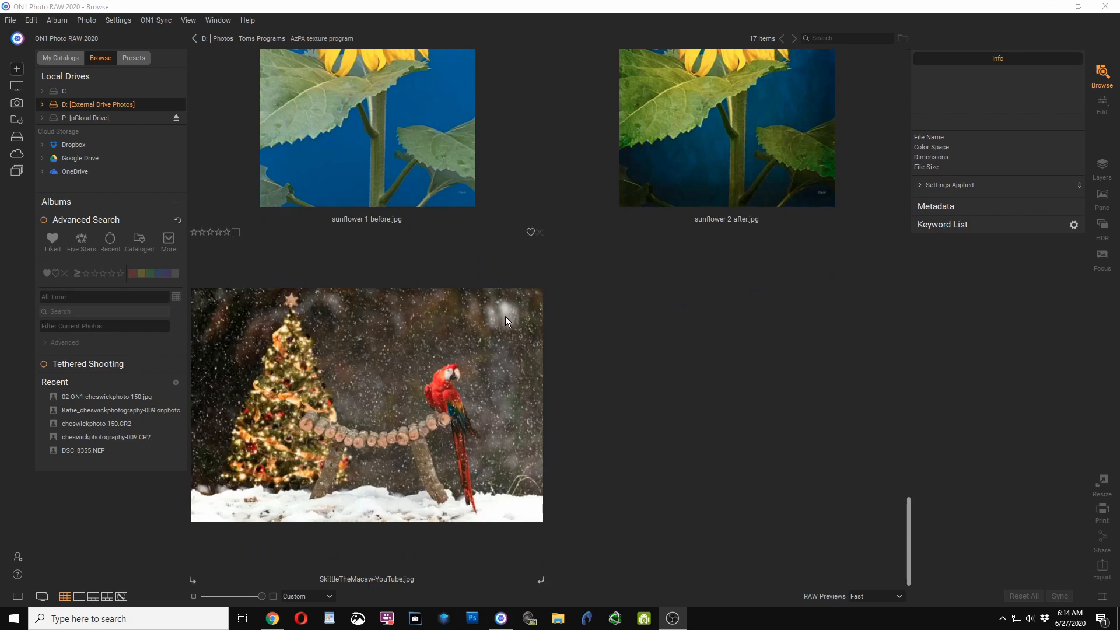
pyautogui.scroll(4, 505, 317)
pyautogui.scroll(5, 505, 316)
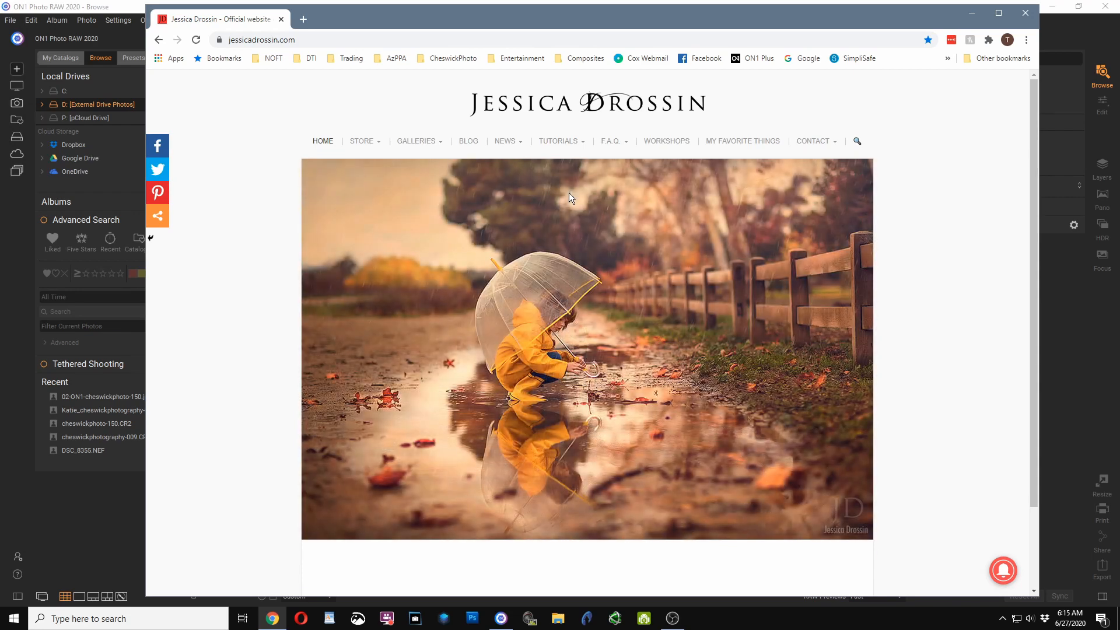
# Open the Textures category of the Jessica Drossin web store and look over the texture packs on offer
pyautogui.moveTo(356, 142)
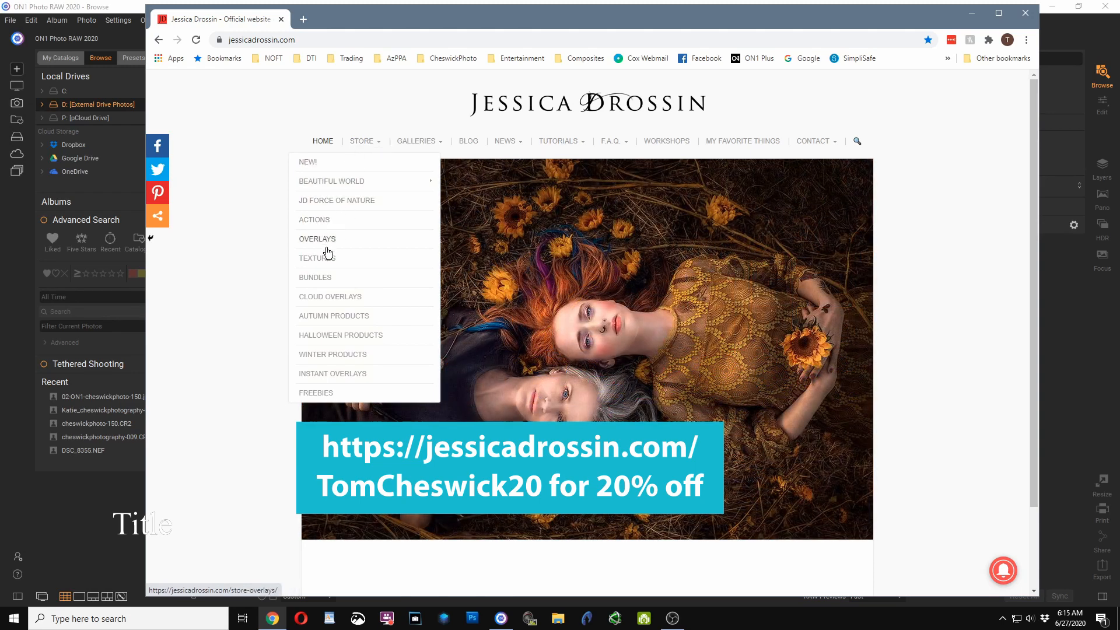
pyautogui.click(327, 257)
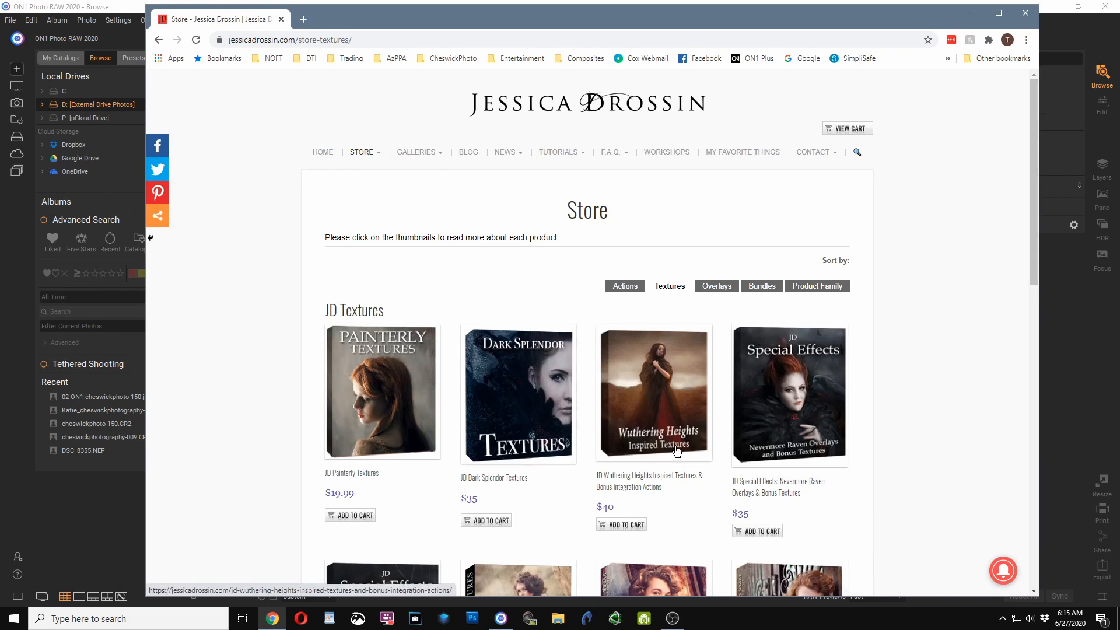
pyautogui.scroll(-4, 676, 449)
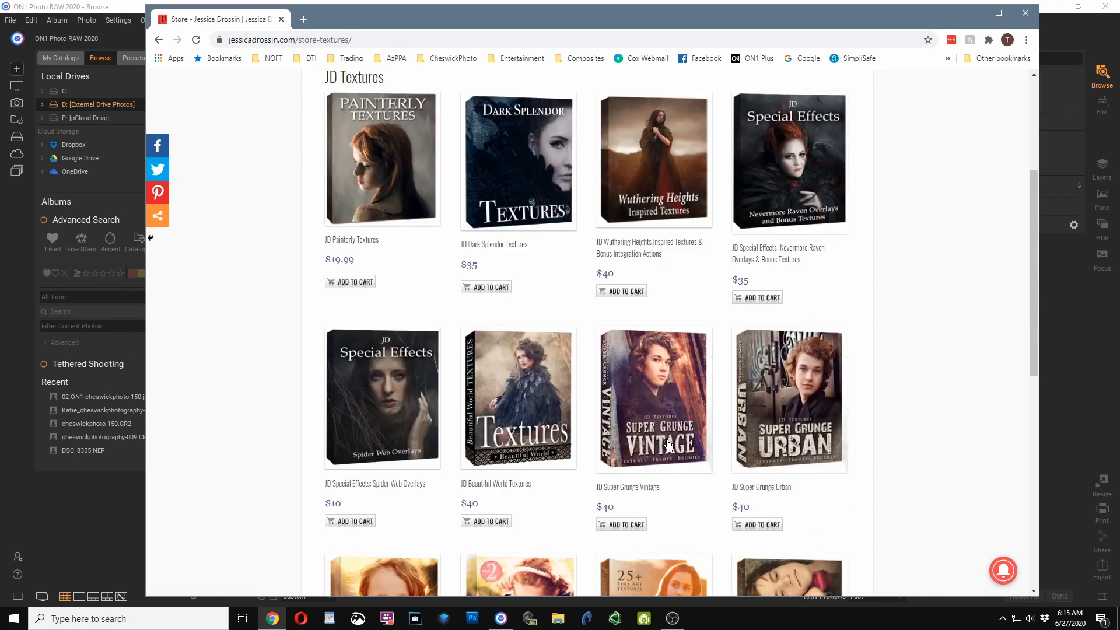
pyautogui.scroll(-3, 668, 445)
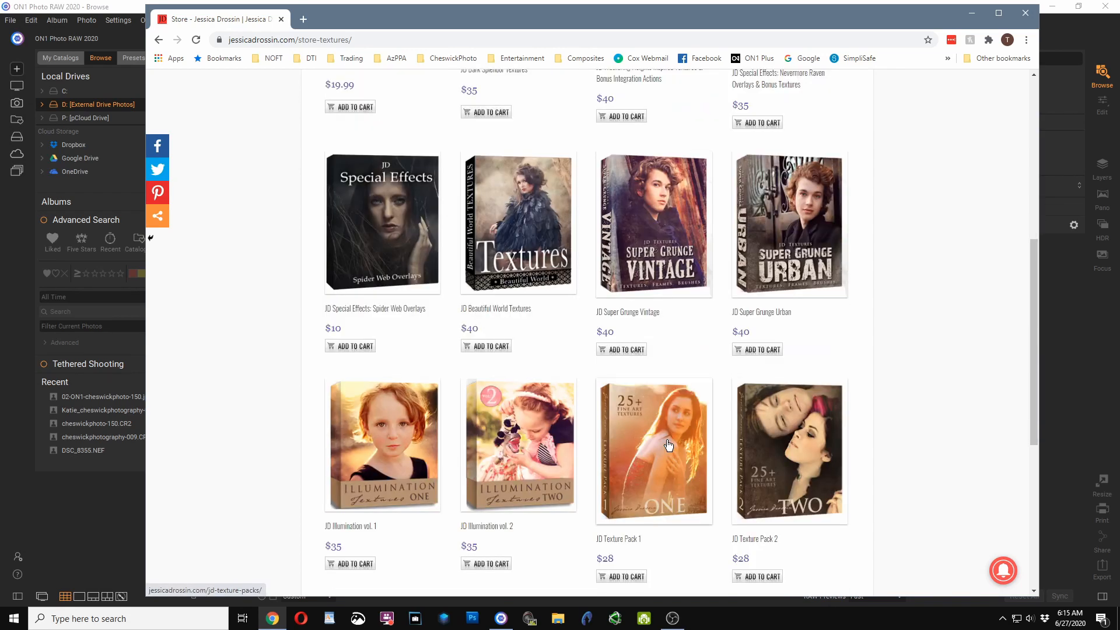
pyautogui.scroll(-1, 668, 445)
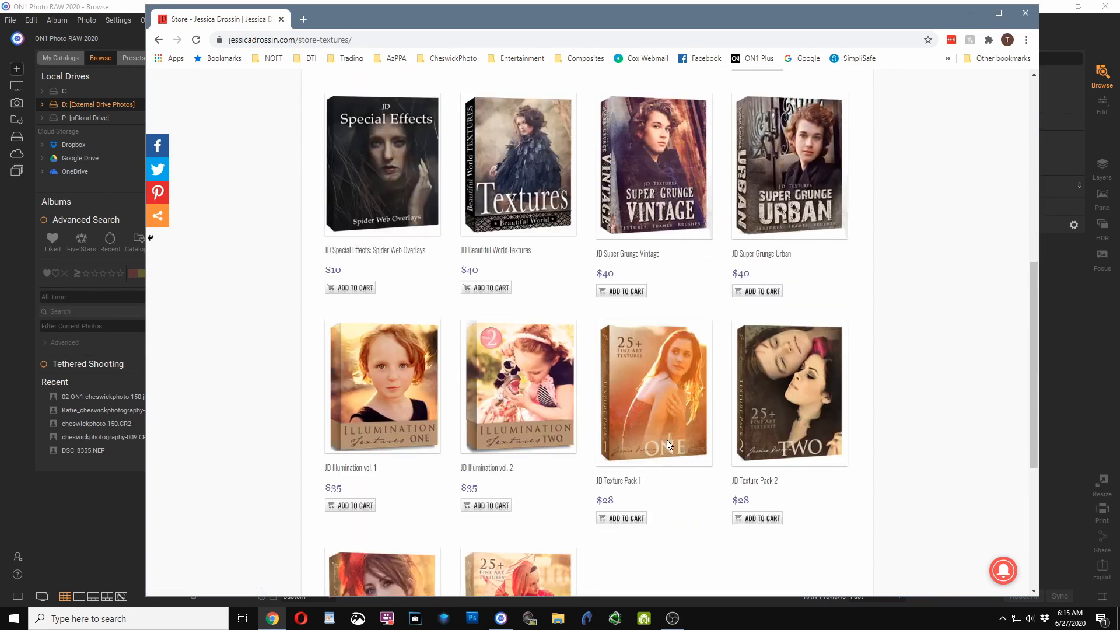
pyautogui.scroll(4, 667, 440)
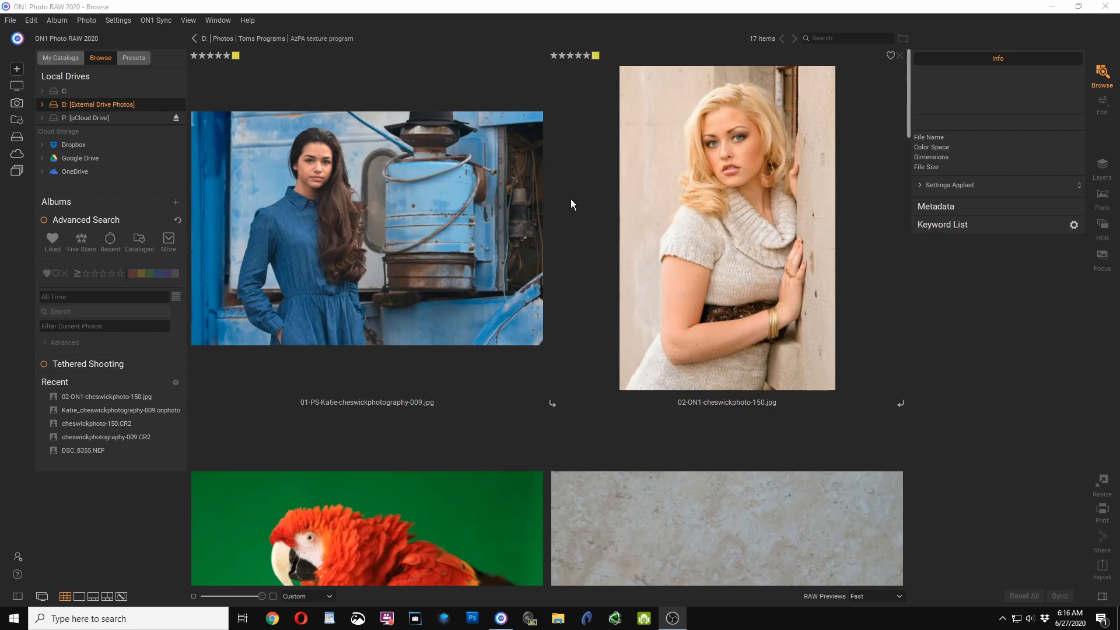
# Return to ON1 Photo RAW and look through the practice portraits, the macaw photo, the stone texture and the living-room photo
pyautogui.scroll(-6, 571, 201)
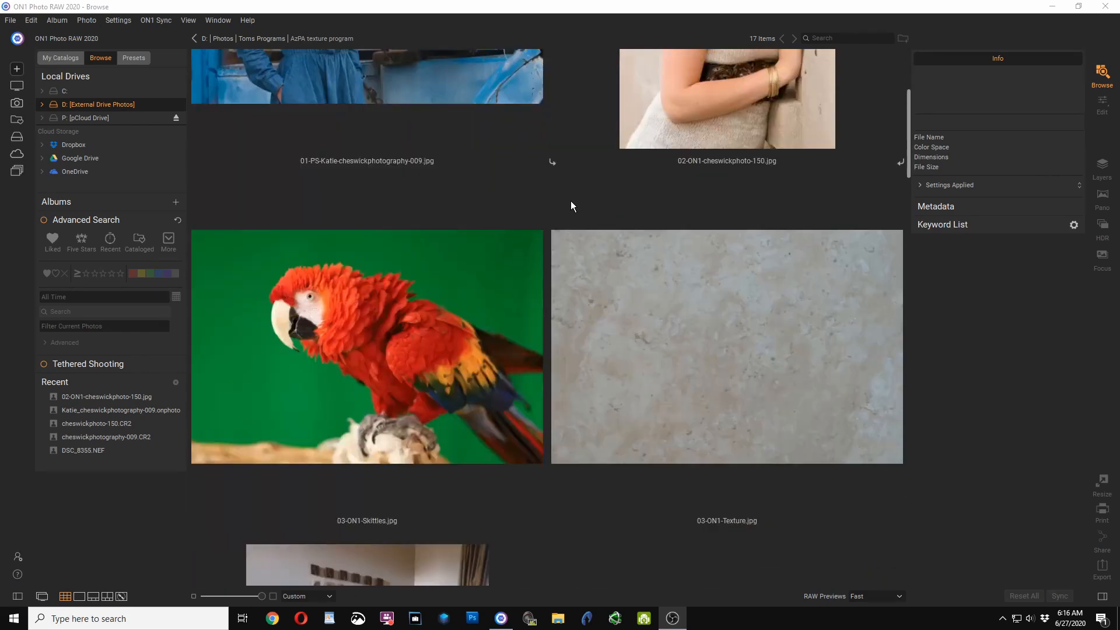
pyautogui.scroll(-1, 569, 200)
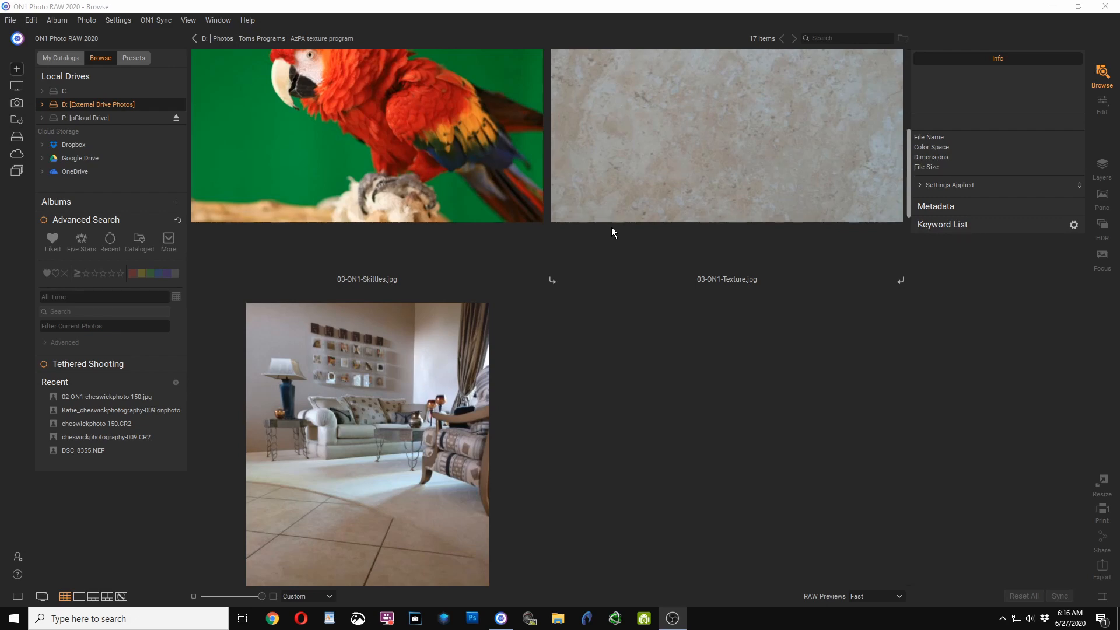
pyautogui.scroll(5, 593, 233)
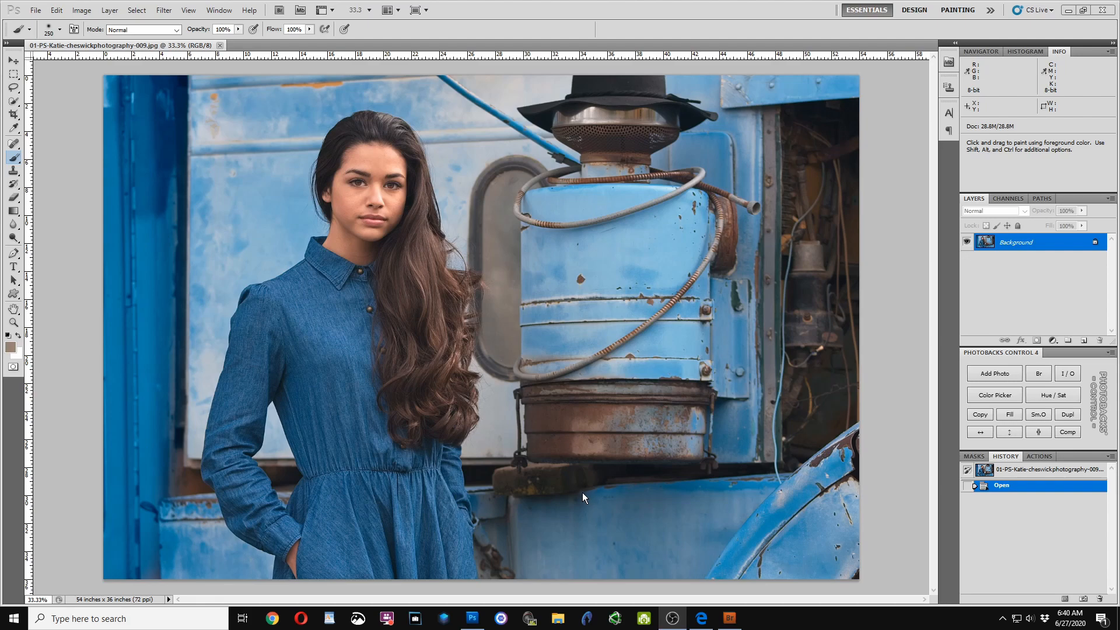
# Switch to Adobe Bridge and open the selected Charlotte.jpg and Grange.jpg Wuthering Heights textures in Photoshop
pyautogui.click(728, 621)
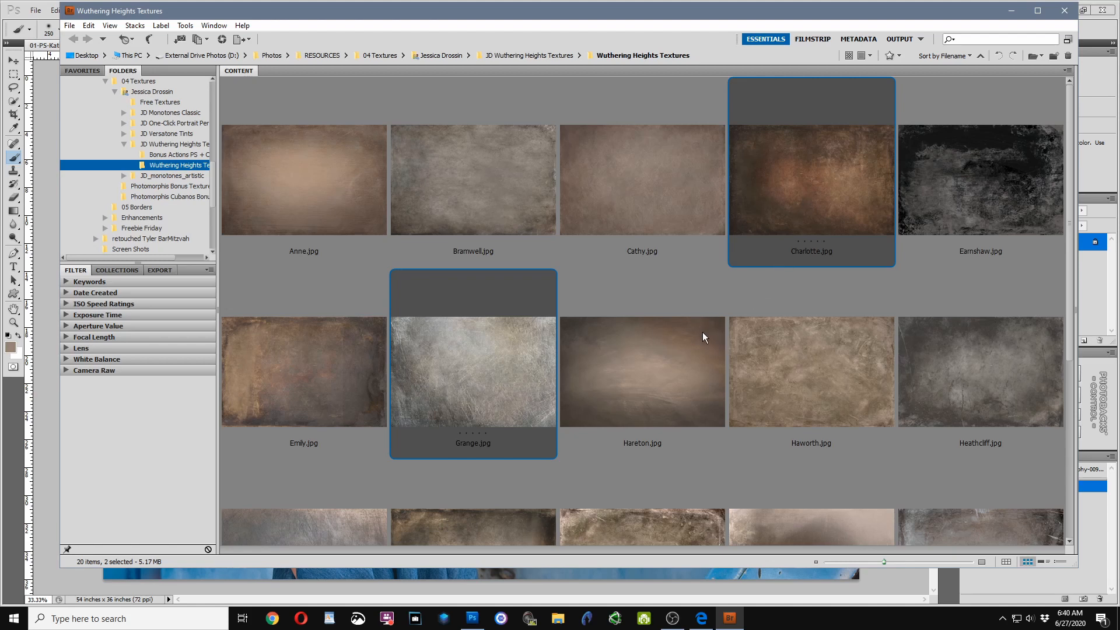
pyautogui.rightClick(797, 210)
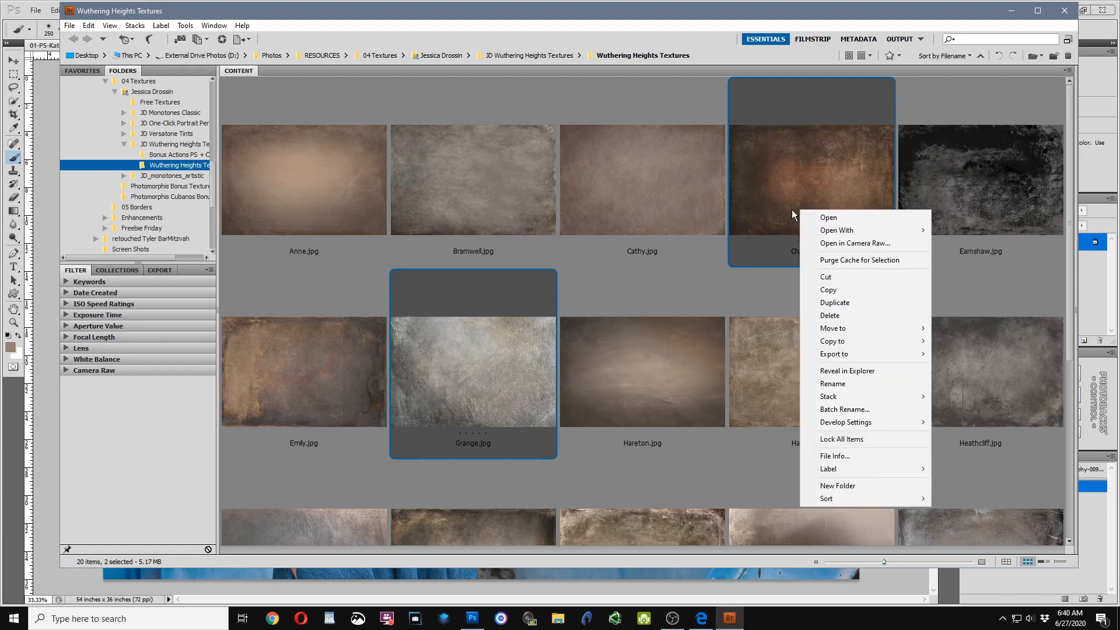
pyautogui.click(834, 213)
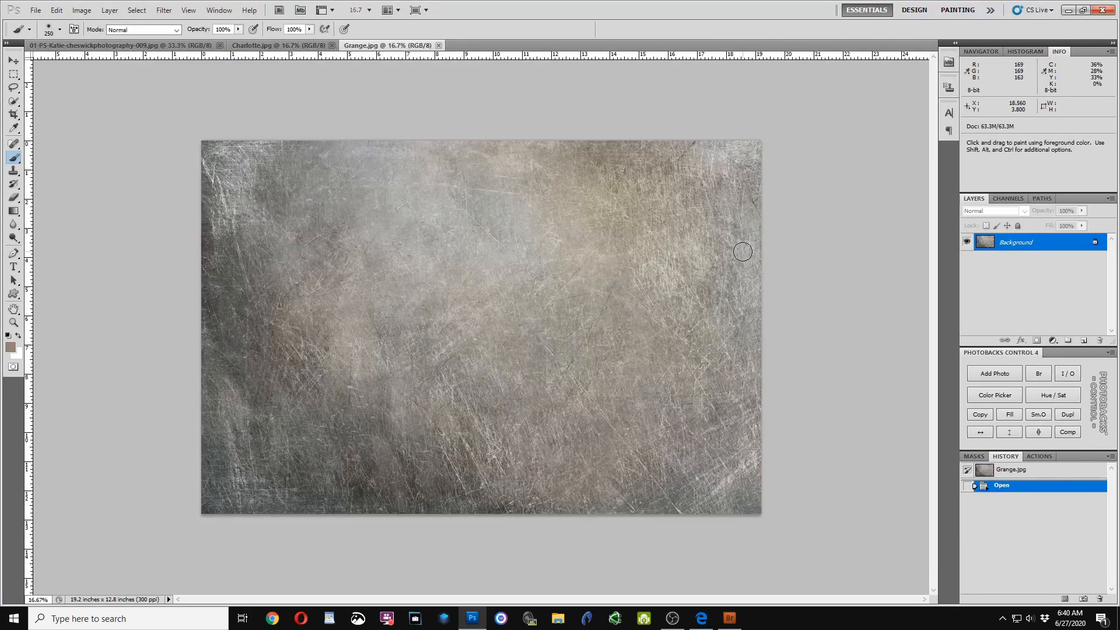
# Copy the Charlotte.jpg texture into the portrait document with the Move tool as a layer above the photo
pyautogui.click(251, 46)
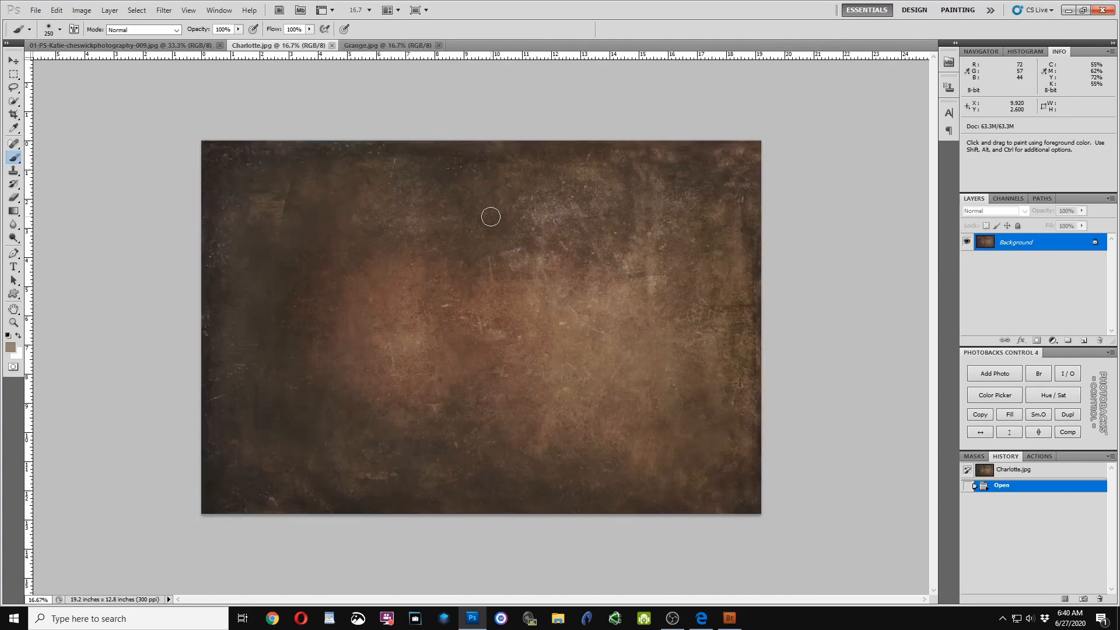
pyautogui.press('v')
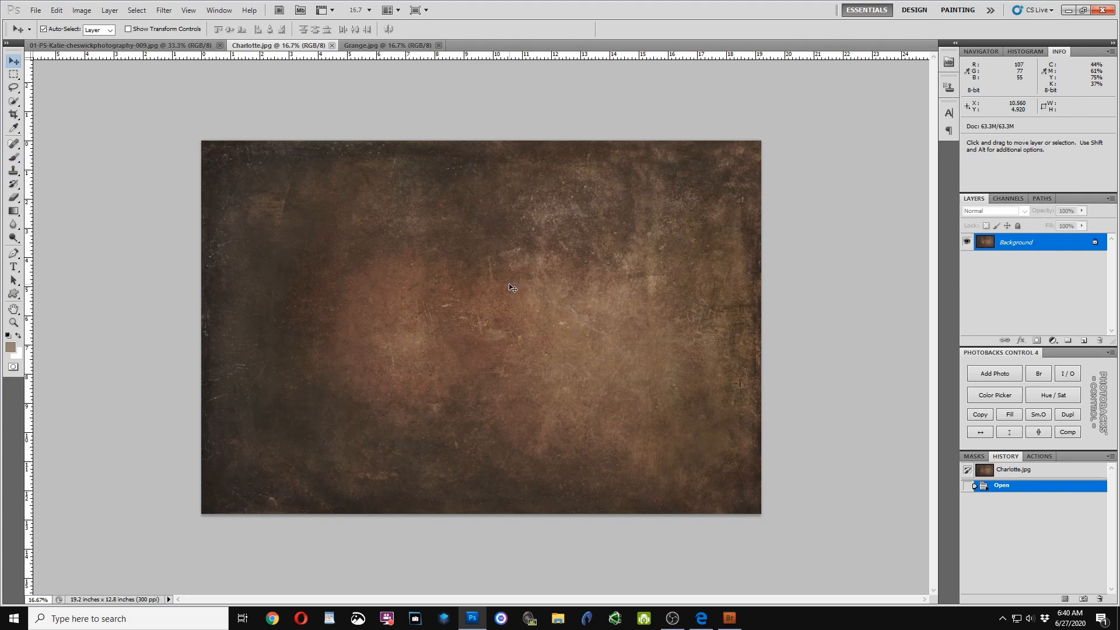
pyautogui.moveTo(512, 287); pyautogui.dragTo(432, 268)
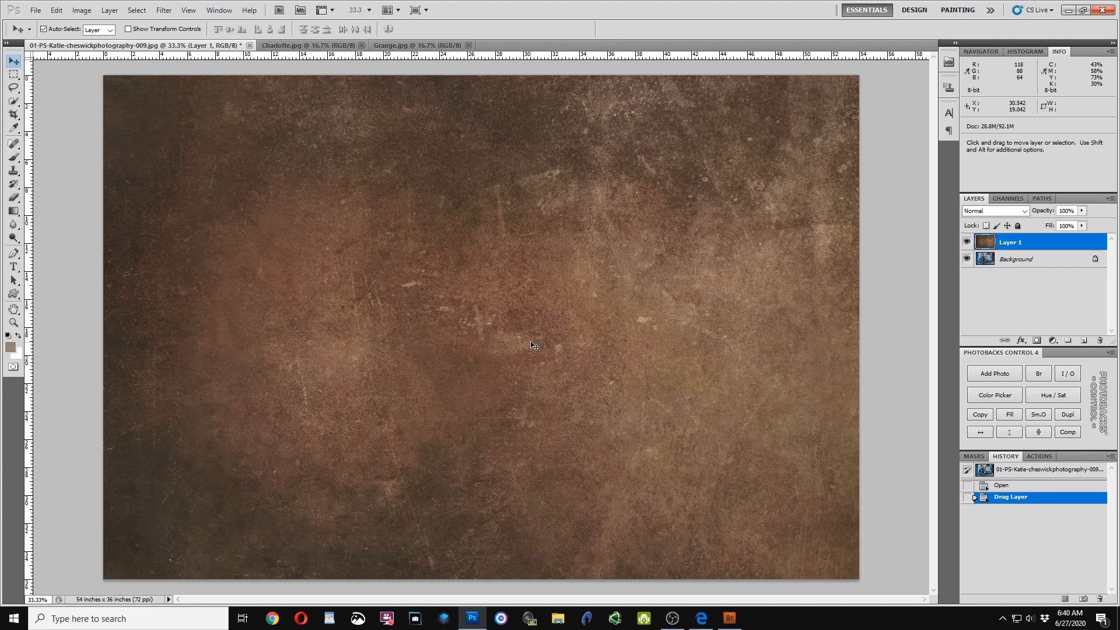
# Scale the texture layer with Free Transform to 67.5% so its corners match the photo's canvas
pyautogui.hotkey('ctrl', 't')
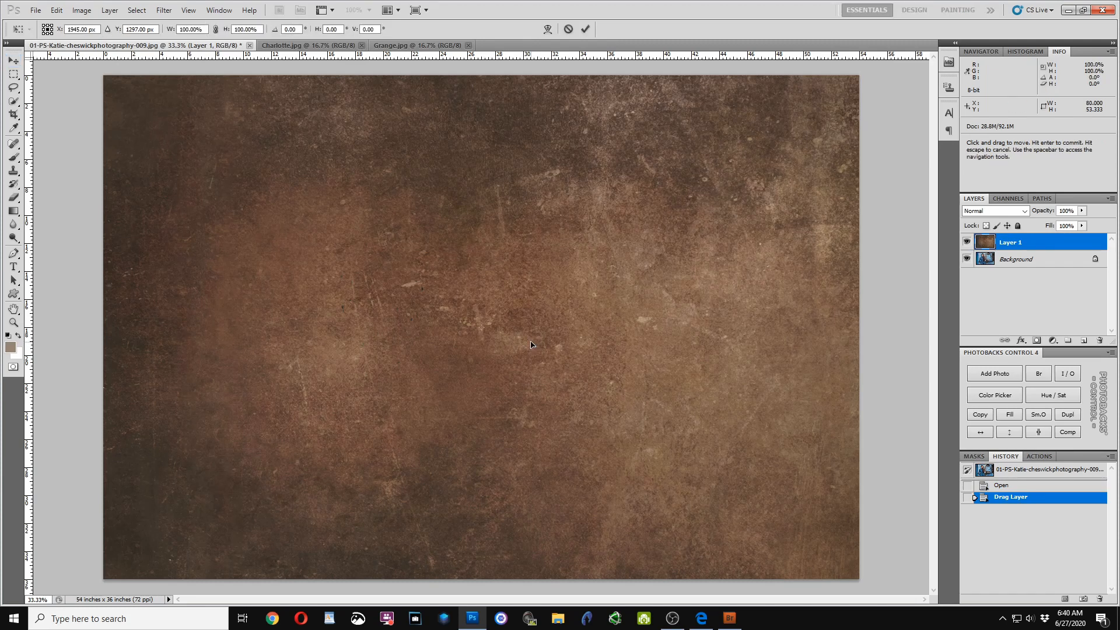
pyautogui.hotkey('ctrl', '0')
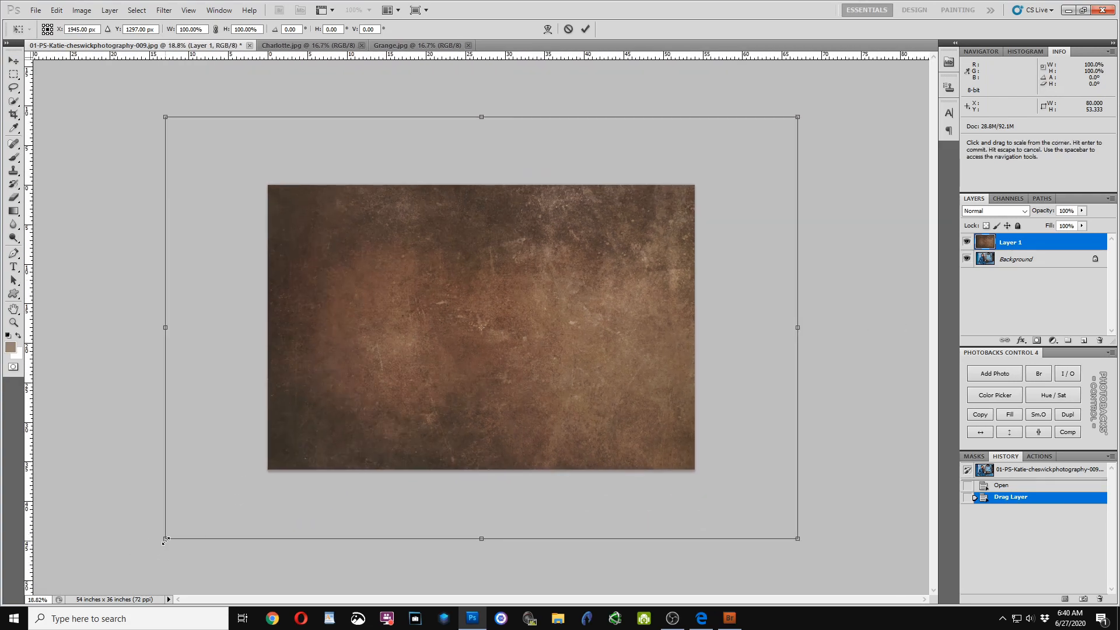
pyautogui.moveTo(165, 540); pyautogui.dragTo(268, 469)
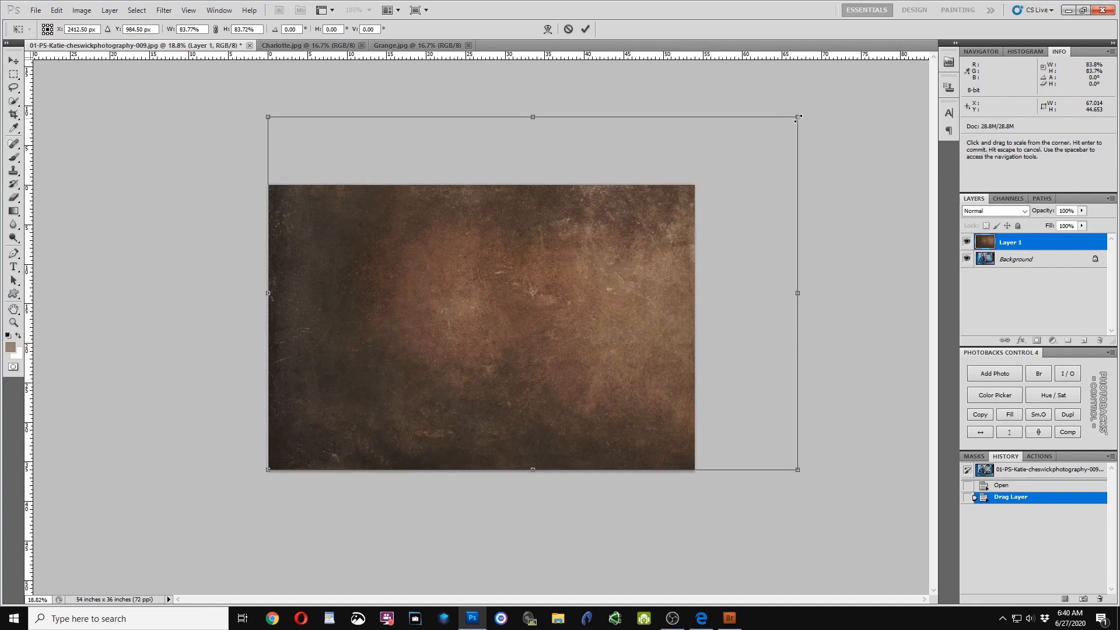
pyautogui.moveTo(797, 117); pyautogui.dragTo(695, 185)
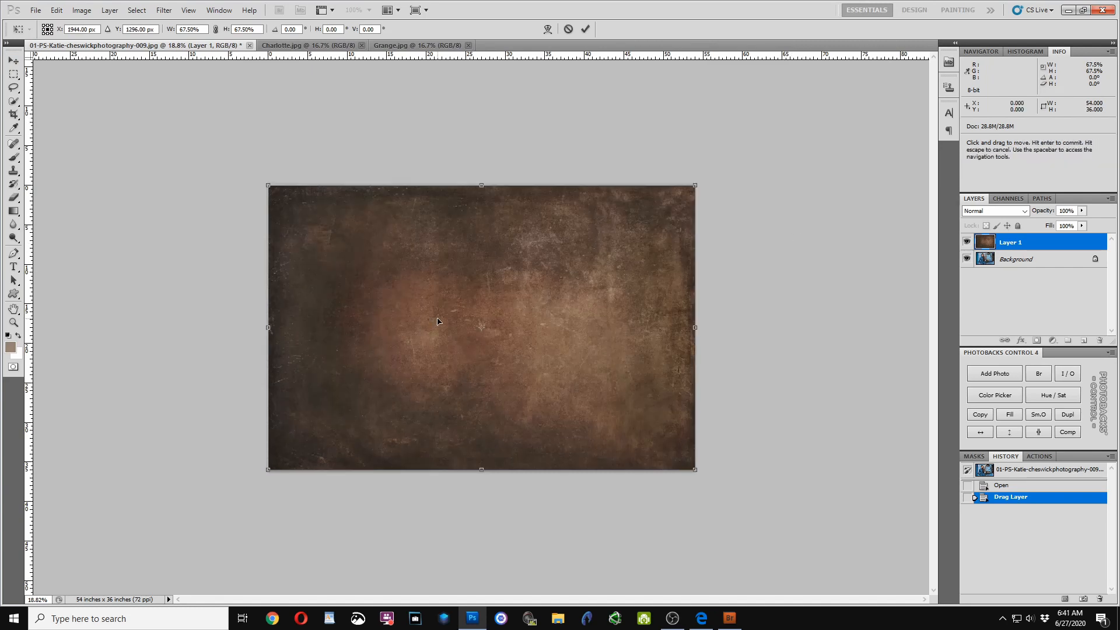
pyautogui.press('Return')
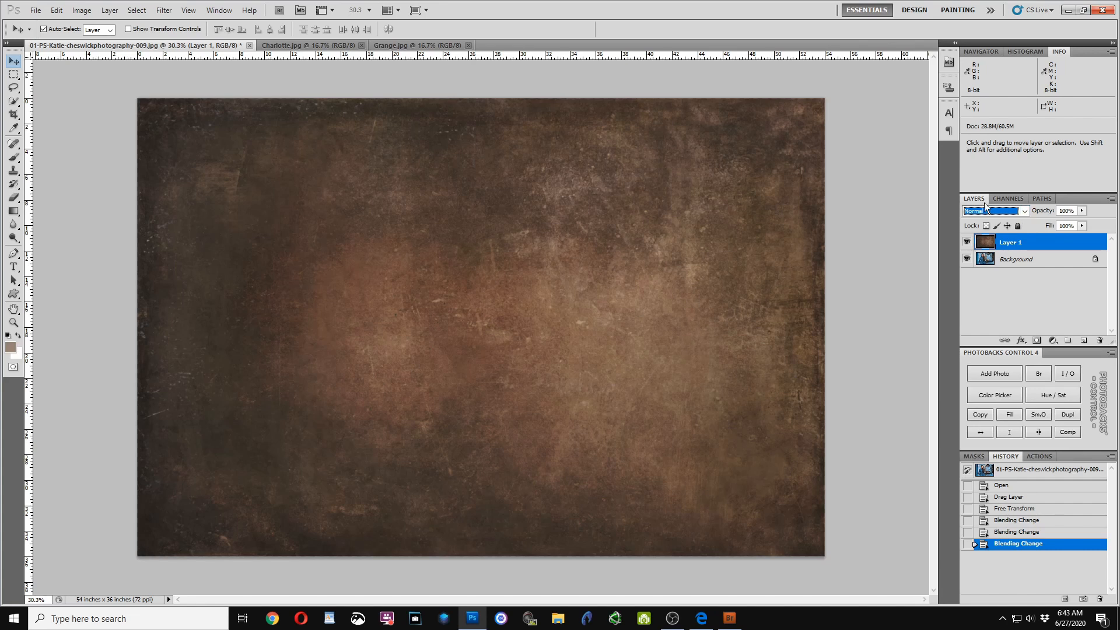
# Set the texture layer's blend mode to Soft Light
pyautogui.click(1024, 213)
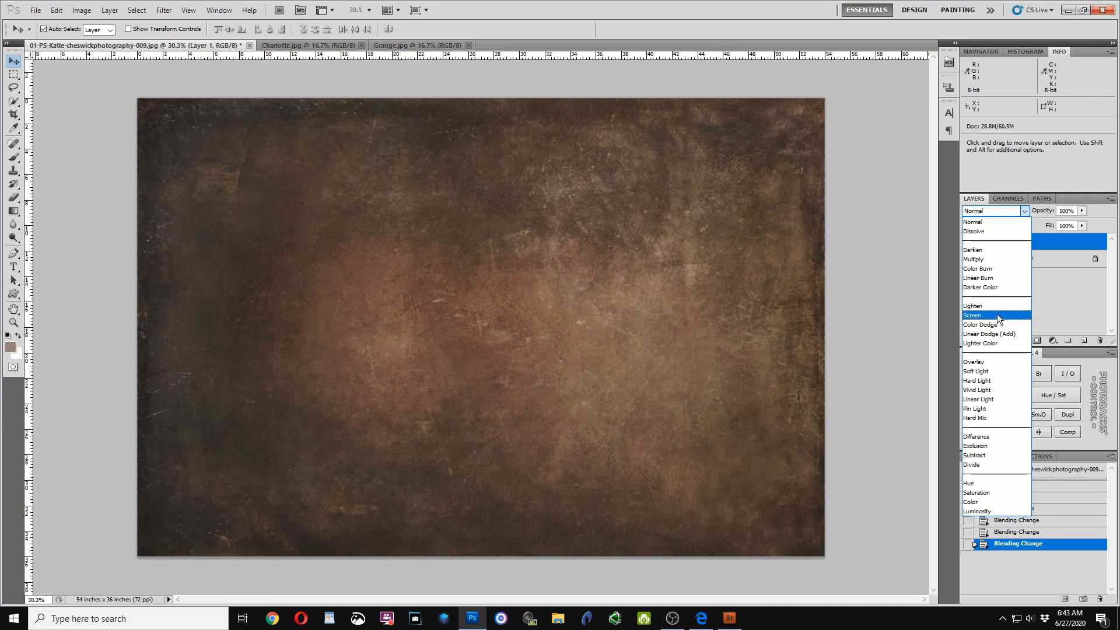
pyautogui.click(988, 370)
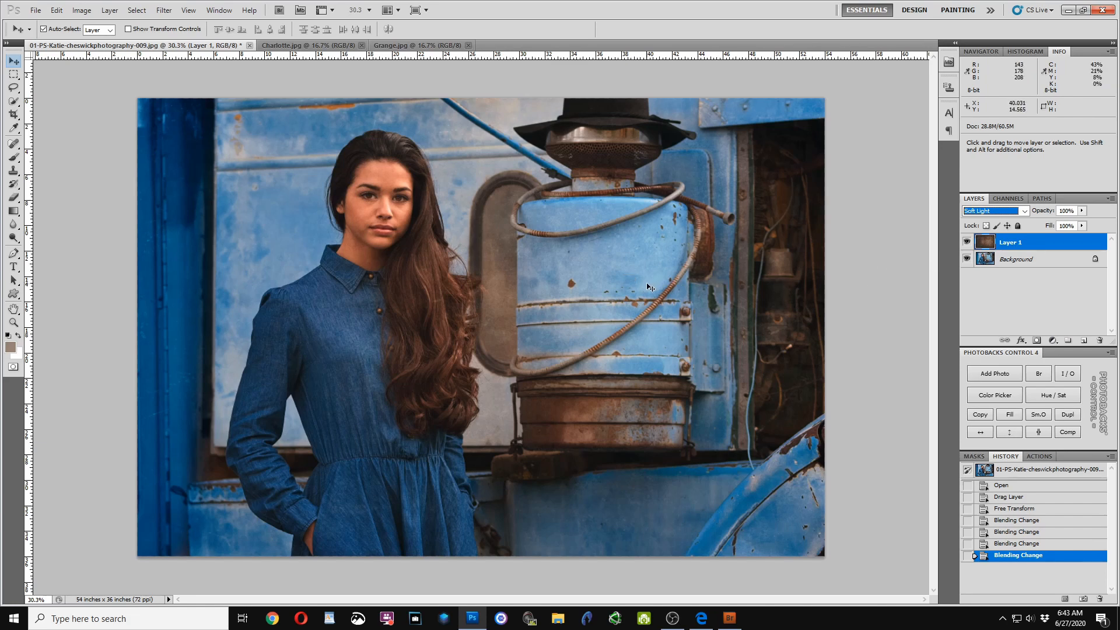
# Examine the texture up close on the blue metal tank with the layer hidden and shown, and check its effect on the woman's face
pyautogui.click(590, 262)
pyautogui.scroll(5, 586, 278)
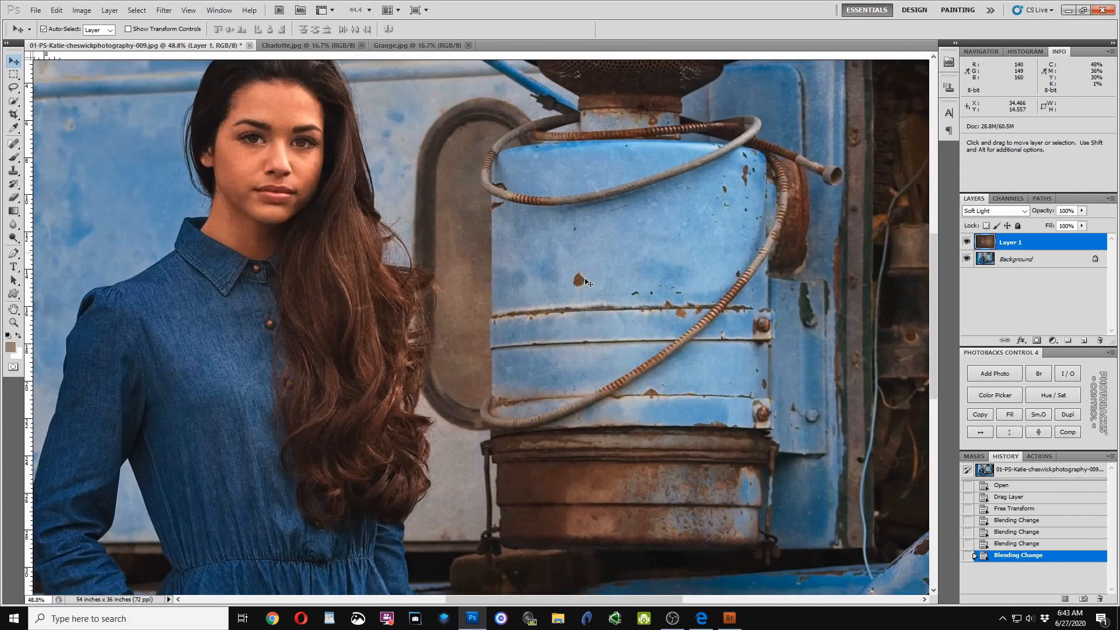
pyautogui.scroll(4, 586, 282)
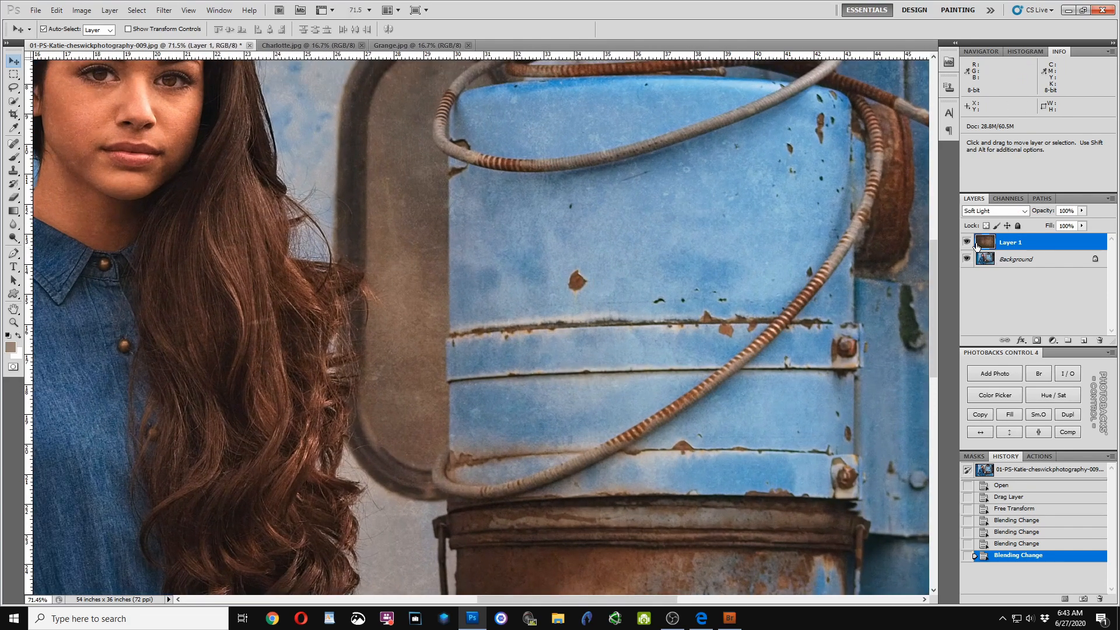
pyautogui.click(967, 242)
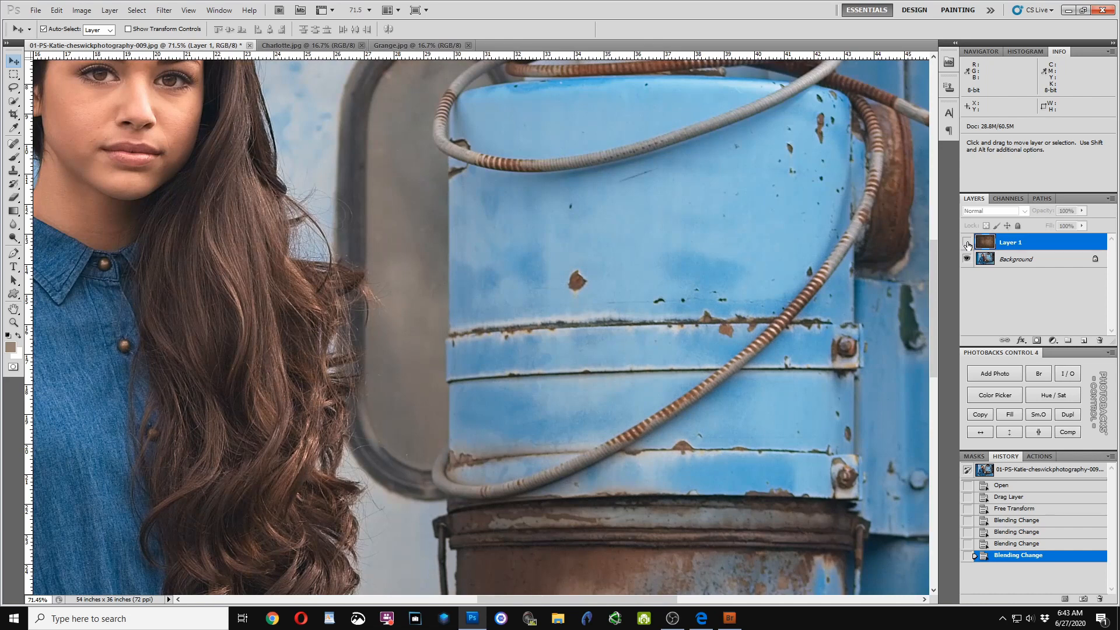
pyautogui.click(967, 242)
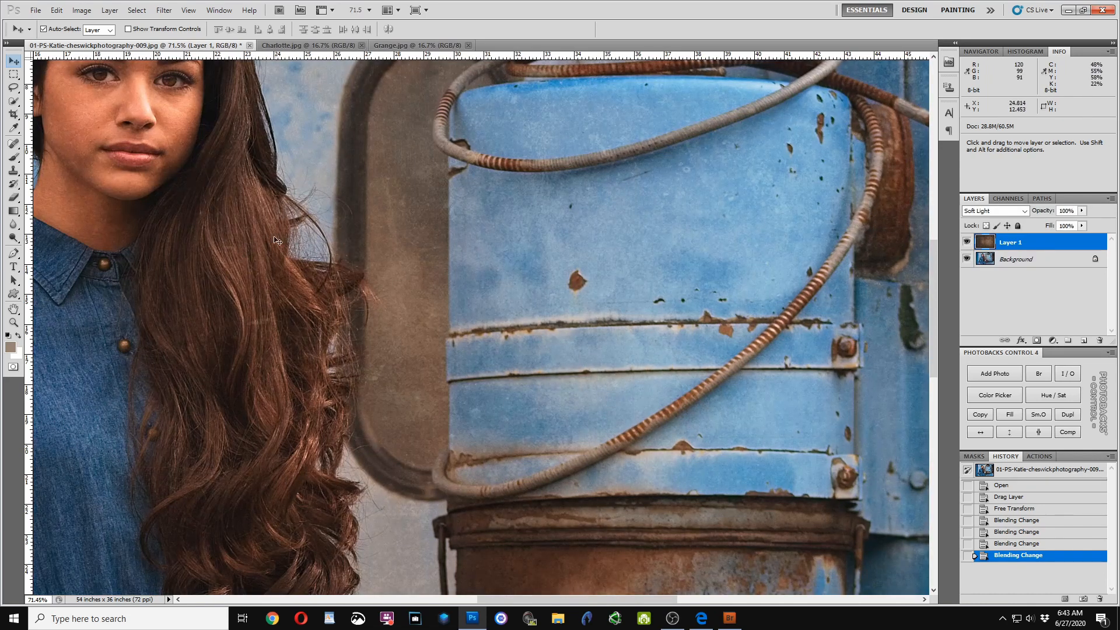
pyautogui.hotkey('ctrl', '-')
pyautogui.hotkey('ctrl', '-')
pyautogui.hotkey('ctrl', '-')
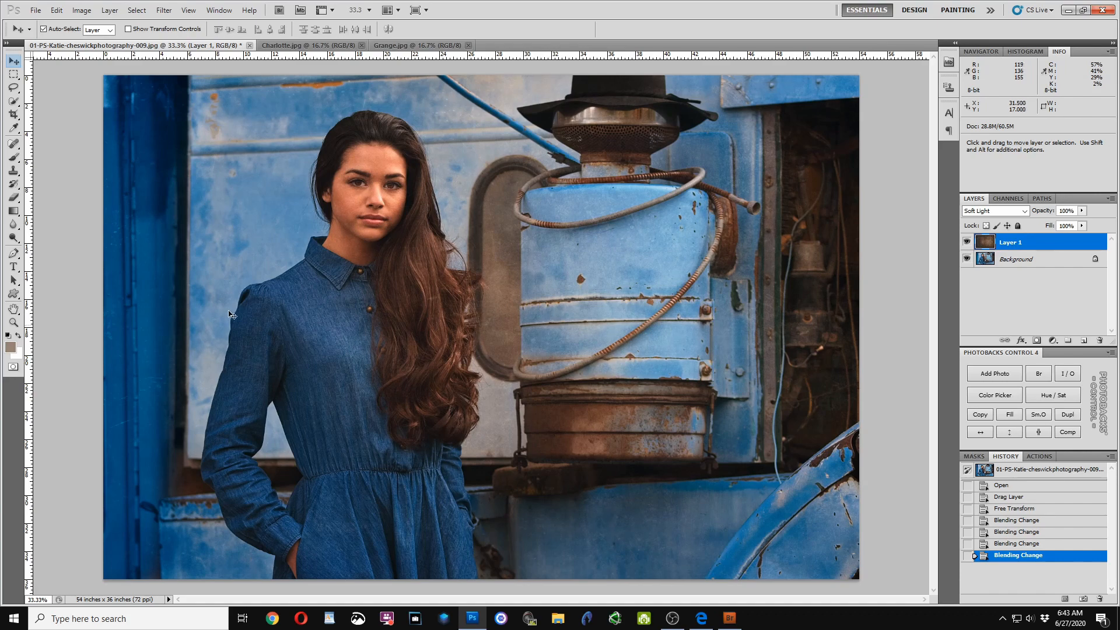
pyautogui.scroll(3, 357, 224)
pyautogui.scroll(4, 366, 226)
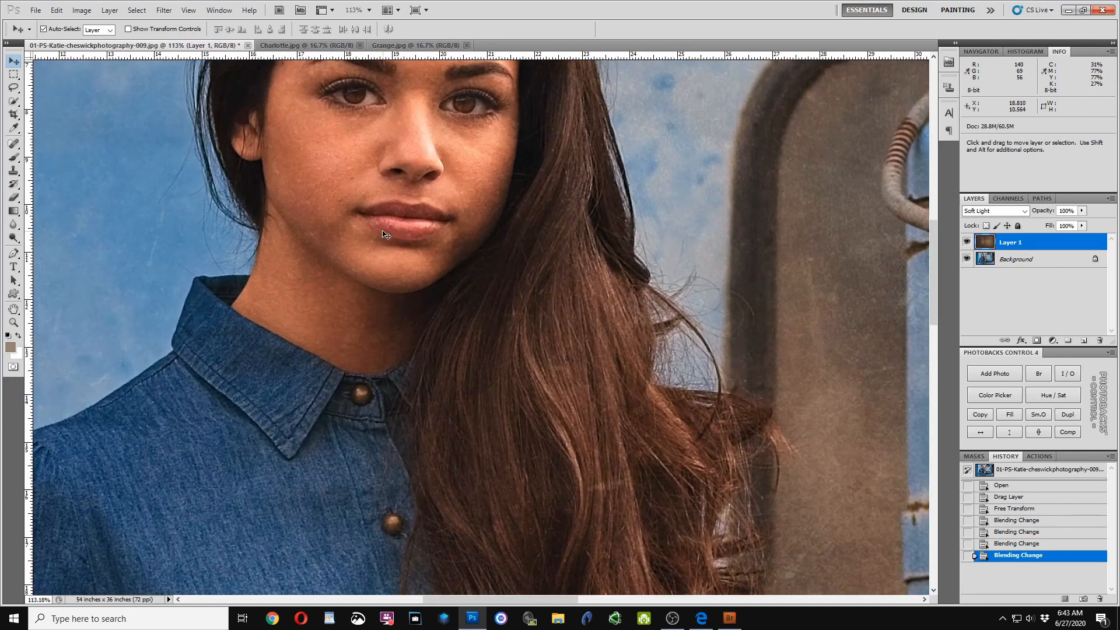
pyautogui.scroll(-4, 383, 233)
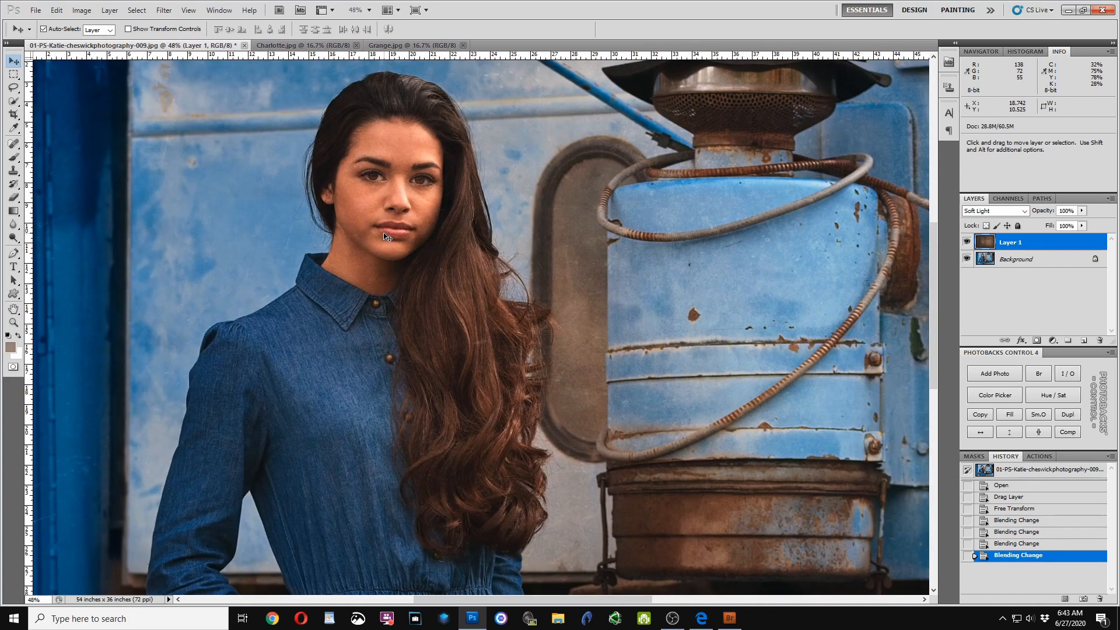
pyautogui.scroll(-3, 384, 236)
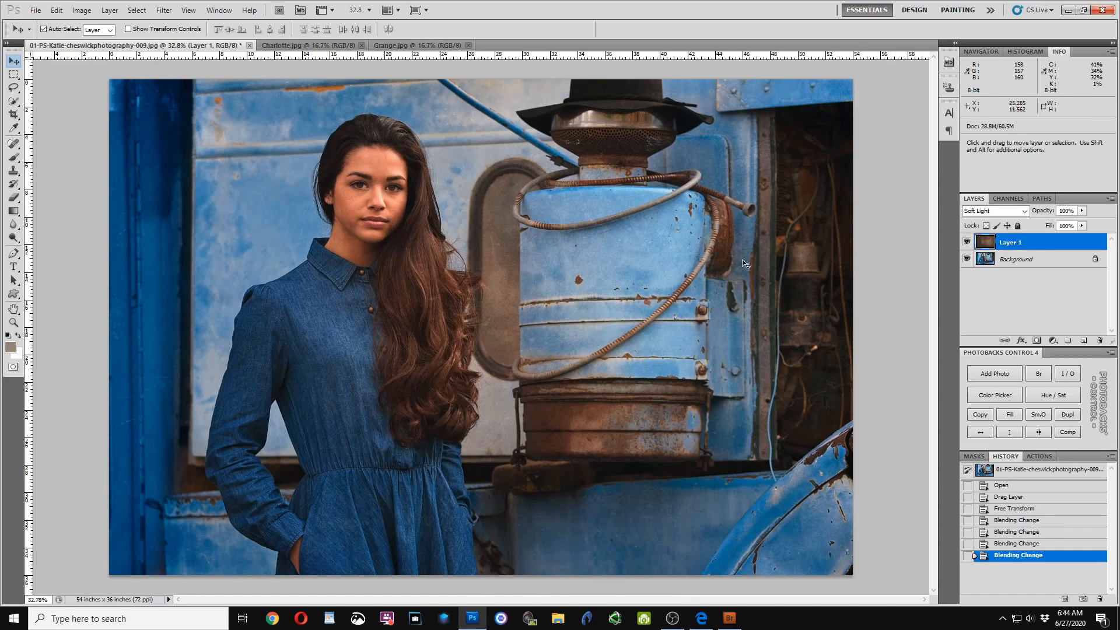
# Try masking the texture off the woman's face and hair by painting black on a layer mask with an 800 px brush
pyautogui.click(1036, 340)
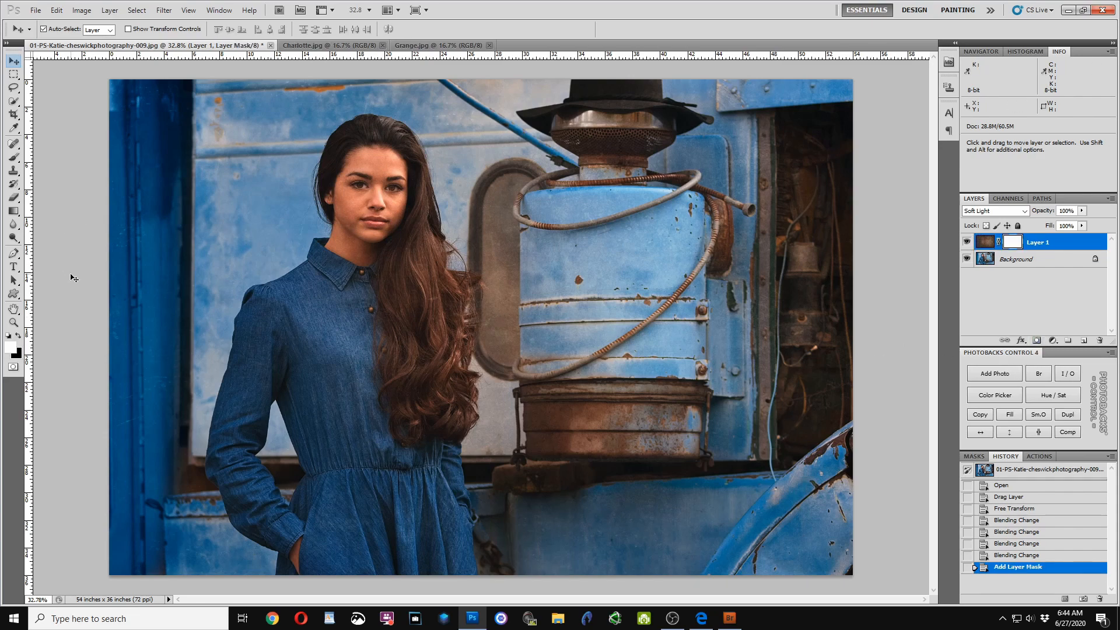
pyautogui.press('b')
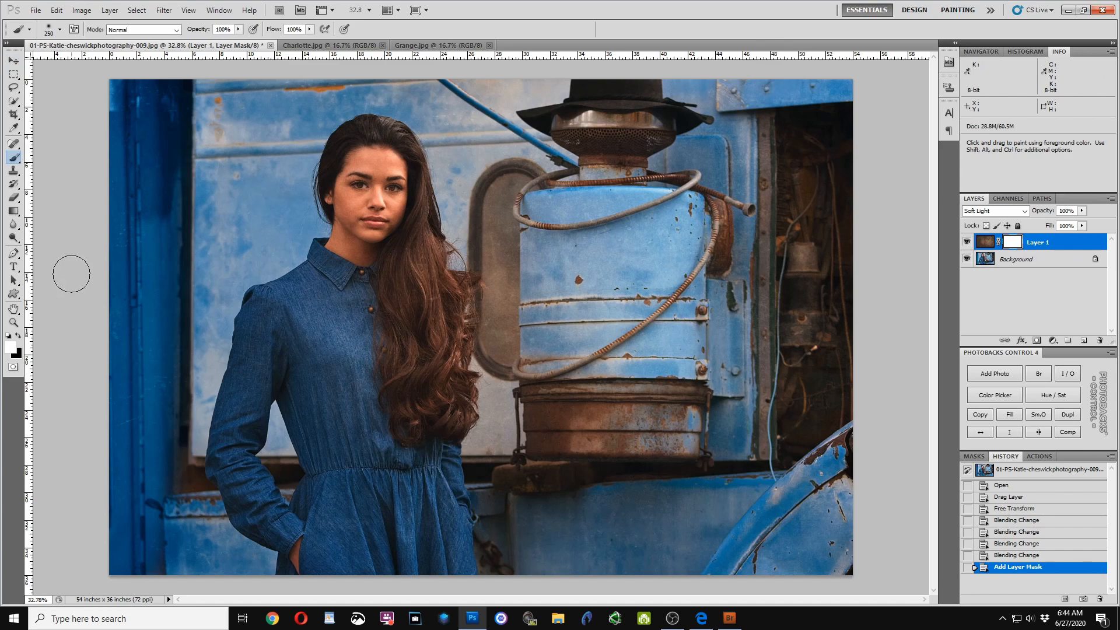
pyautogui.press('x')
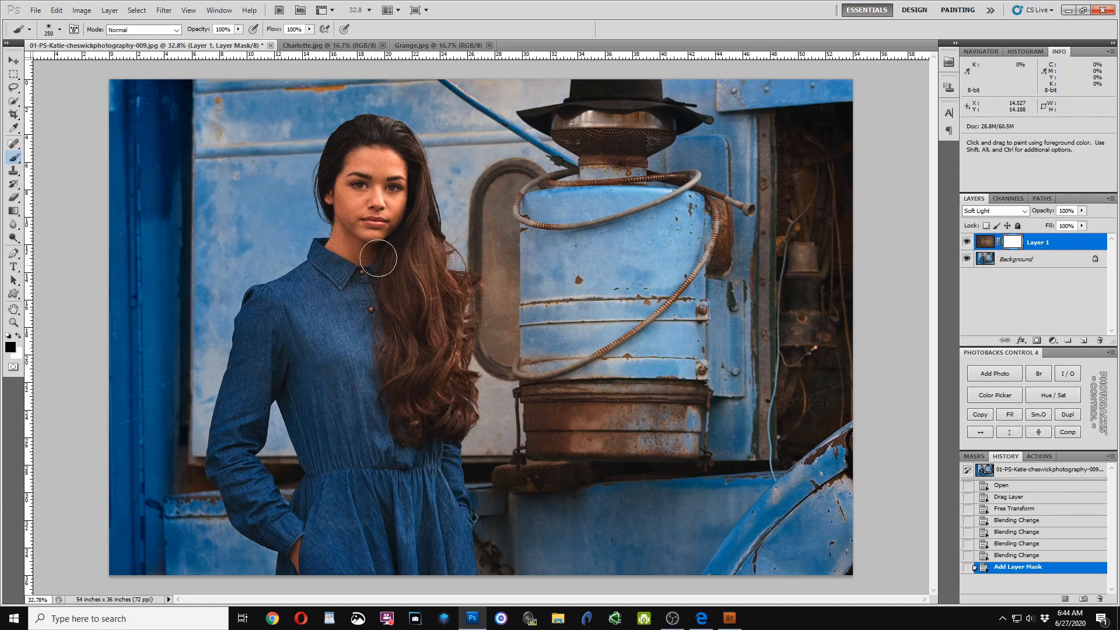
pyautogui.press(']')
pyautogui.press(']')
pyautogui.press(']')
pyautogui.press(']')
pyautogui.press(']')
pyautogui.press(']')
pyautogui.moveTo(371, 170)
pyautogui.mouseDown()
pyautogui.moveTo(359, 315)
pyautogui.moveTo(382, 420)
pyautogui.mouseUp()
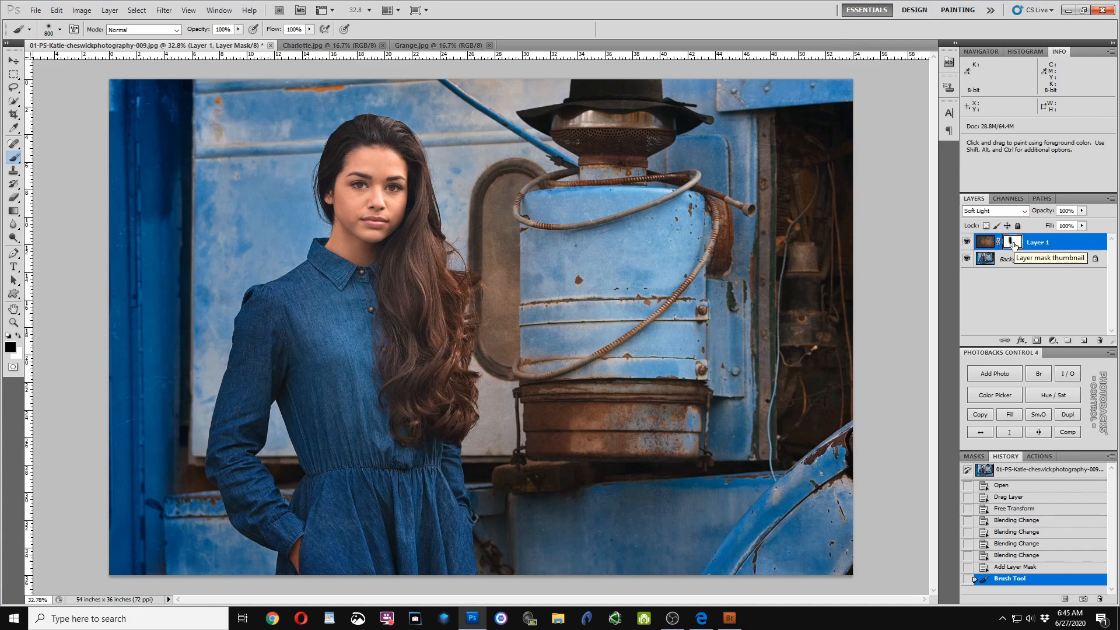
pyautogui.click(1022, 555)
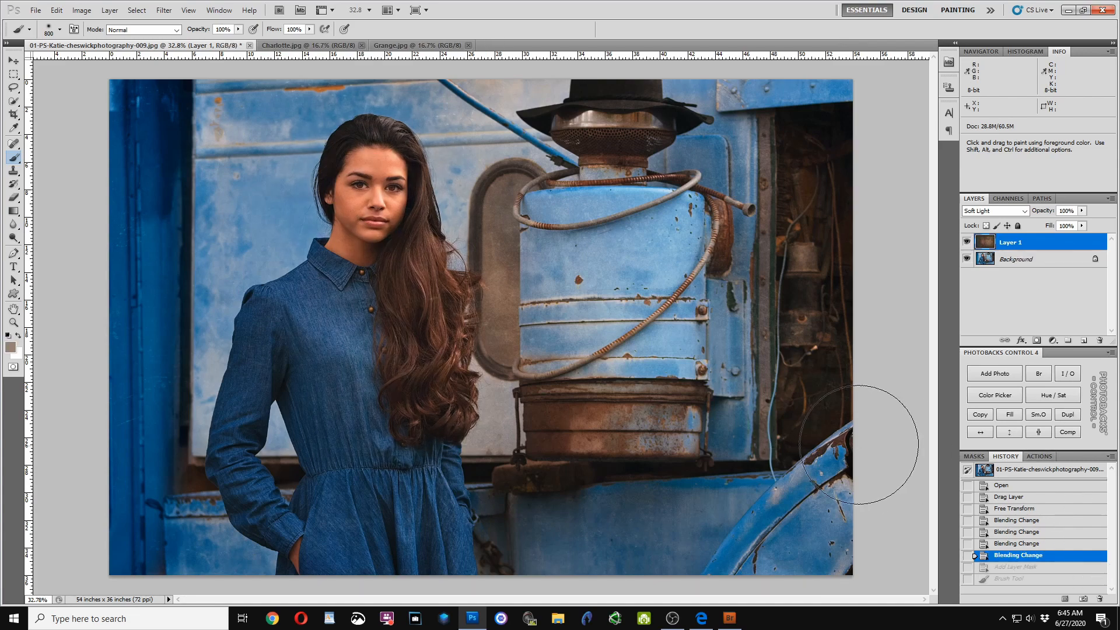
# Convert the Charlotte texture layer to a smart object and apply a Gaussian Blur with a 54.2-pixel radius
pyautogui.rightClick(1021, 244)
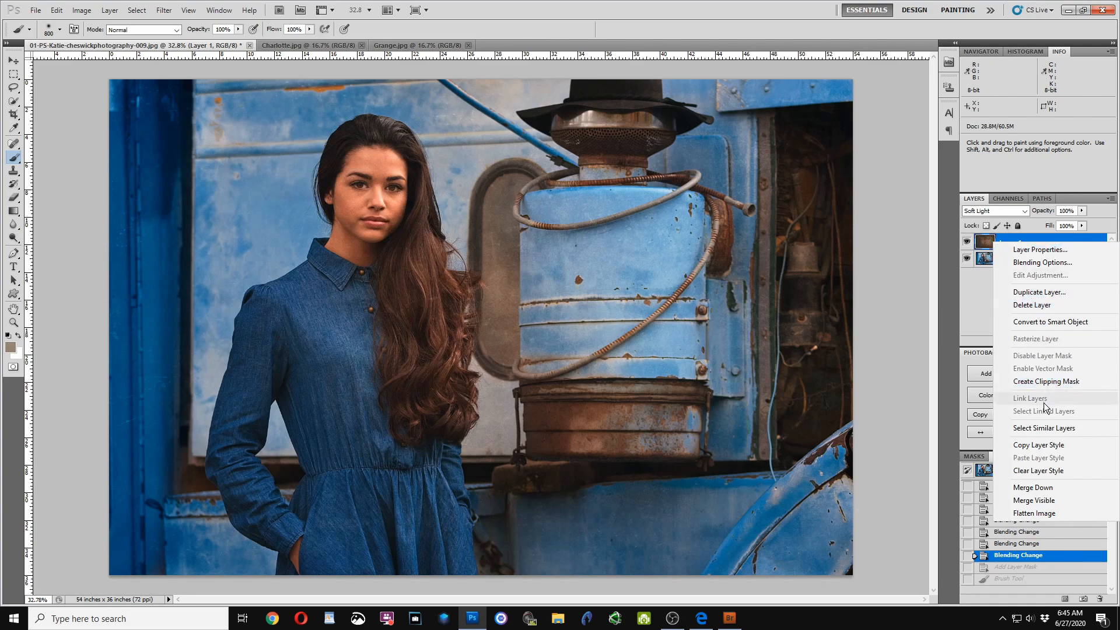
pyautogui.click(1037, 322)
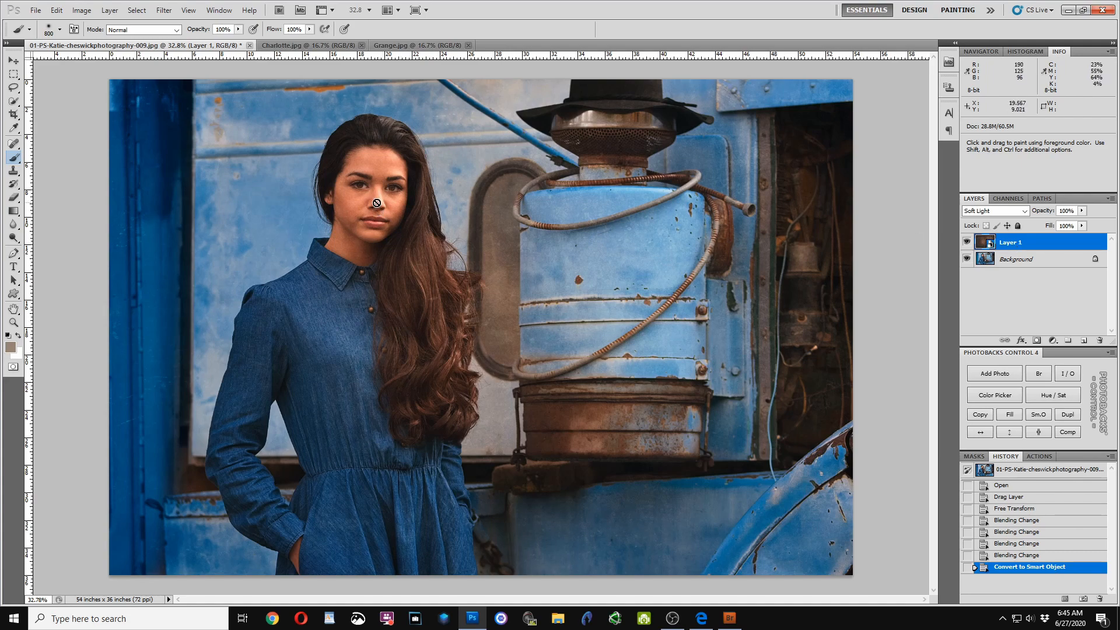
pyautogui.scroll(3, 378, 204)
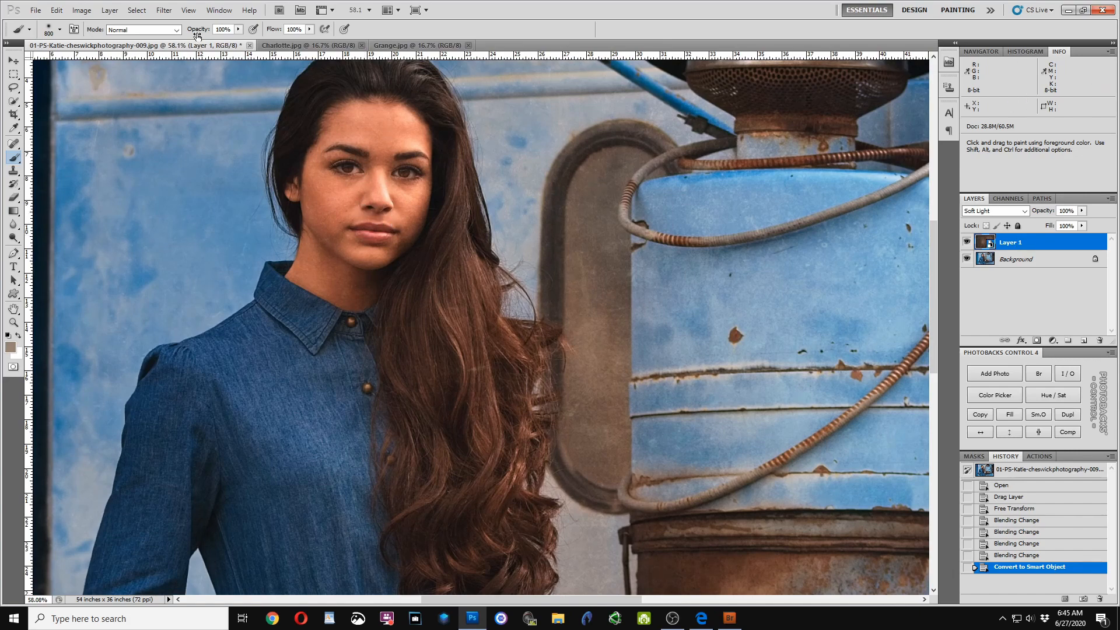
pyautogui.click(165, 10)
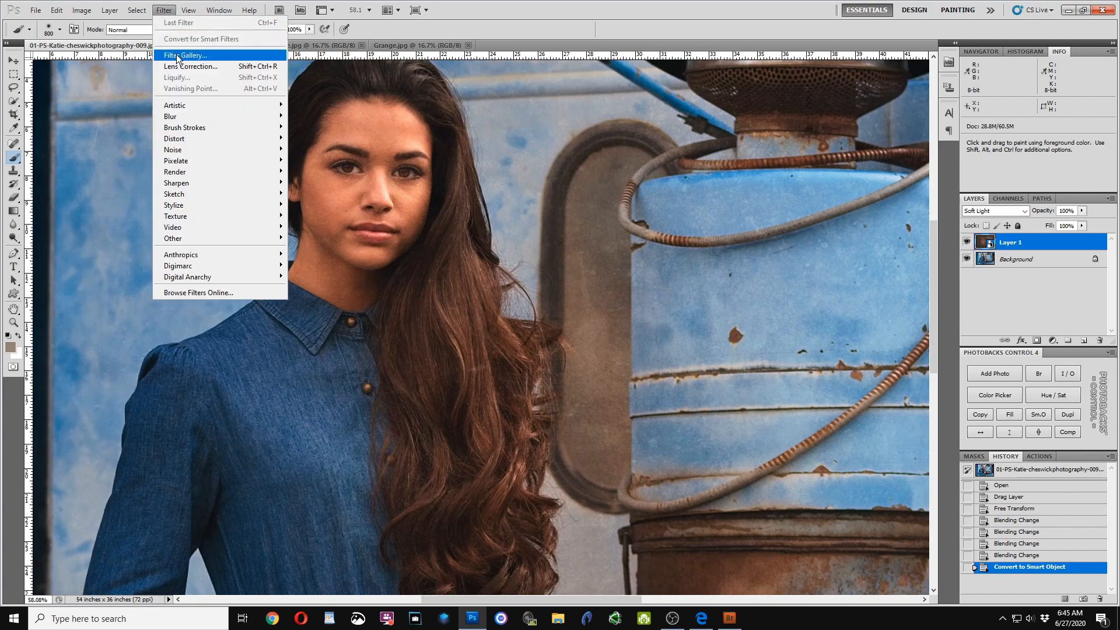
pyautogui.moveTo(180, 120)
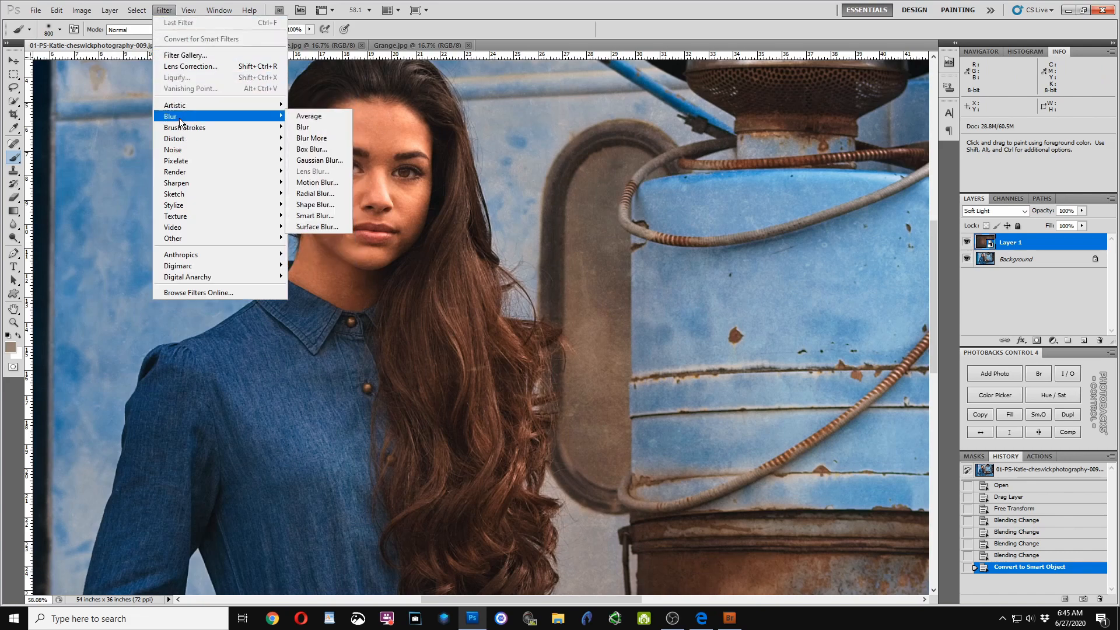
pyautogui.click(311, 157)
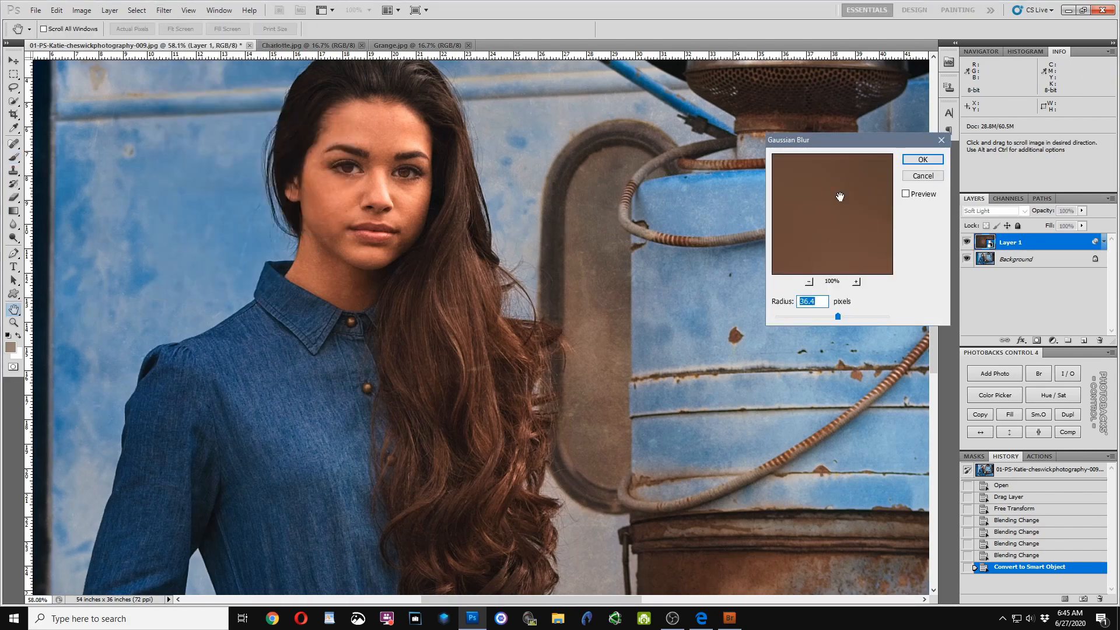
pyautogui.click(832, 228)
pyautogui.moveTo(832, 227); pyautogui.dragTo(788, 243)
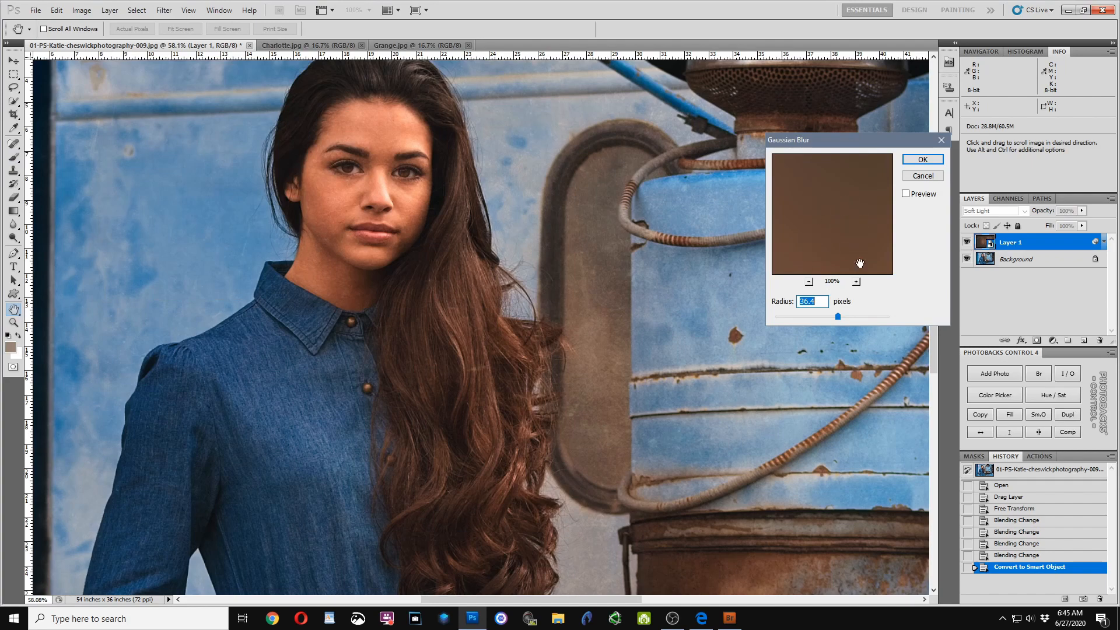
pyautogui.click(798, 244)
pyautogui.moveTo(798, 245); pyautogui.dragTo(771, 256)
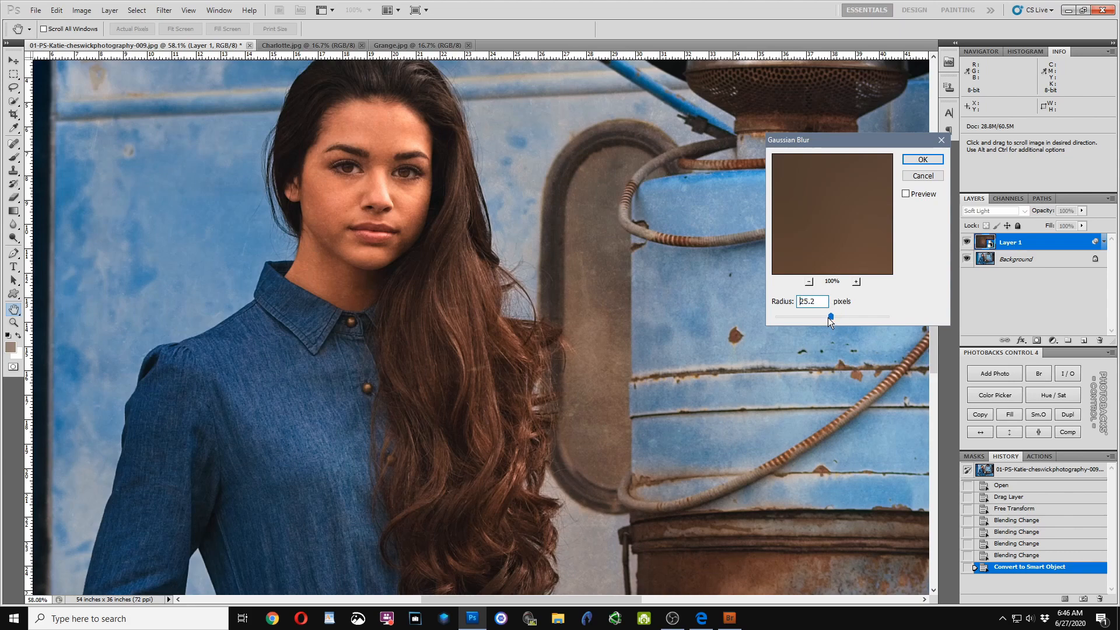
pyautogui.click(790, 317)
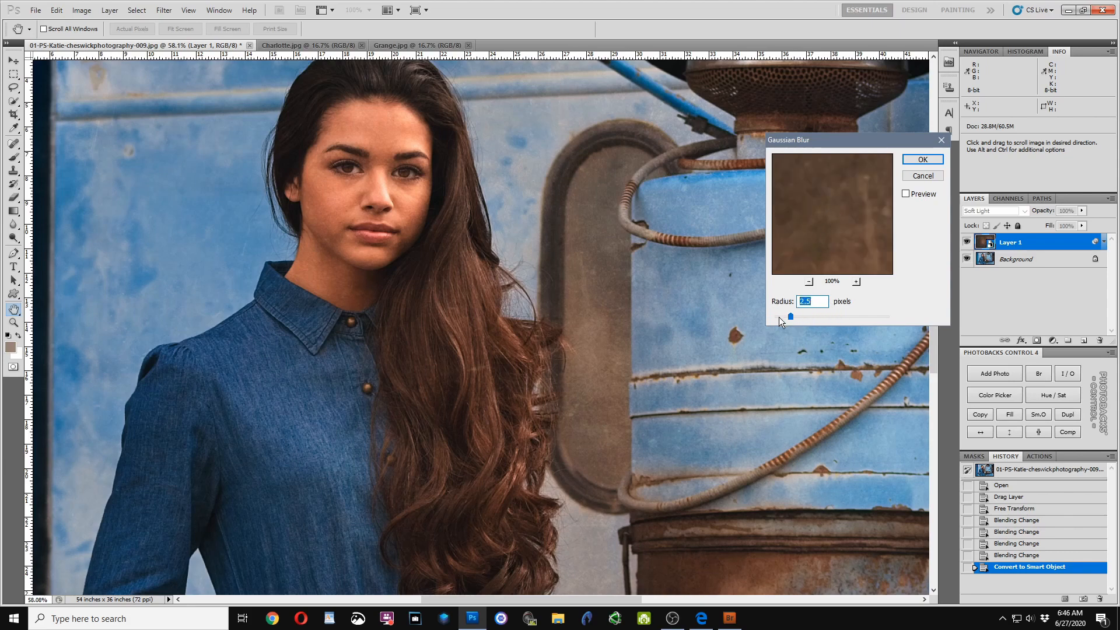
pyautogui.moveTo(791, 317); pyautogui.dragTo(865, 314)
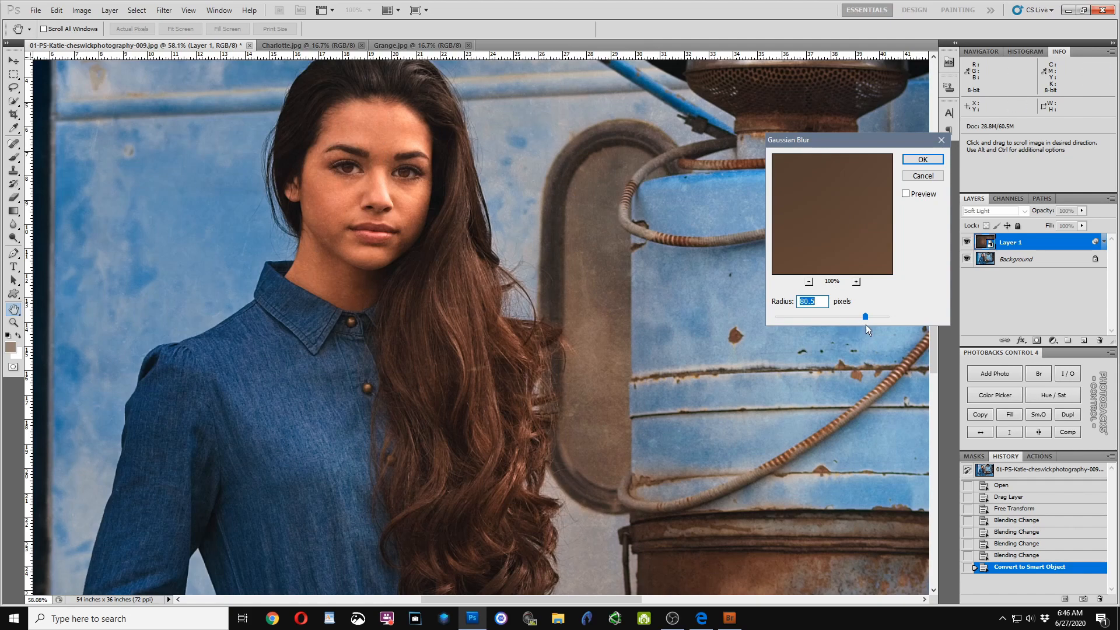
pyautogui.moveTo(866, 316); pyautogui.dragTo(848, 316)
pyautogui.moveTo(848, 223); pyautogui.dragTo(834, 212)
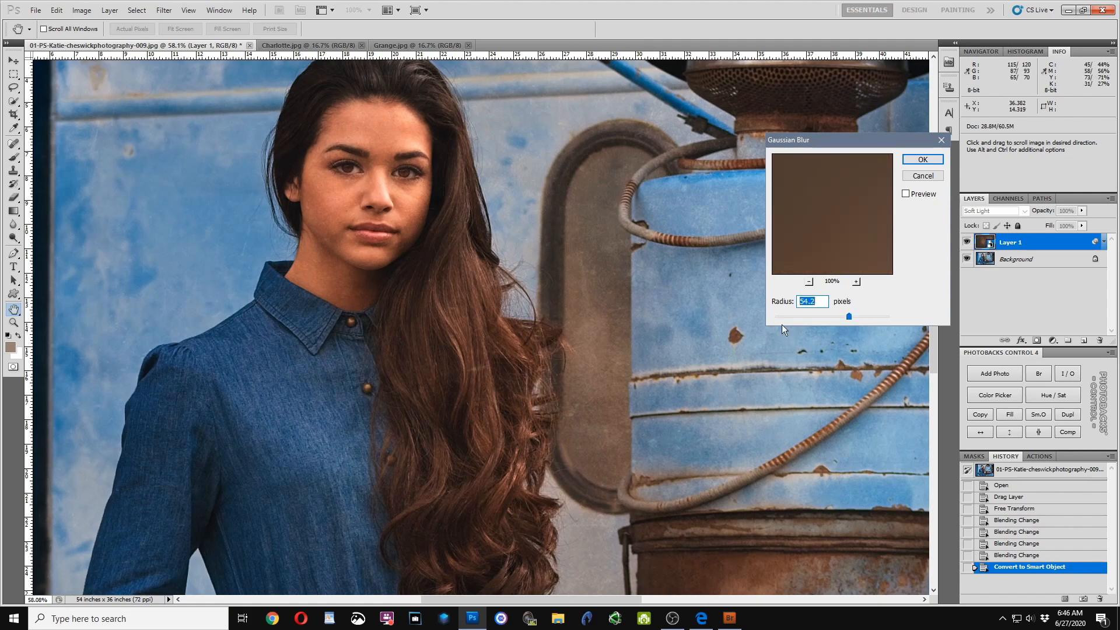
pyautogui.click(922, 159)
# Select the Smart Filters mask of the texture layer and invert it to black
pyautogui.press('b')
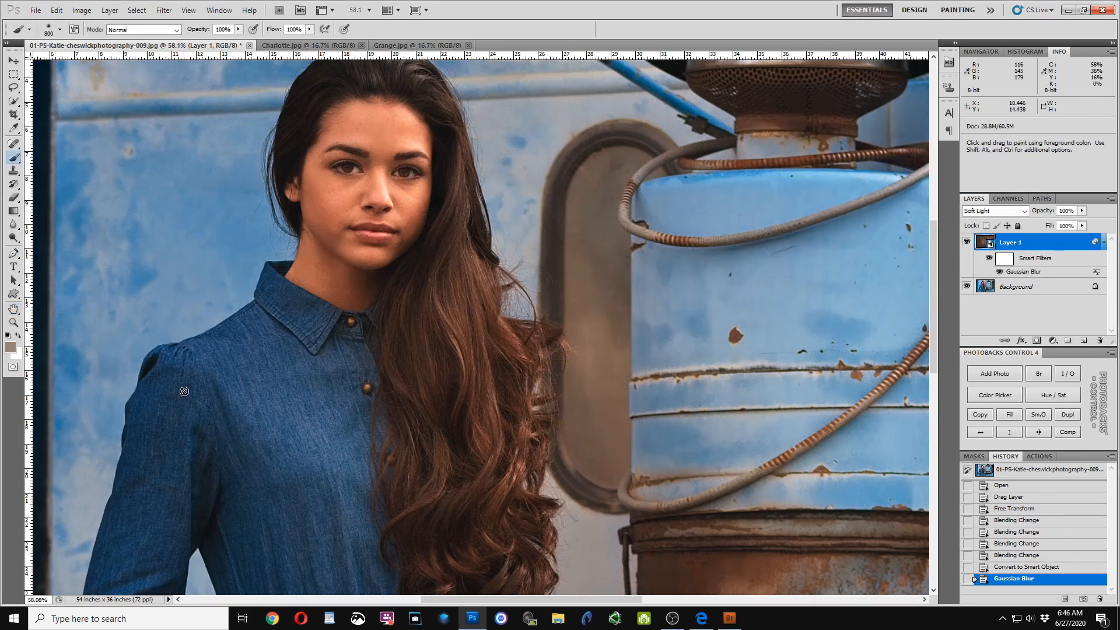
pyautogui.doubleClick(1004, 263)
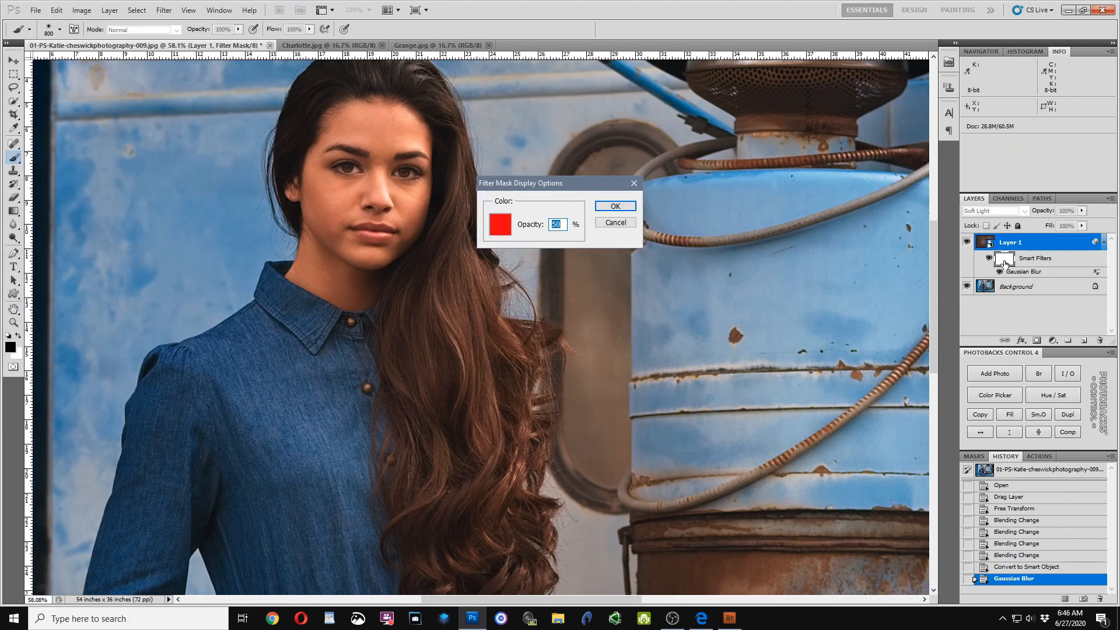
pyautogui.click(614, 206)
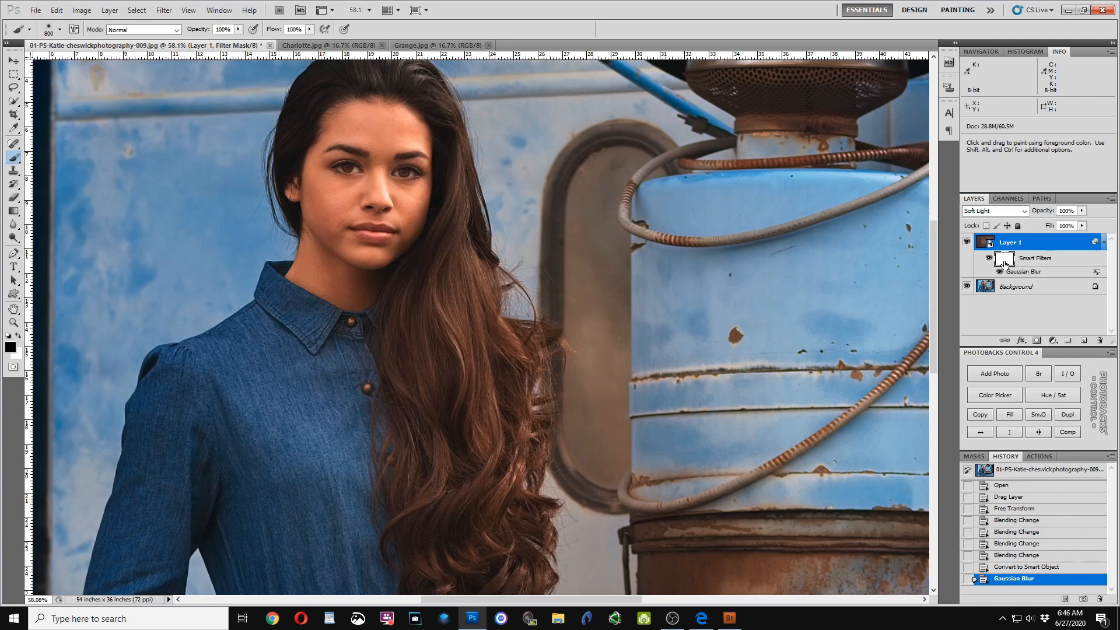
pyautogui.hotkey('ctrl', 'i')
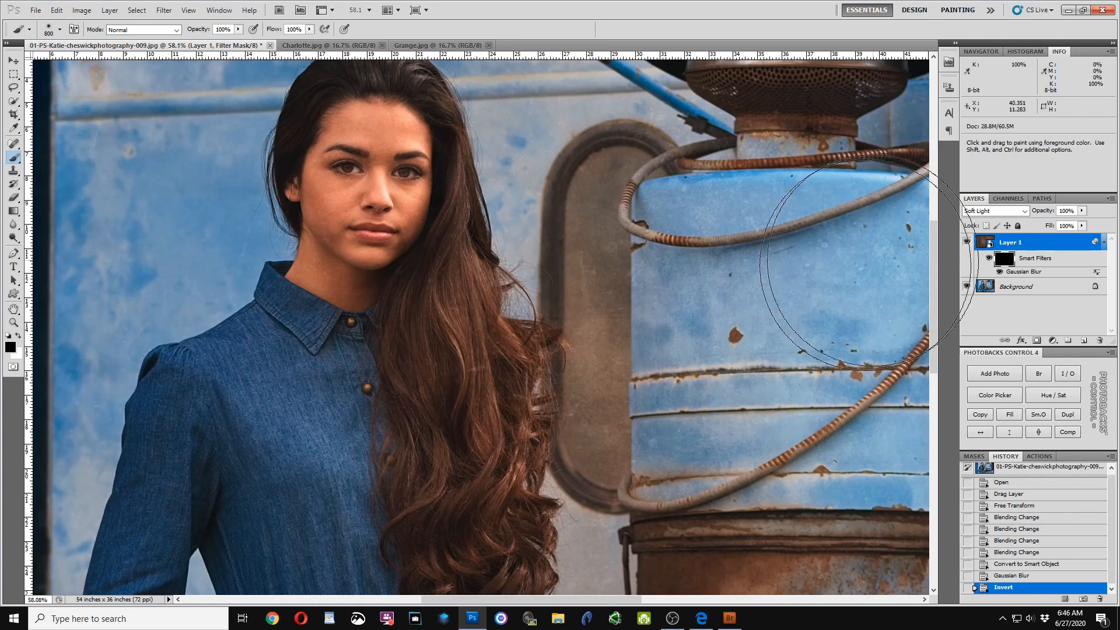
# Paint white on the Smart Filters mask over the woman's face and neck with the 800 px brush to blur the texture there
pyautogui.click(1030, 263)
pyautogui.click(1005, 264)
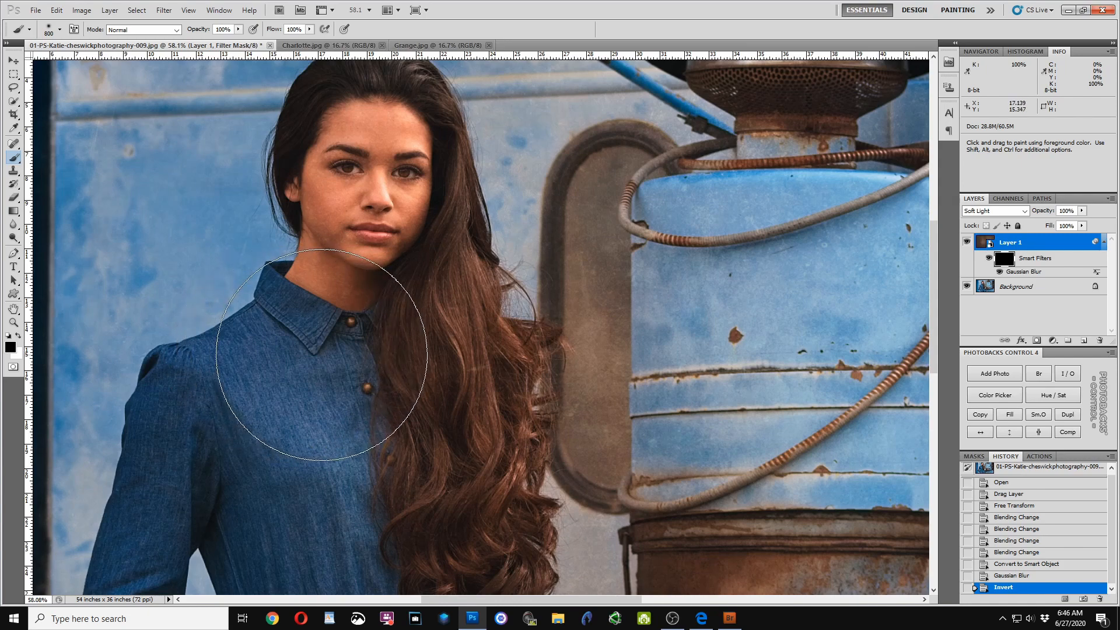
pyautogui.press('x')
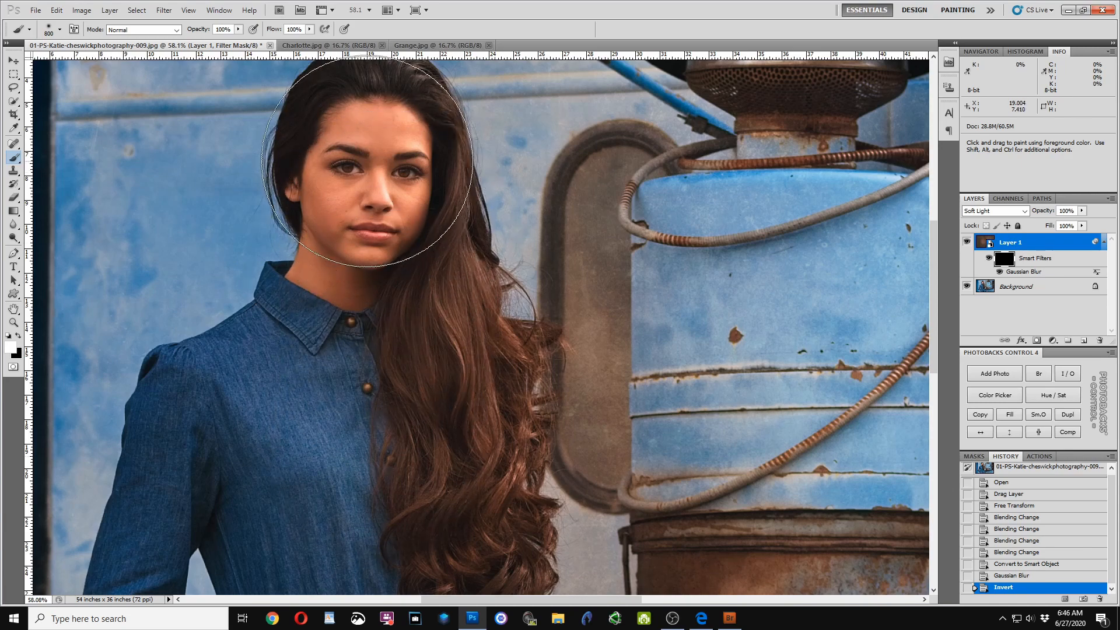
pyautogui.moveTo(368, 161); pyautogui.dragTo(379, 251)
pyautogui.scroll(2, 483, 439)
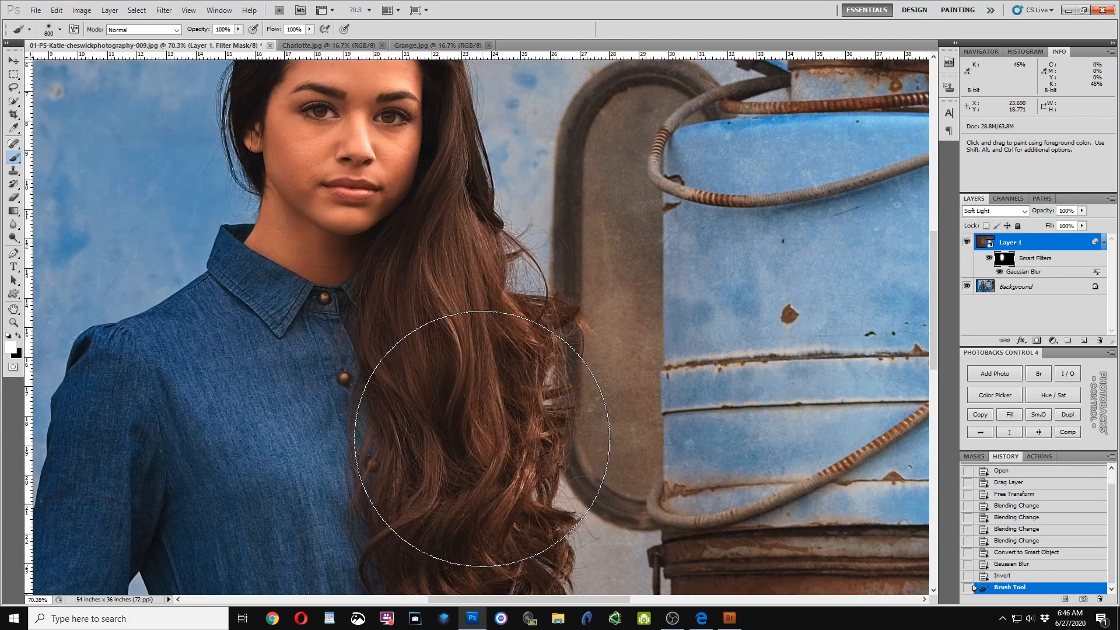
pyautogui.scroll(-4, 482, 439)
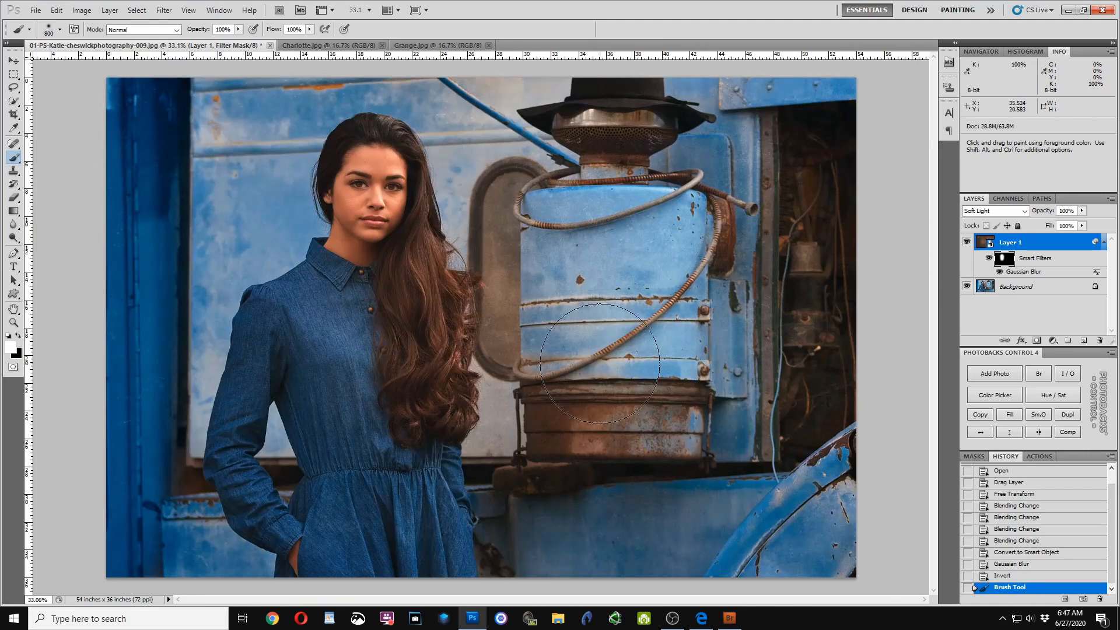
pyautogui.scroll(-1, 484, 329)
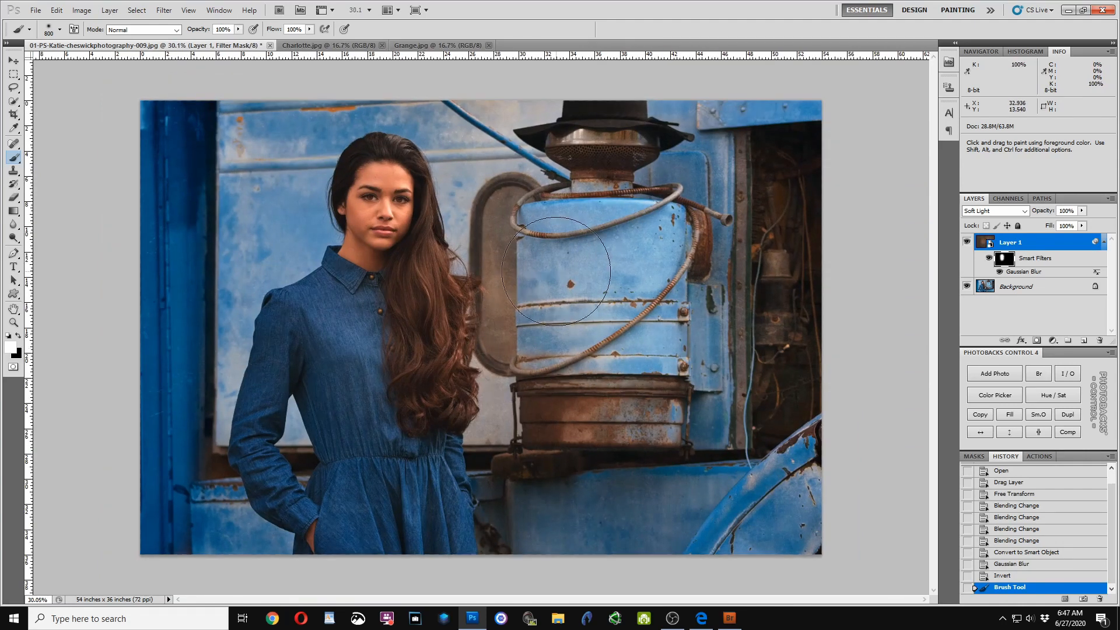
# Copy the Grange.jpg texture into the portrait document with the Move tool as the topmost layer
pyautogui.click(415, 45)
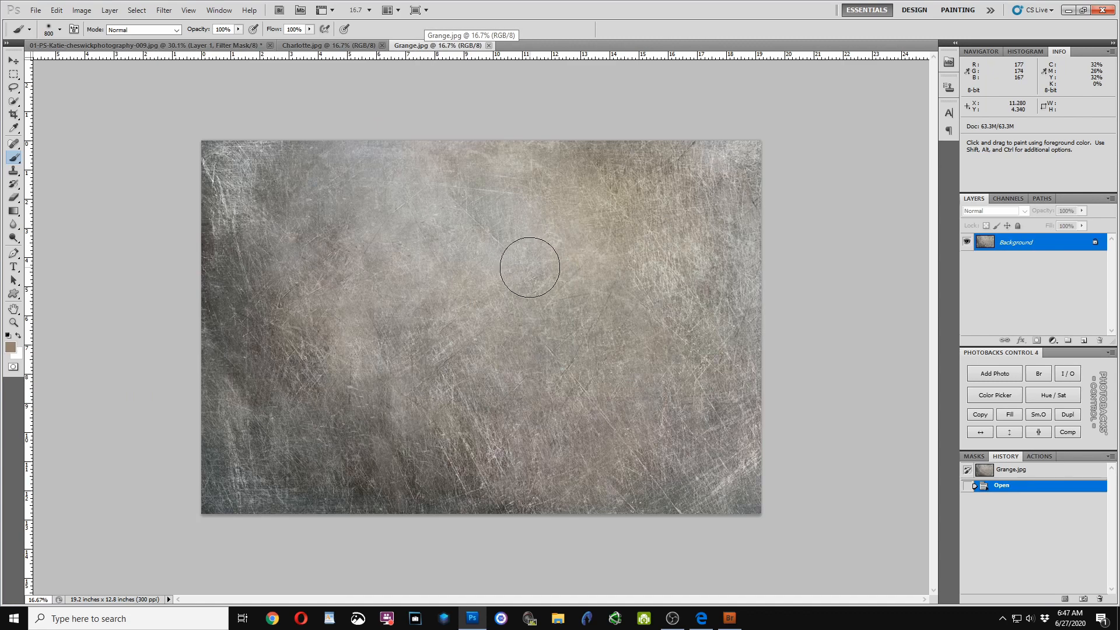
pyautogui.press('v')
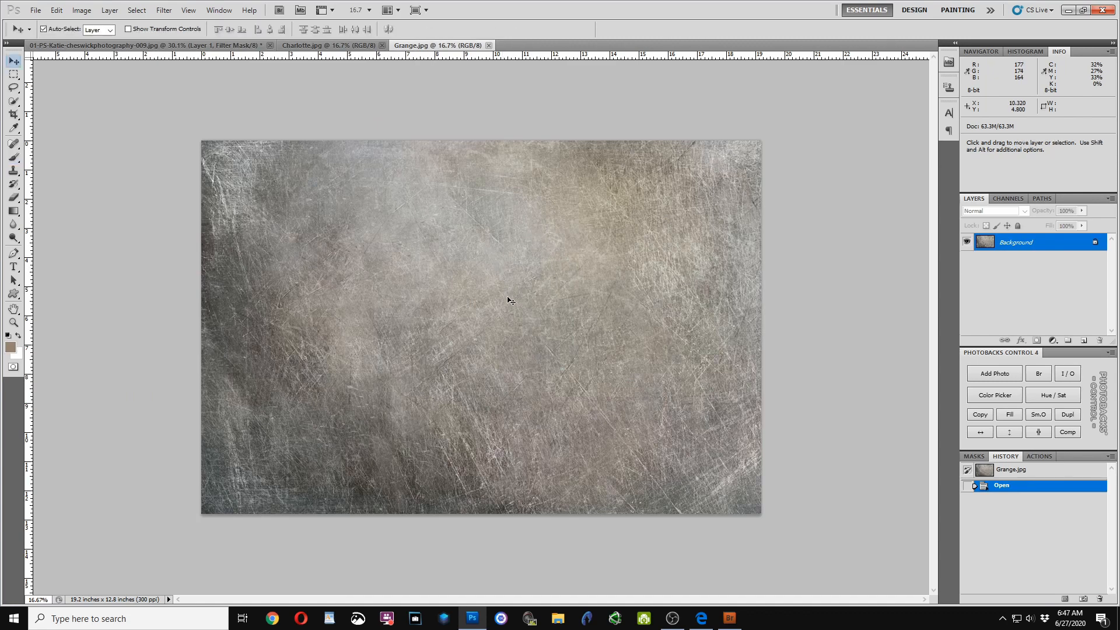
pyautogui.moveTo(507, 304); pyautogui.dragTo(533, 299)
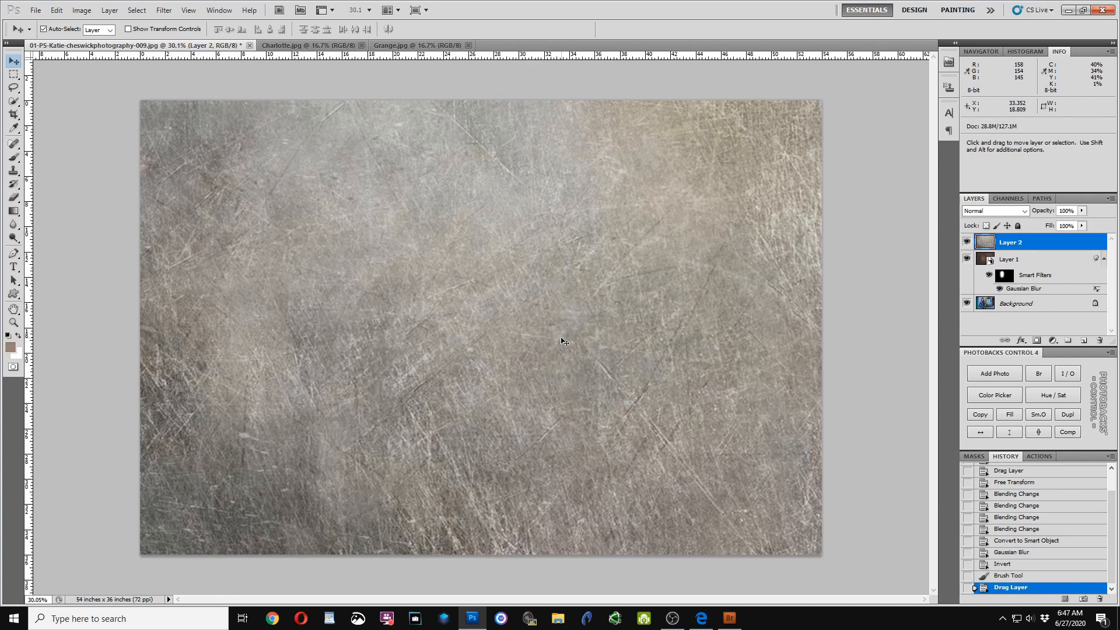
# Scale the Grange texture layer to 67.5% width and 69.43% height to fit the canvas, and set its blend mode to Overlay
pyautogui.hotkey('ctrl', 't')
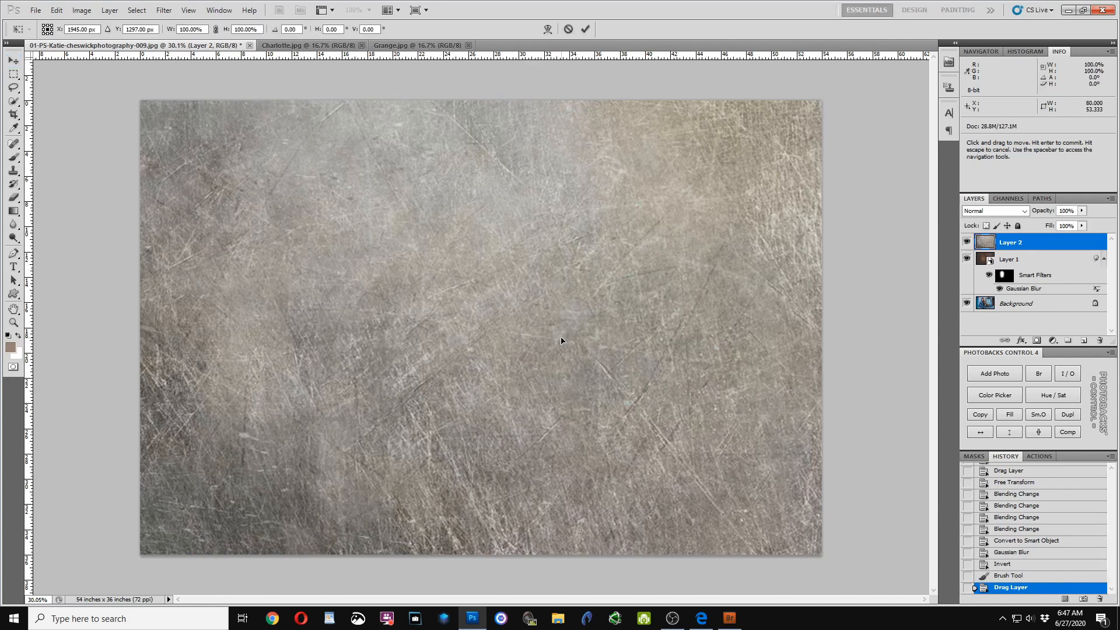
pyautogui.scroll(-7, 438, 266)
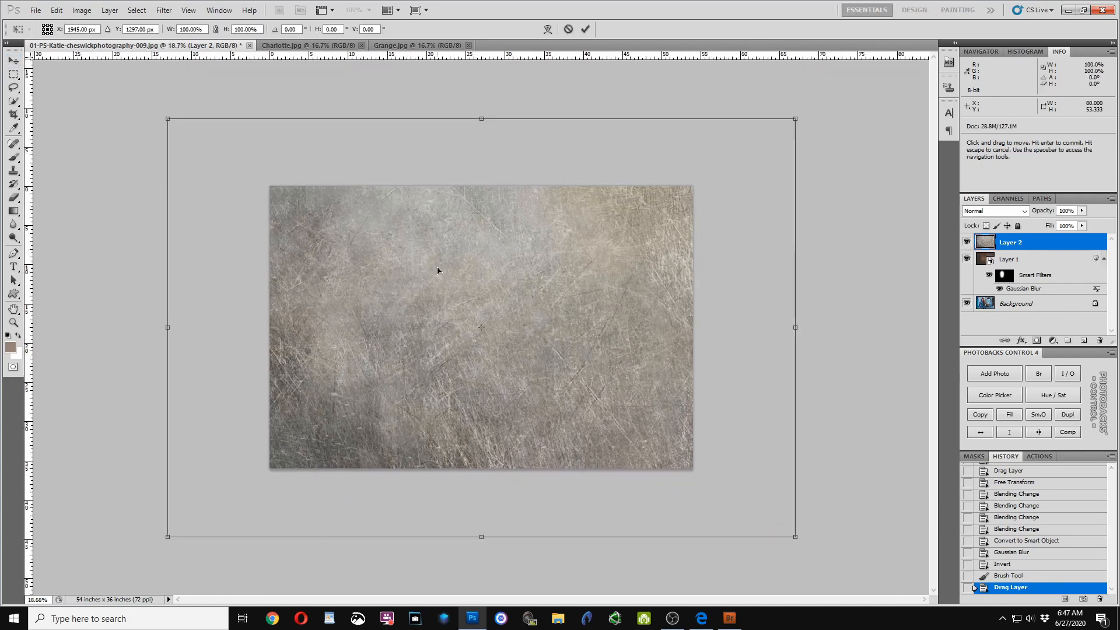
pyautogui.moveTo(223, 500); pyautogui.dragTo(307, 450)
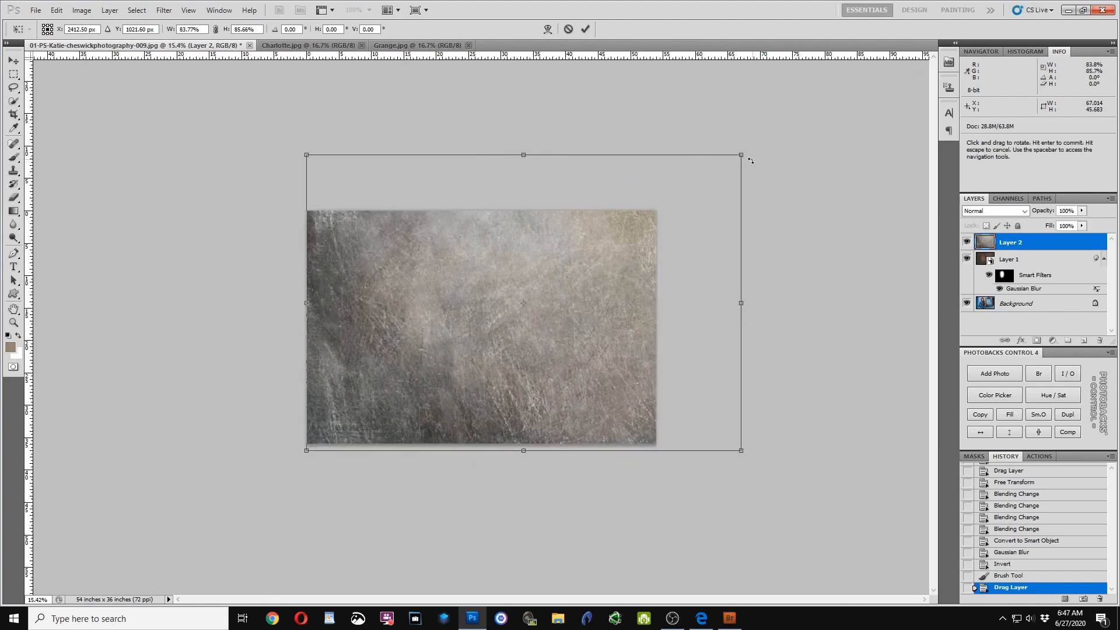
pyautogui.moveTo(741, 156); pyautogui.dragTo(656, 211)
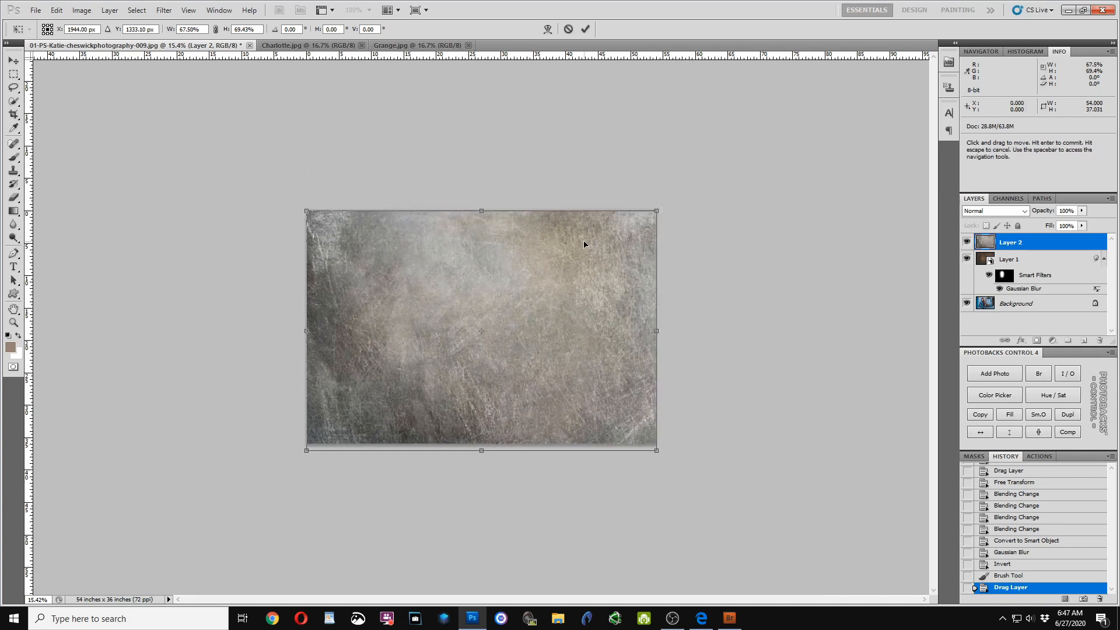
pyautogui.press('Return')
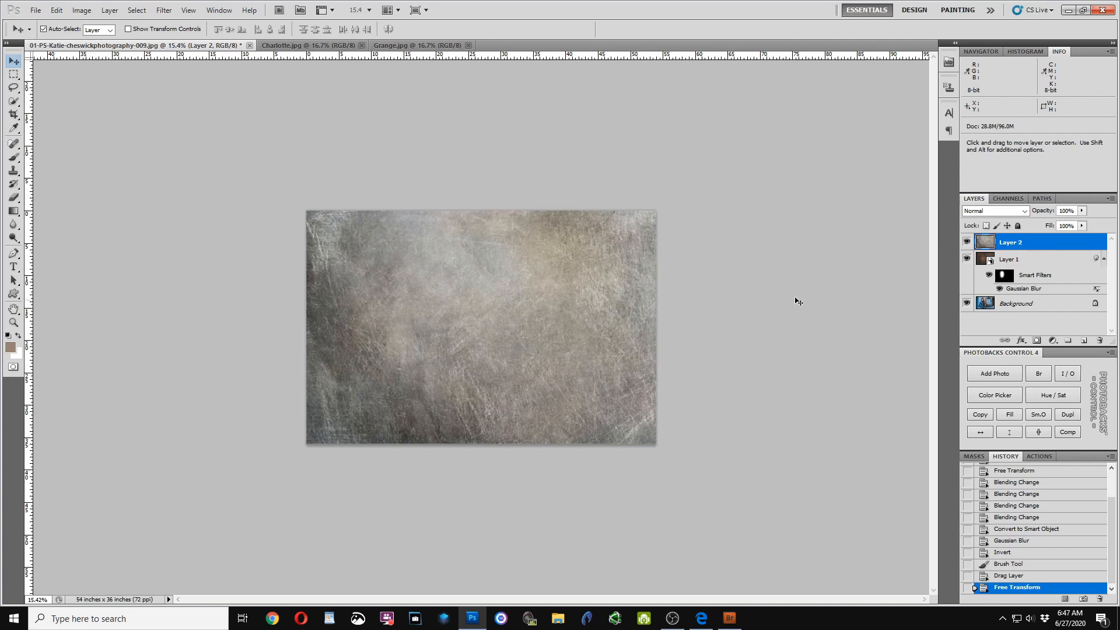
pyautogui.click(1024, 210)
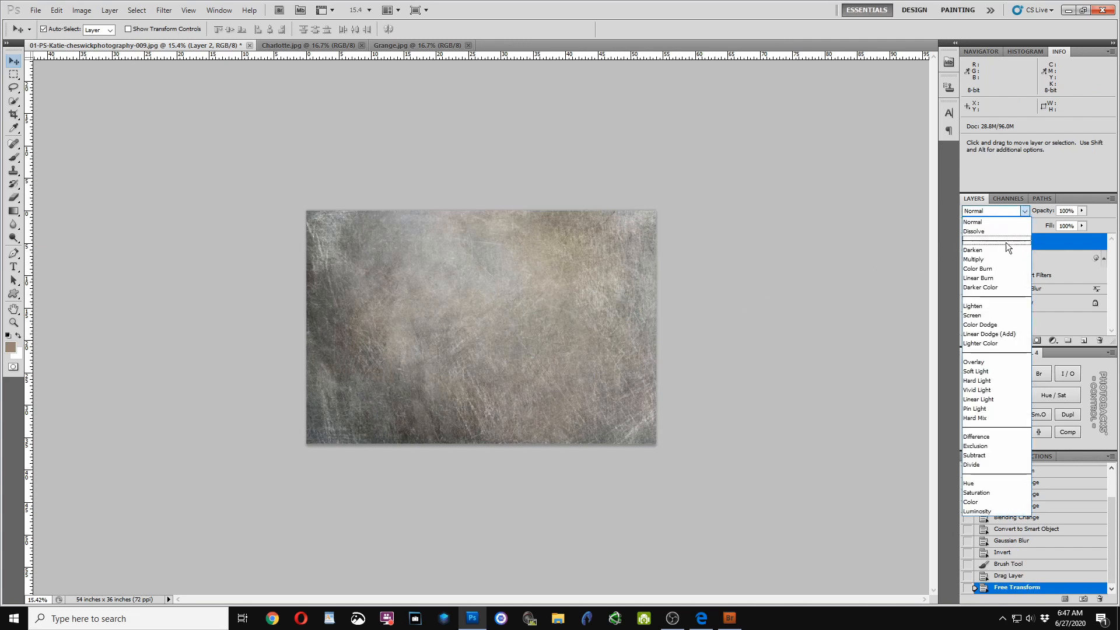
pyautogui.click(983, 362)
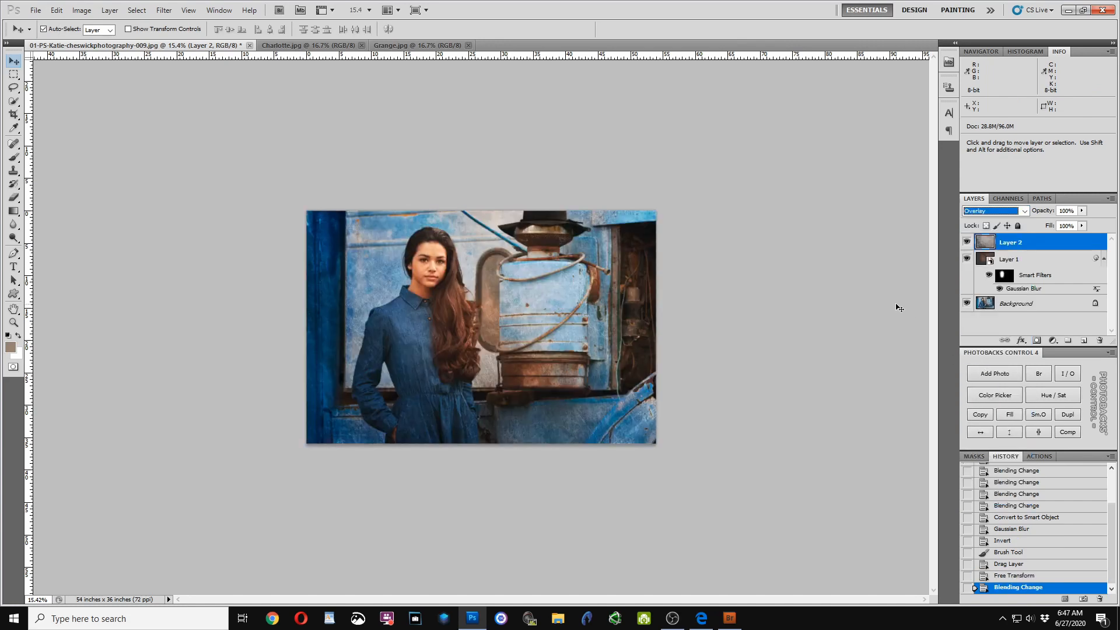
# Hide the Grange texture layer and show it again to compare the portrait with and without it
pyautogui.click(532, 305)
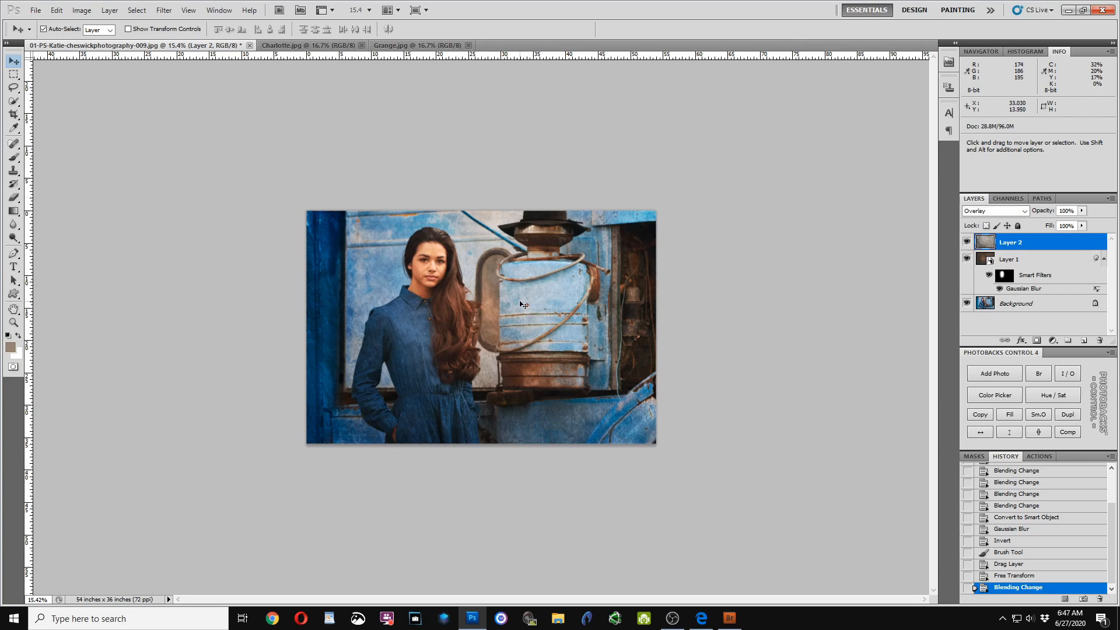
pyautogui.scroll(5, 521, 304)
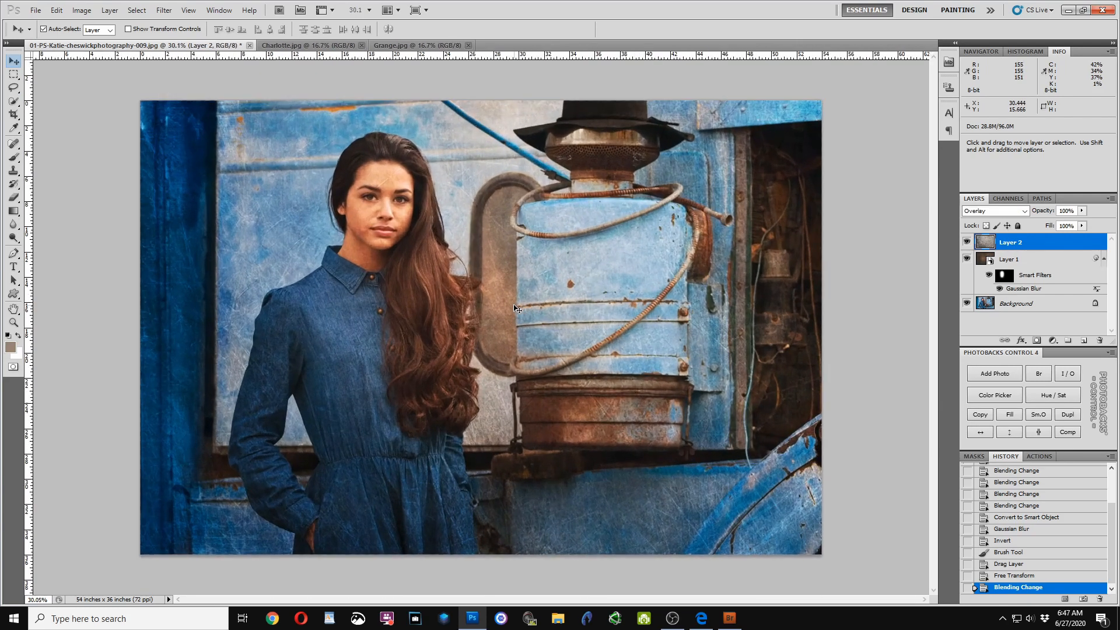
pyautogui.click(968, 243)
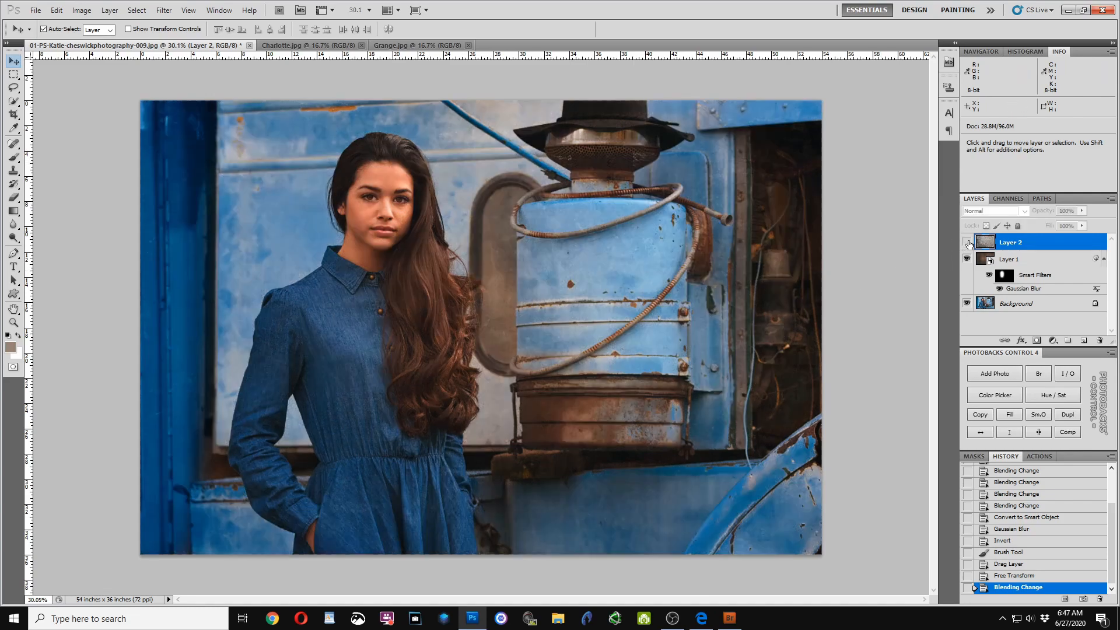
pyautogui.click(967, 242)
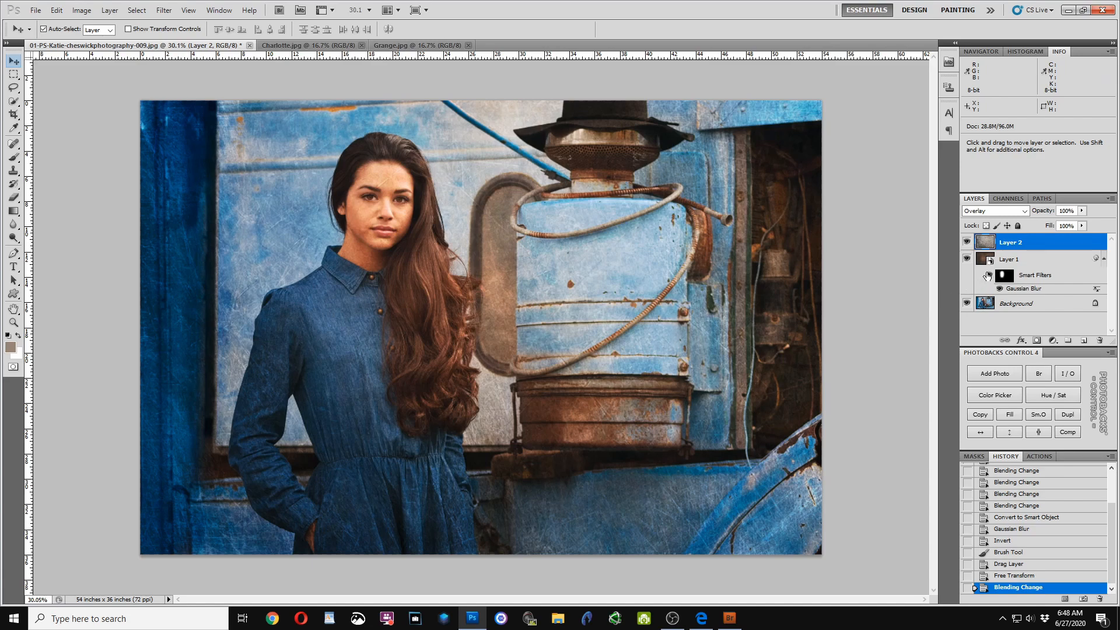
# Convert the Grange texture layer to a smart object and apply a Gaussian Blur with a 60.8-pixel radius
pyautogui.rightClick(1016, 246)
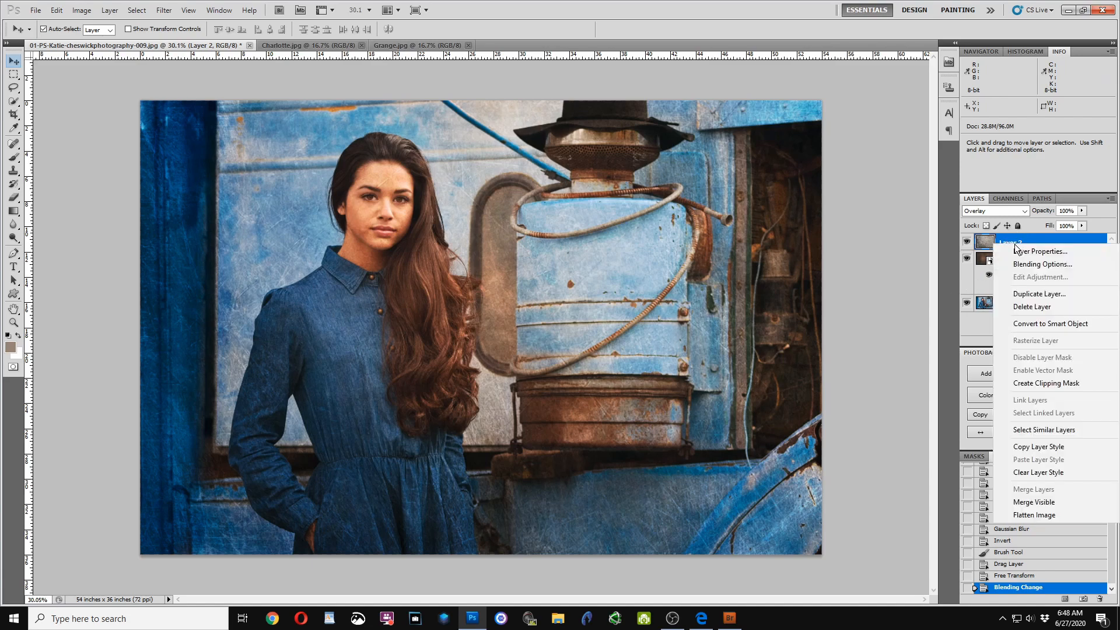
pyautogui.click(1030, 323)
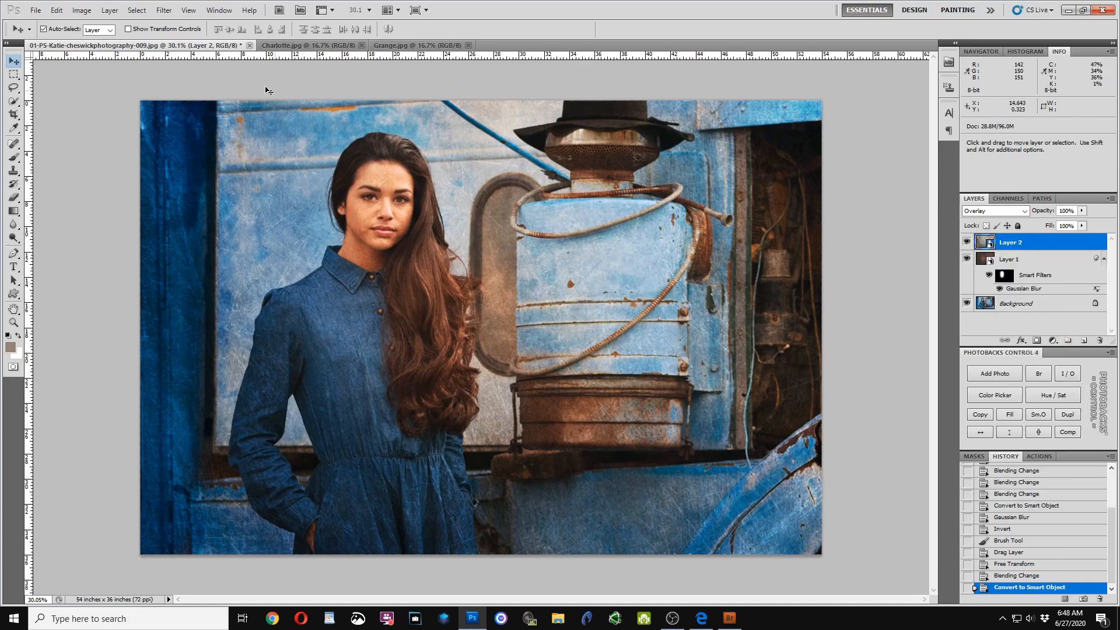
pyautogui.click(162, 12)
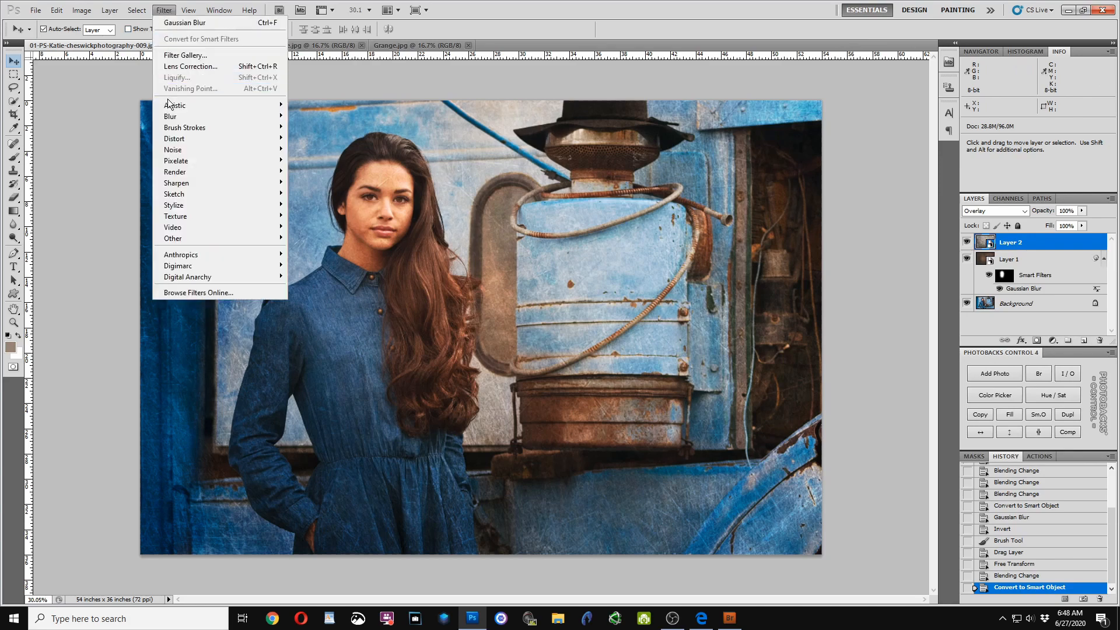
pyautogui.moveTo(286, 141)
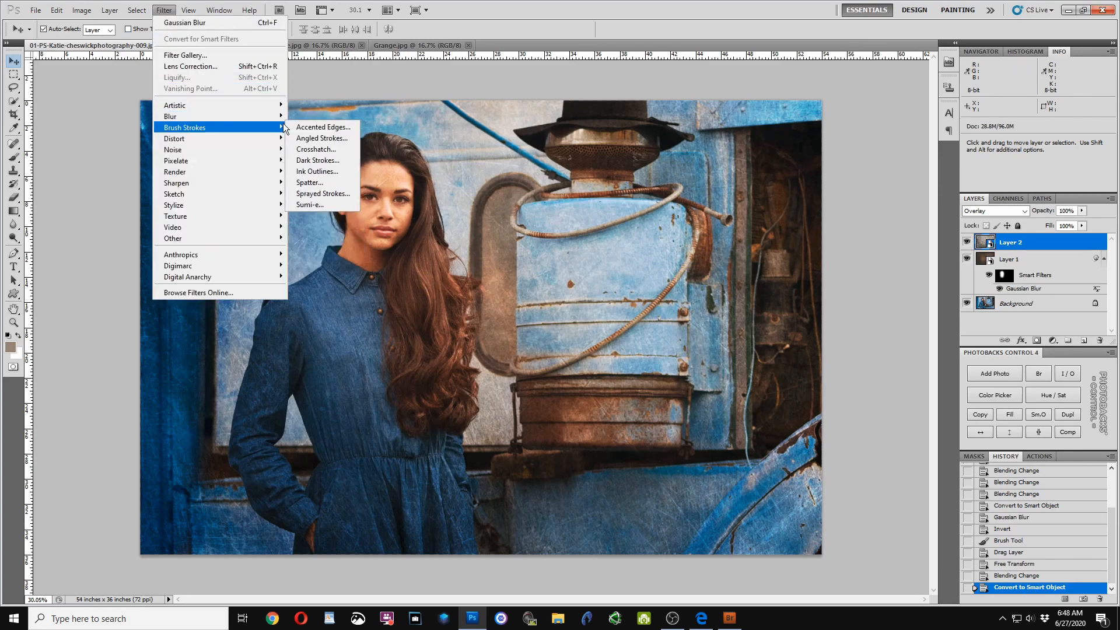
pyautogui.moveTo(277, 117)
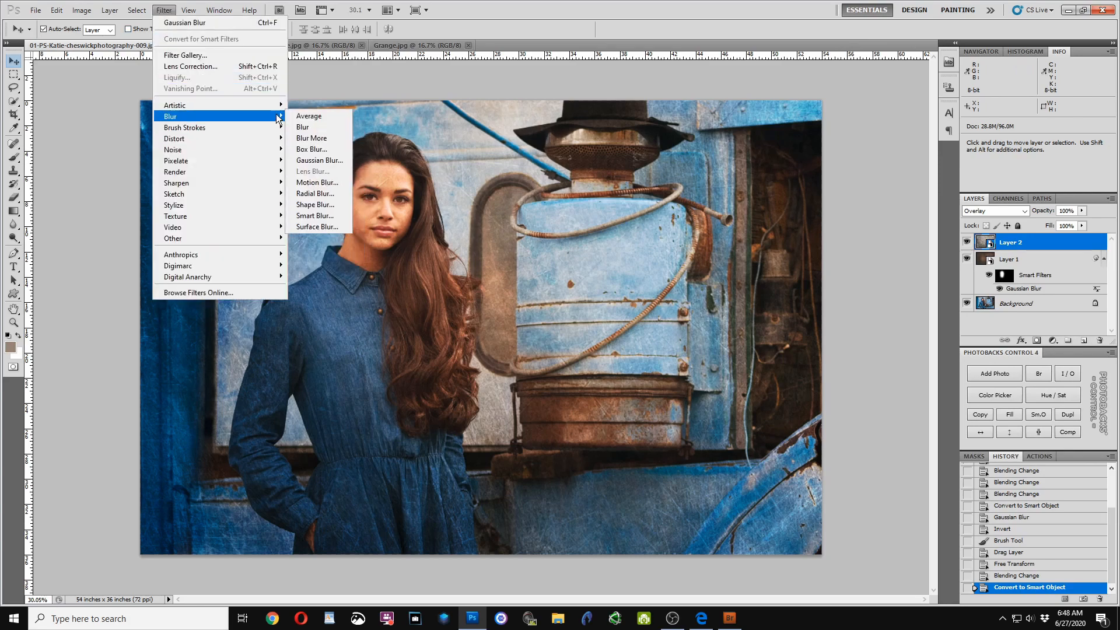
pyautogui.click(317, 161)
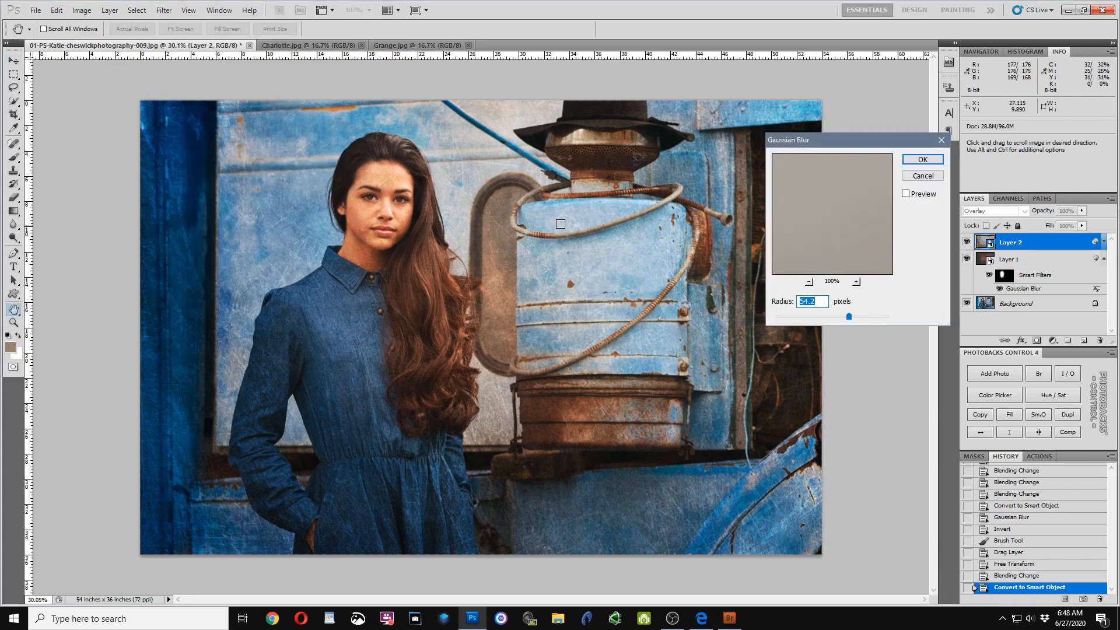
pyautogui.moveTo(849, 220); pyautogui.dragTo(818, 217)
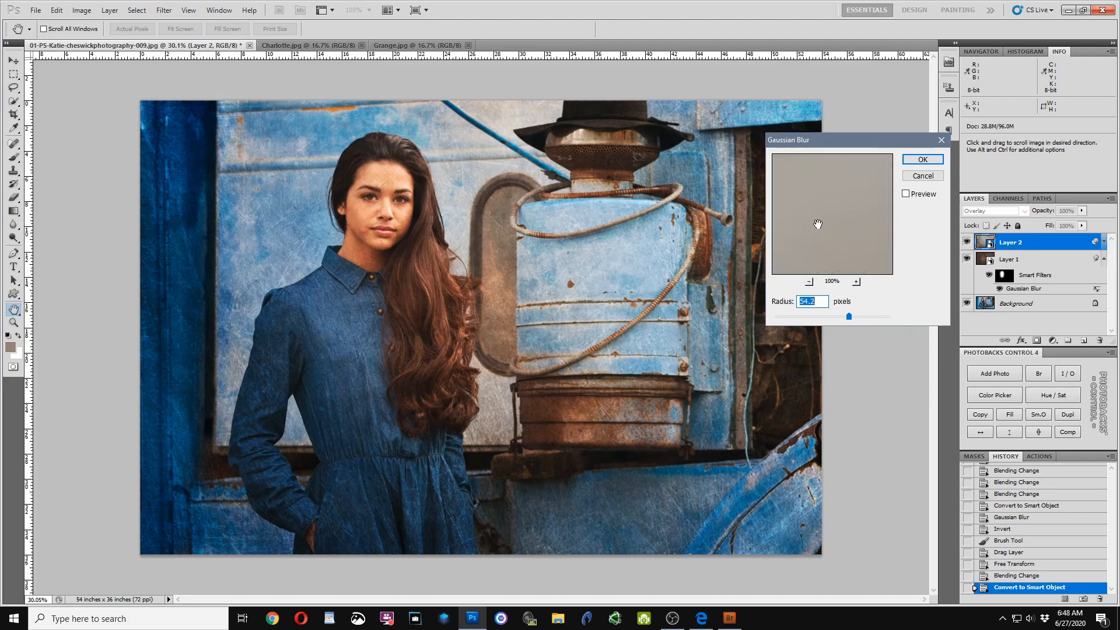
pyautogui.click(853, 316)
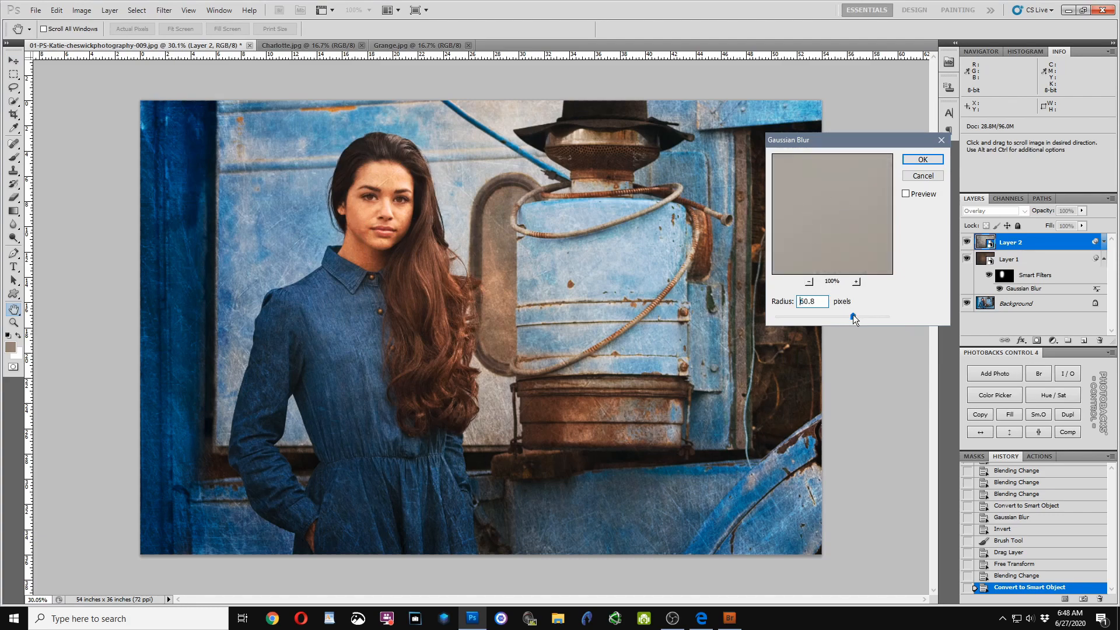
pyautogui.click(923, 160)
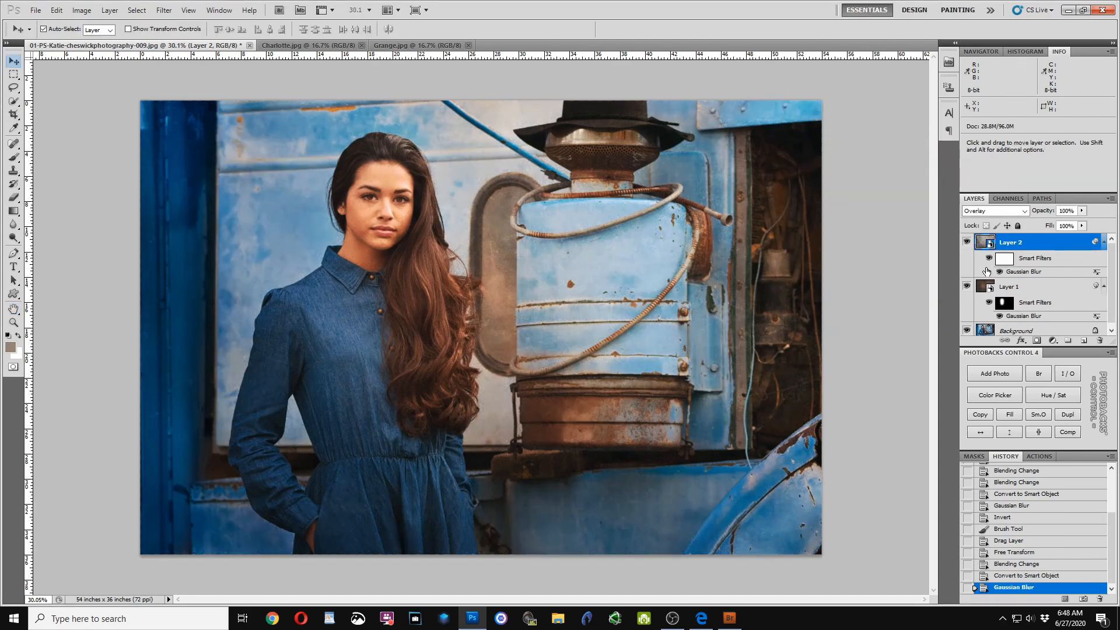
# Invert the Grange layer's Smart Filters mask to black and paint white over the woman's face and hair with the 800 px brush
pyautogui.click(1003, 261)
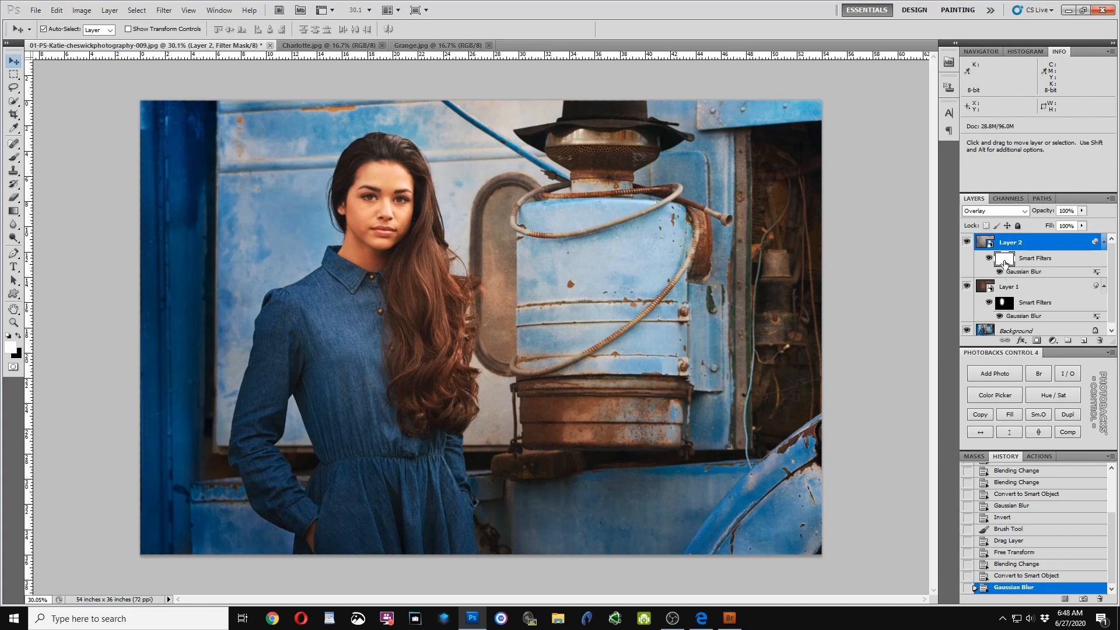
pyautogui.hotkey('ctrl', 'i')
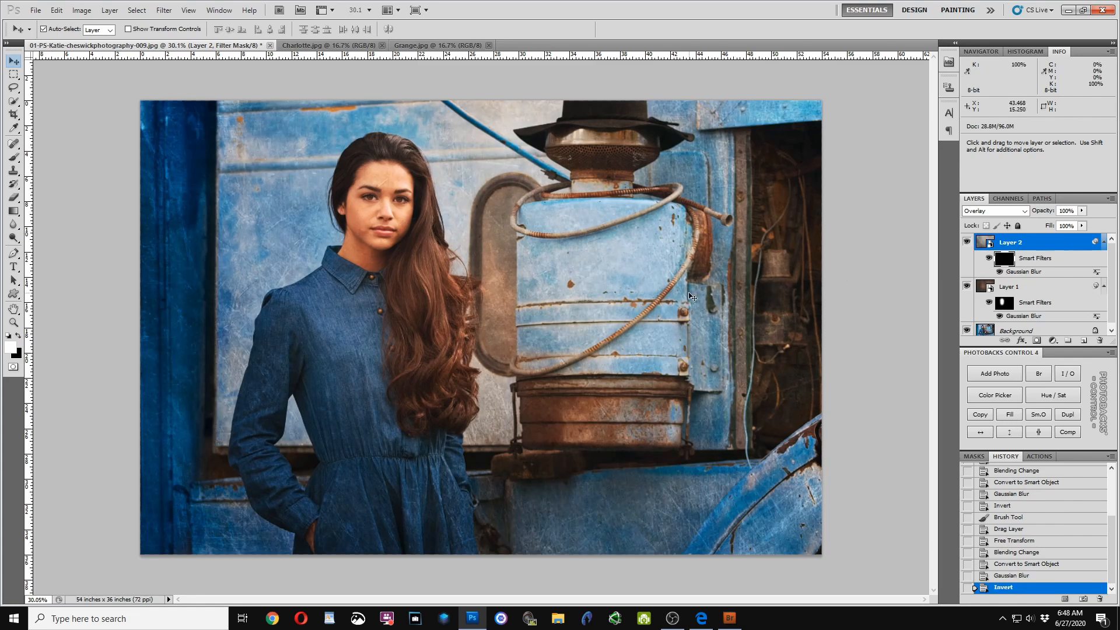
pyautogui.press('b')
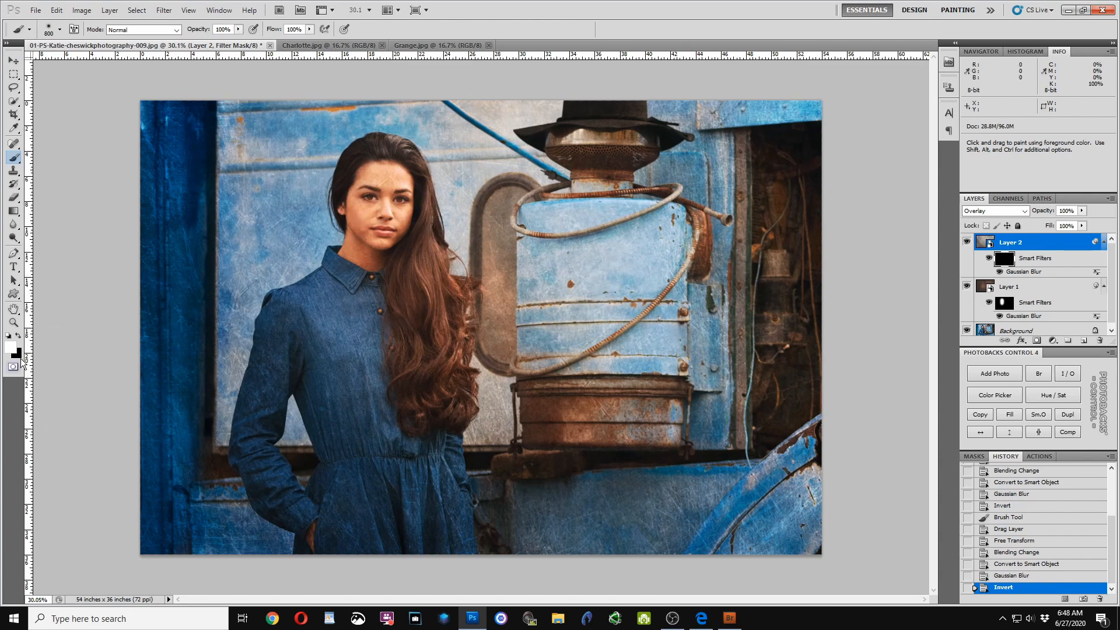
pyautogui.moveTo(377, 197)
pyautogui.mouseDown()
pyautogui.moveTo(400, 362)
pyautogui.moveTo(385, 226)
pyautogui.moveTo(430, 441)
pyautogui.mouseUp()
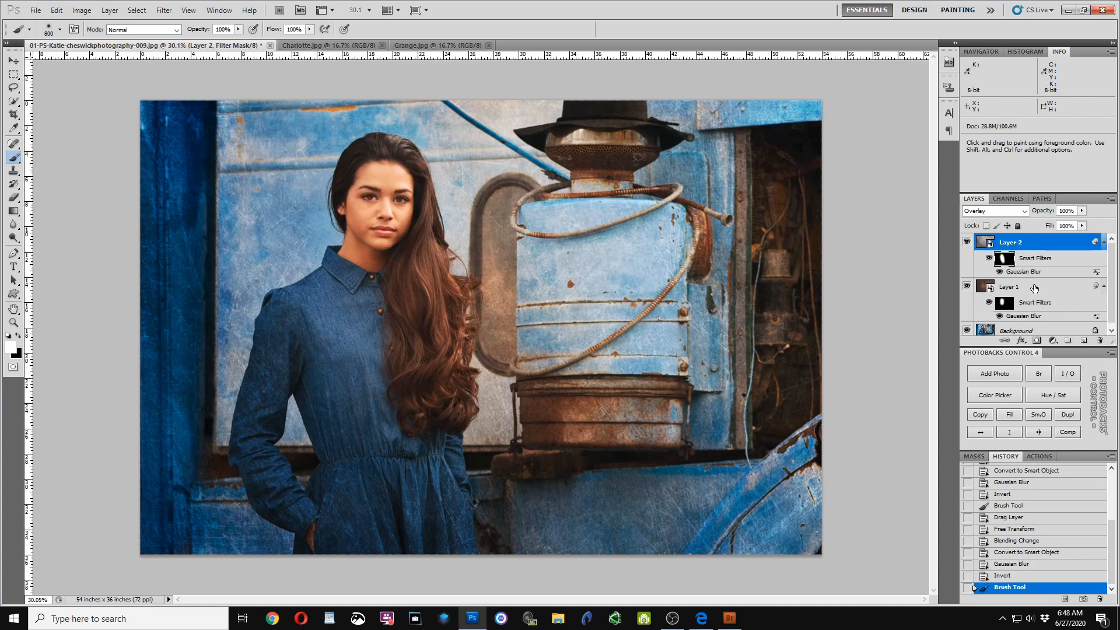
# Compare the originally opened photo with the finished textured version by stepping to the Open history state and back to the latest Brush Tool state
pyautogui.scroll(3, 1063, 487)
pyautogui.scroll(2, 1063, 487)
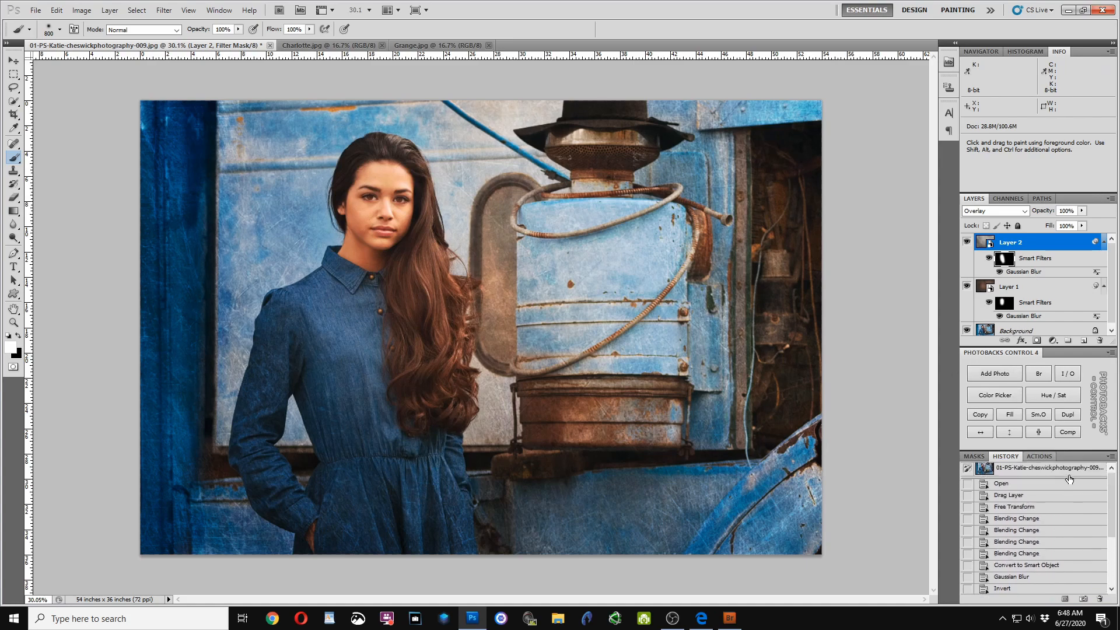
pyautogui.click(1046, 485)
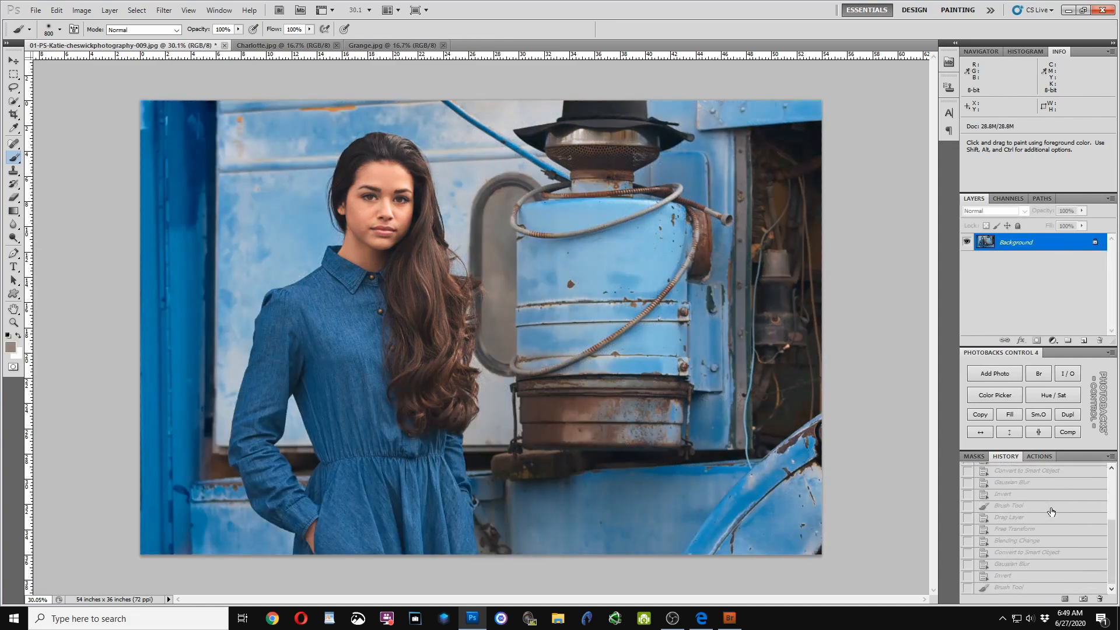
pyautogui.click(1029, 588)
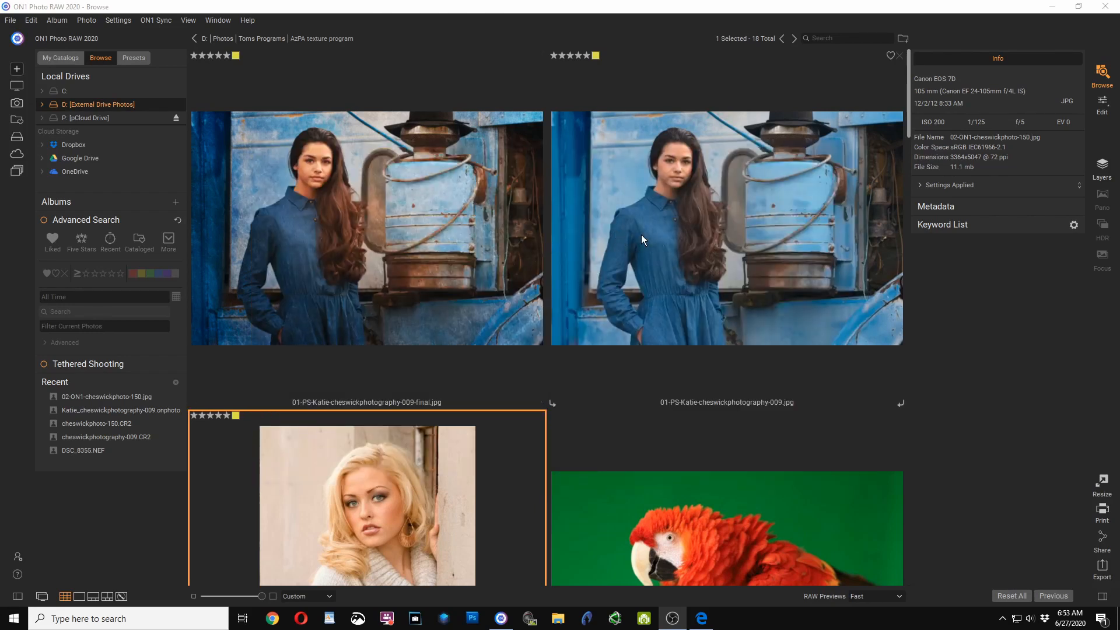
# Switch to ON1 Photo RAW and compare the original portrait thumbnail with its textured final version
pyautogui.click(685, 226)
pyautogui.click(362, 241)
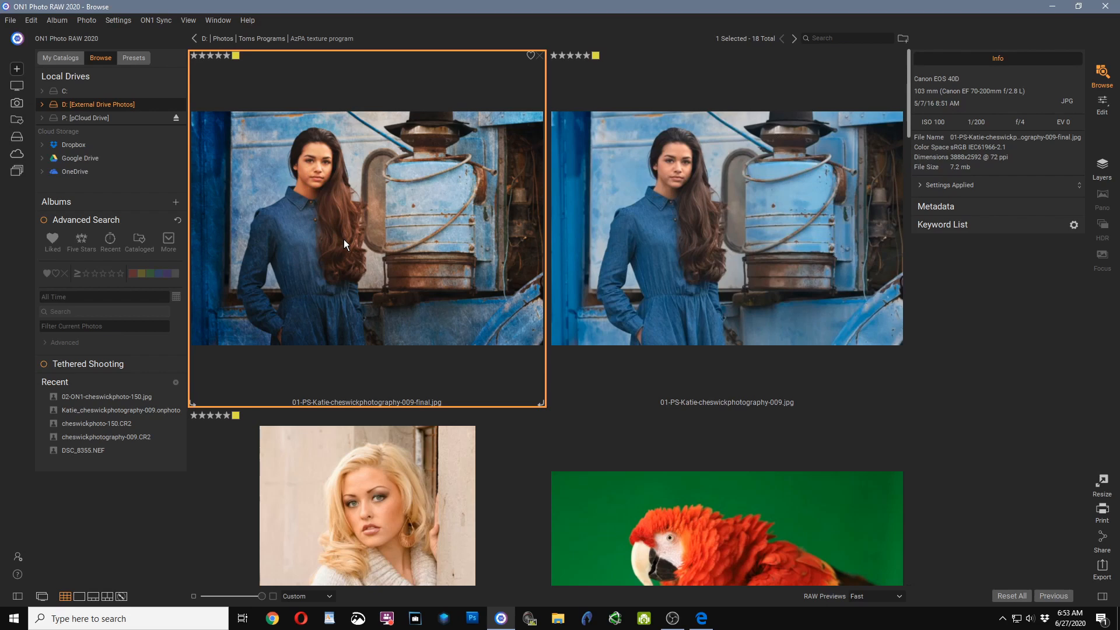
# Open the blonde woman's portrait 02-ON1-cheswickphoto-150.jpg for editing
pyautogui.scroll(-1, 344, 241)
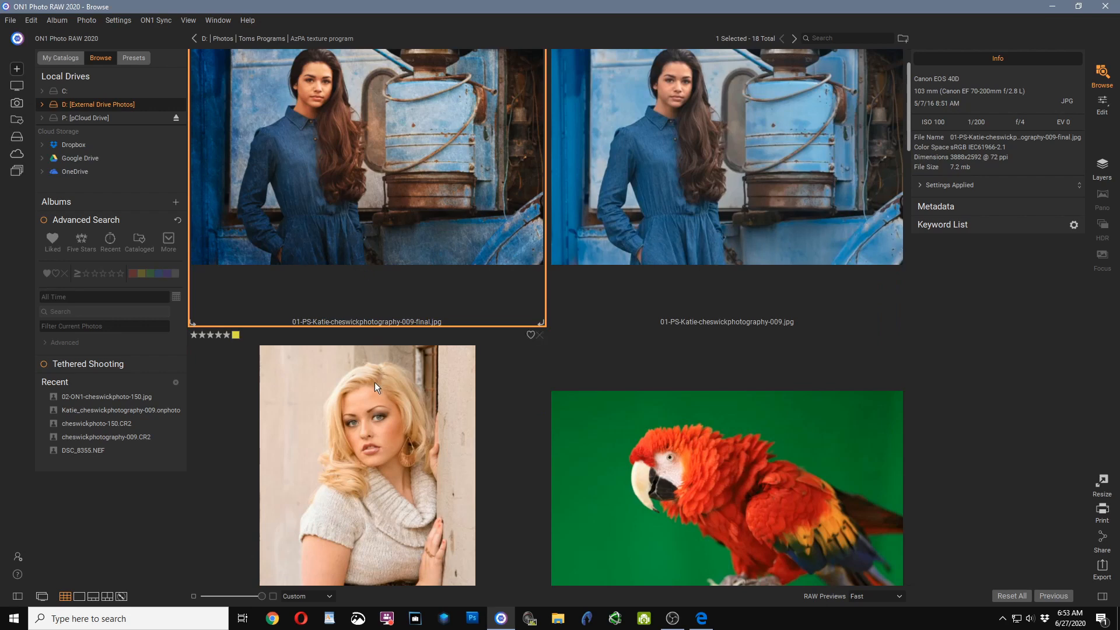
pyautogui.scroll(-1, 377, 384)
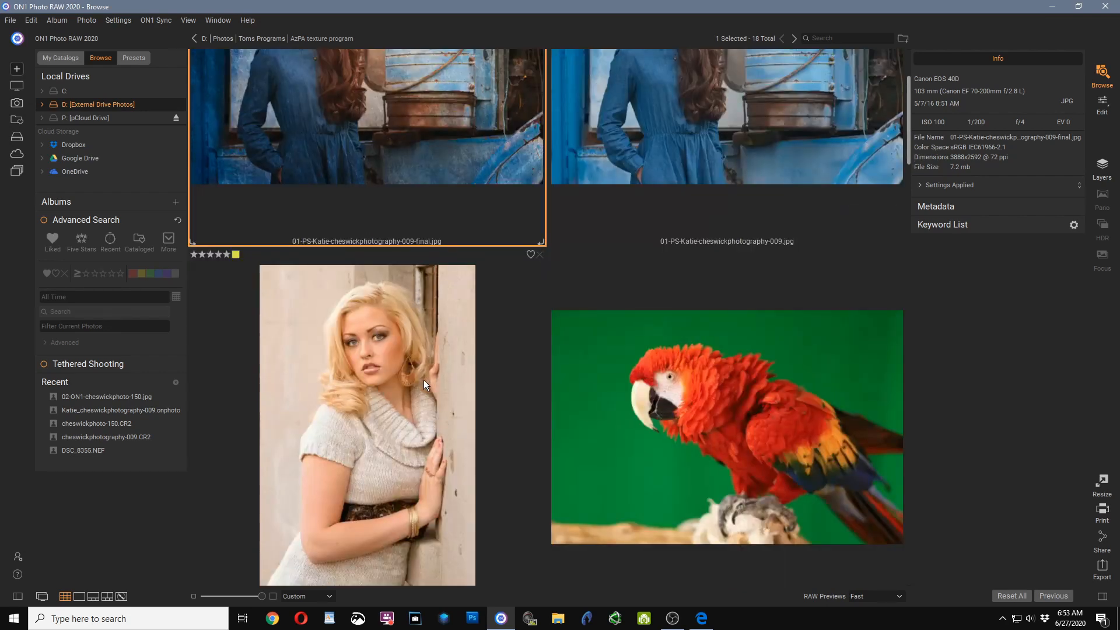
pyautogui.click(365, 404)
pyautogui.scroll(-1, 365, 404)
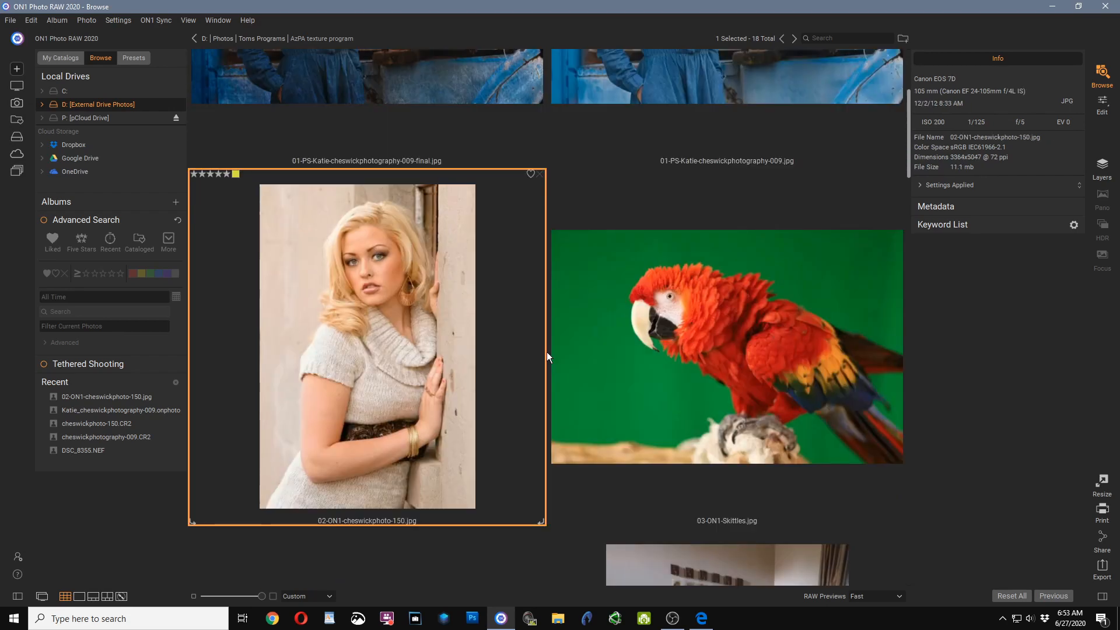
pyautogui.doubleClick(545, 350)
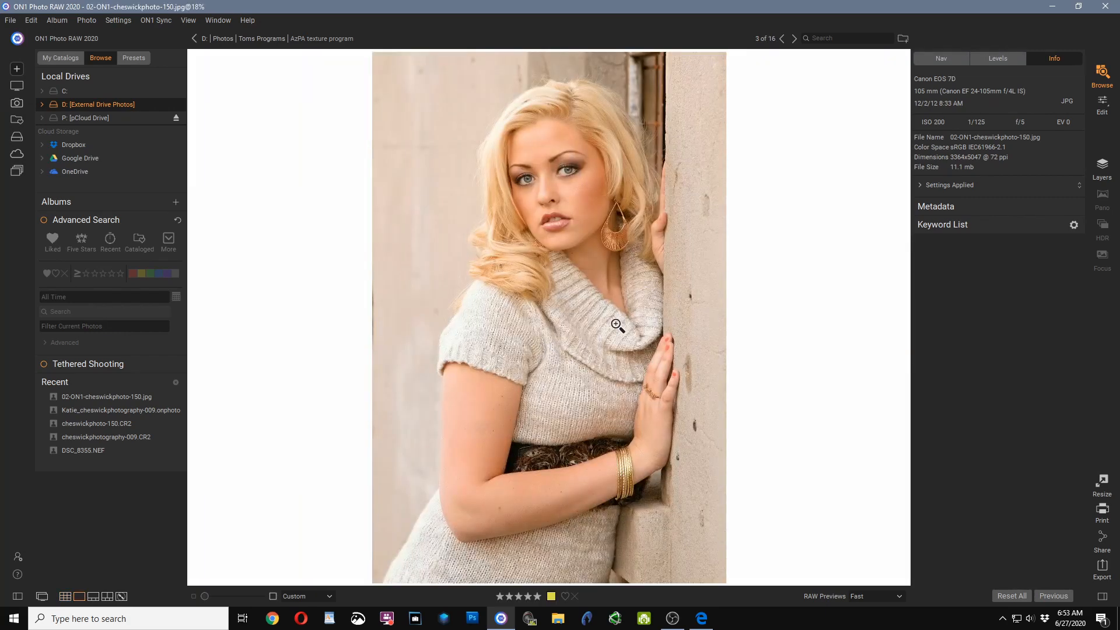
pyautogui.click(1104, 110)
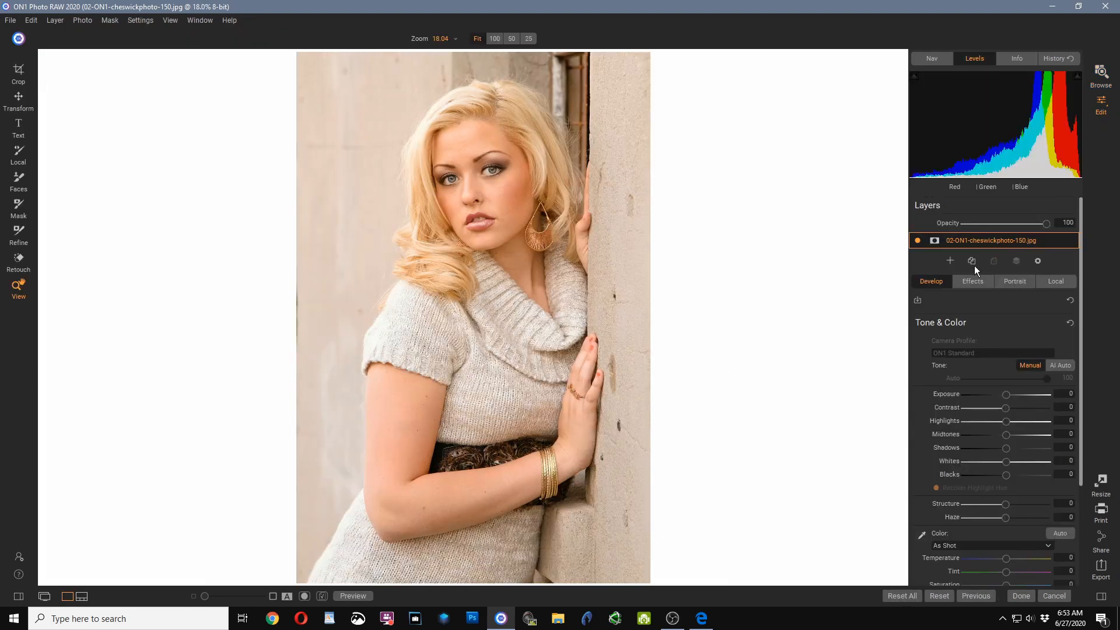
# Add a Textures effects filter to the portrait
pyautogui.click(971, 280)
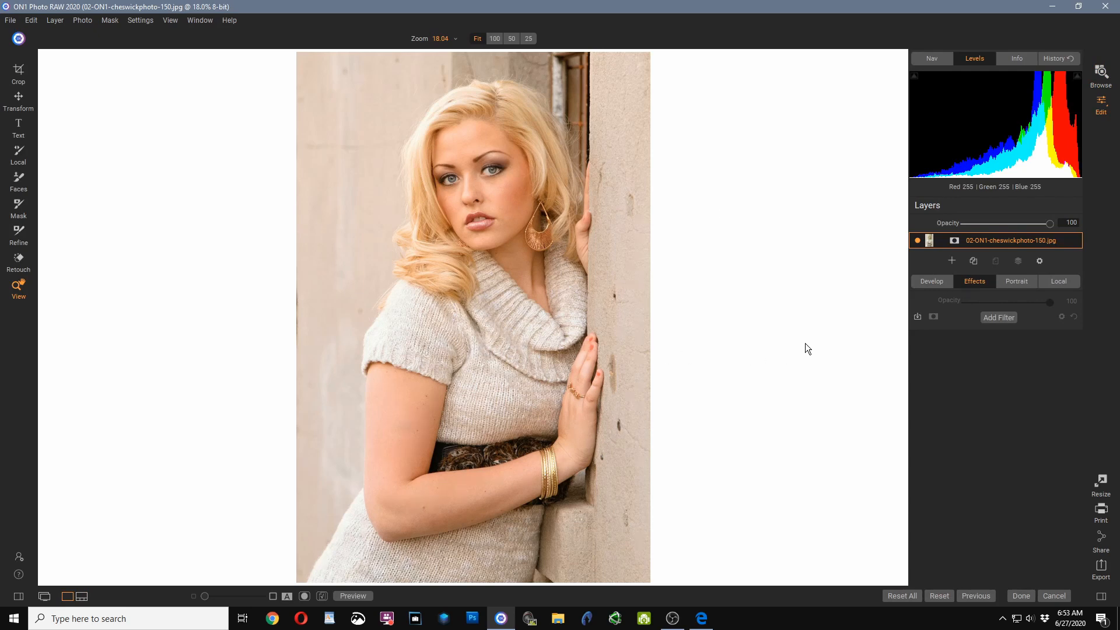
pyautogui.click(989, 319)
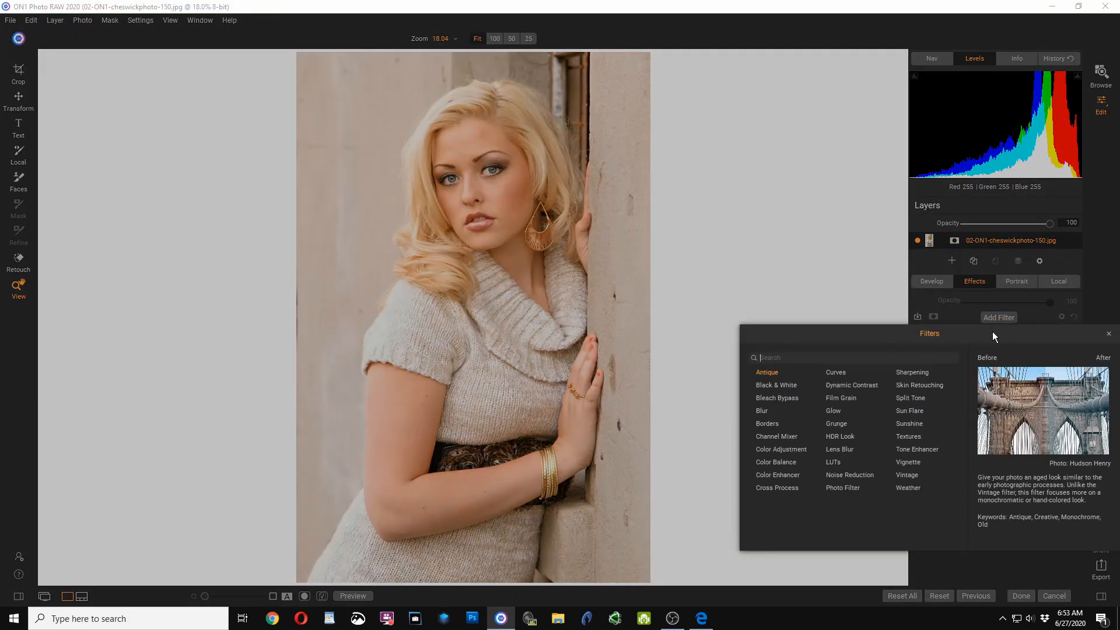
pyautogui.click(912, 437)
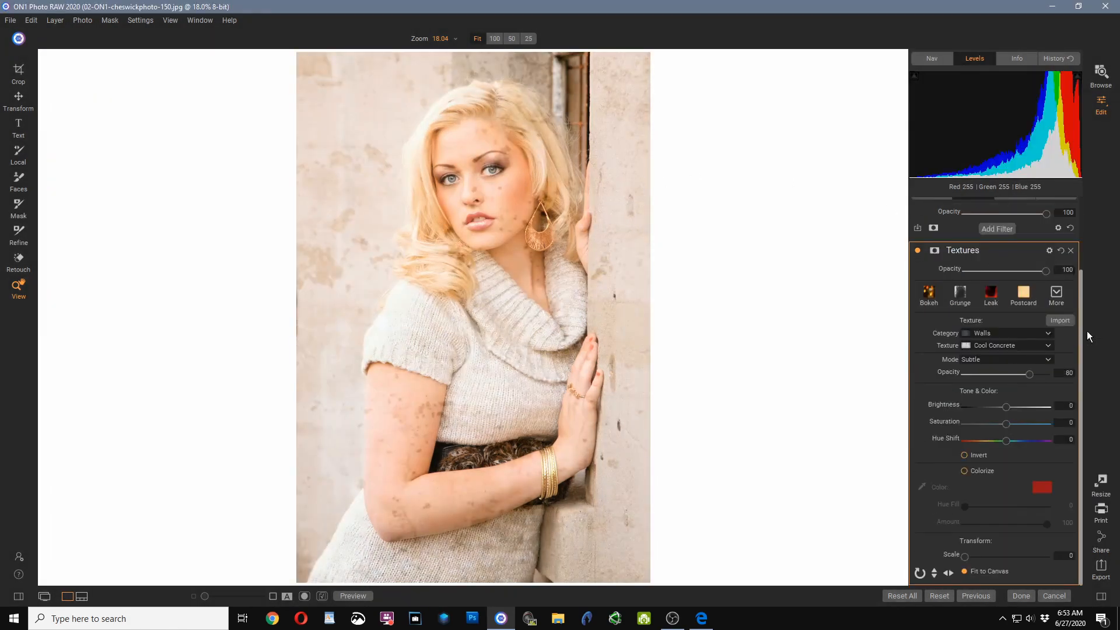
# Preview the texture categories on the portrait, from the built-in sets down to the My Textures sets, without choosing one
pyautogui.click(1048, 337)
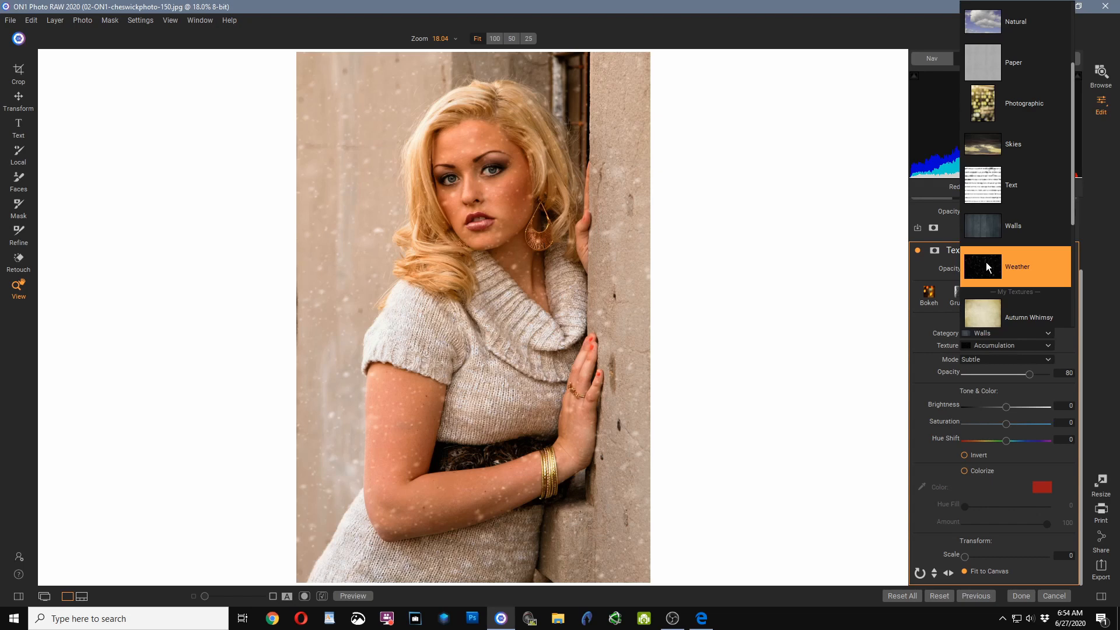
pyautogui.scroll(-3, 985, 261)
pyautogui.scroll(5, 996, 257)
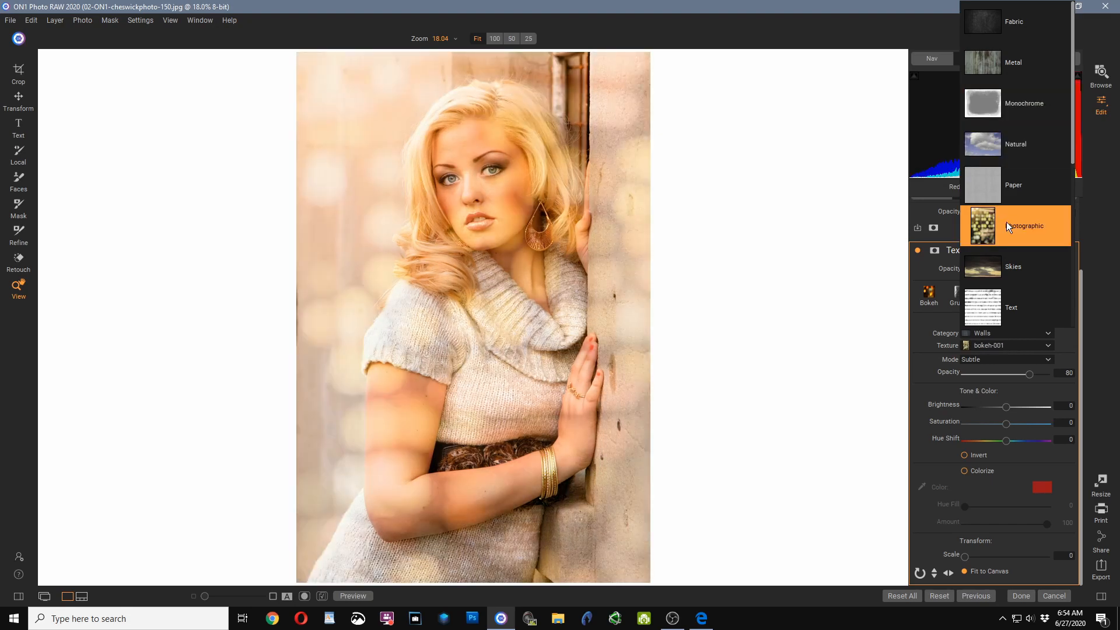
pyautogui.scroll(-3, 1009, 274)
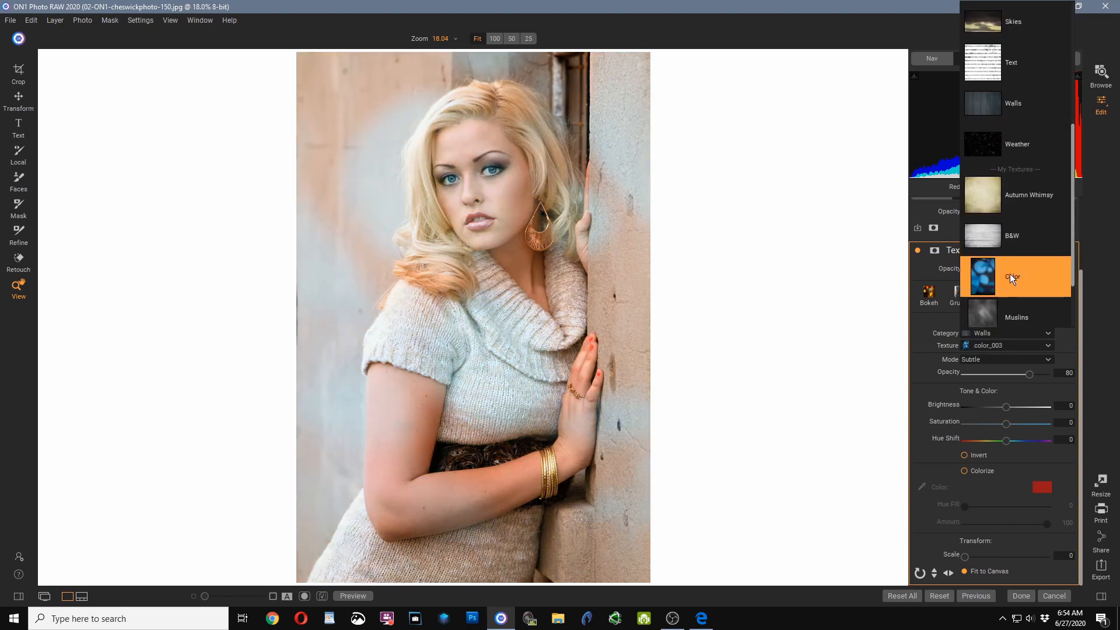
pyautogui.scroll(-2, 1009, 273)
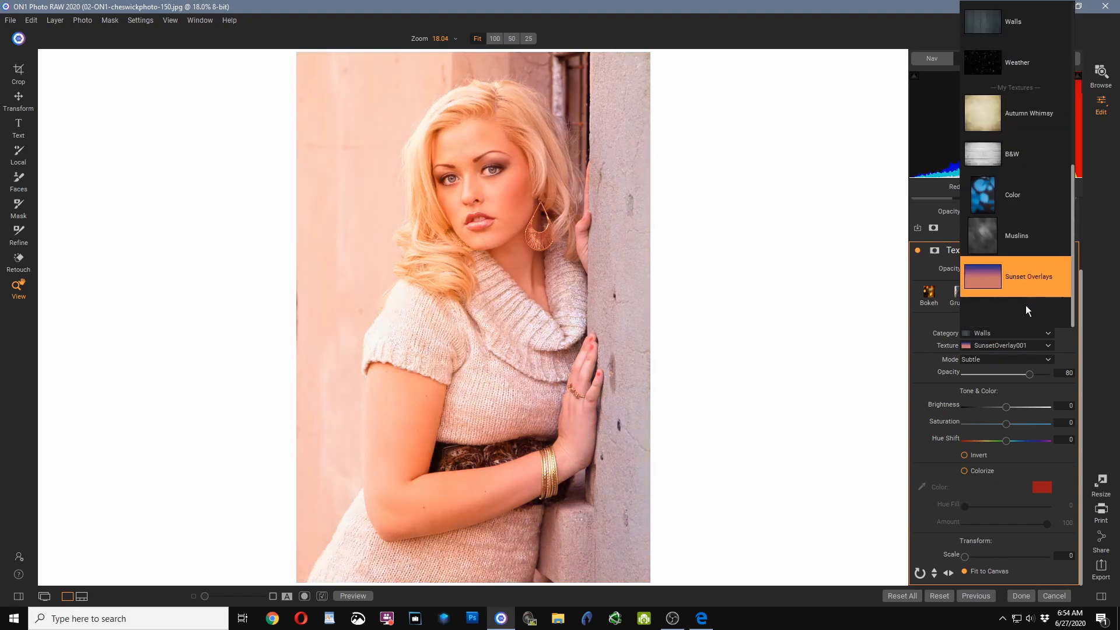
pyautogui.scroll(4, 1006, 175)
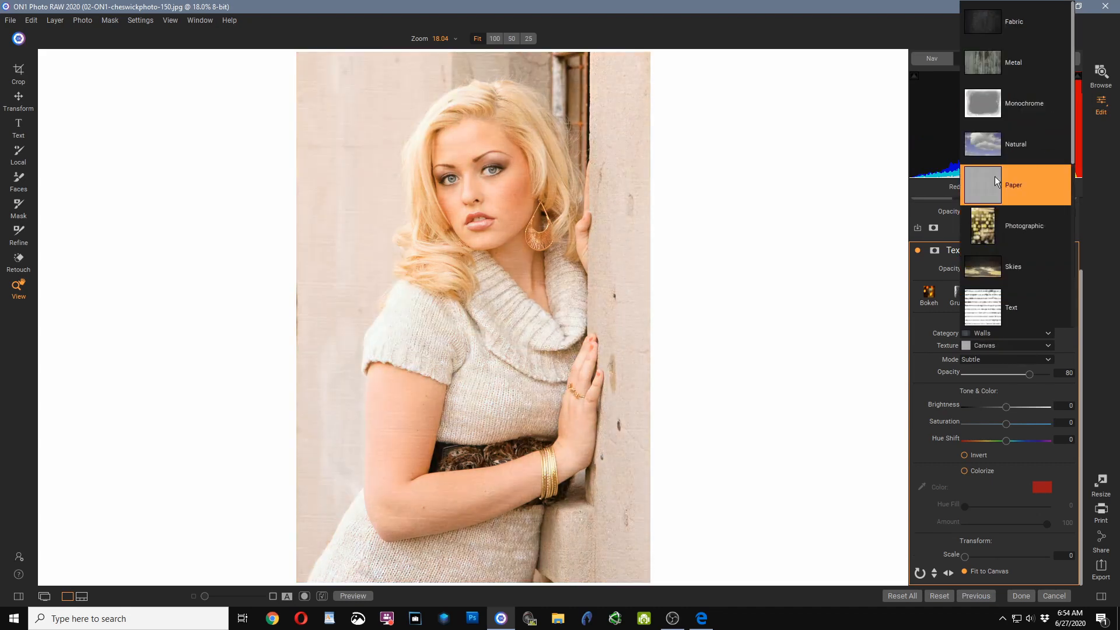
pyautogui.scroll(-3, 1013, 263)
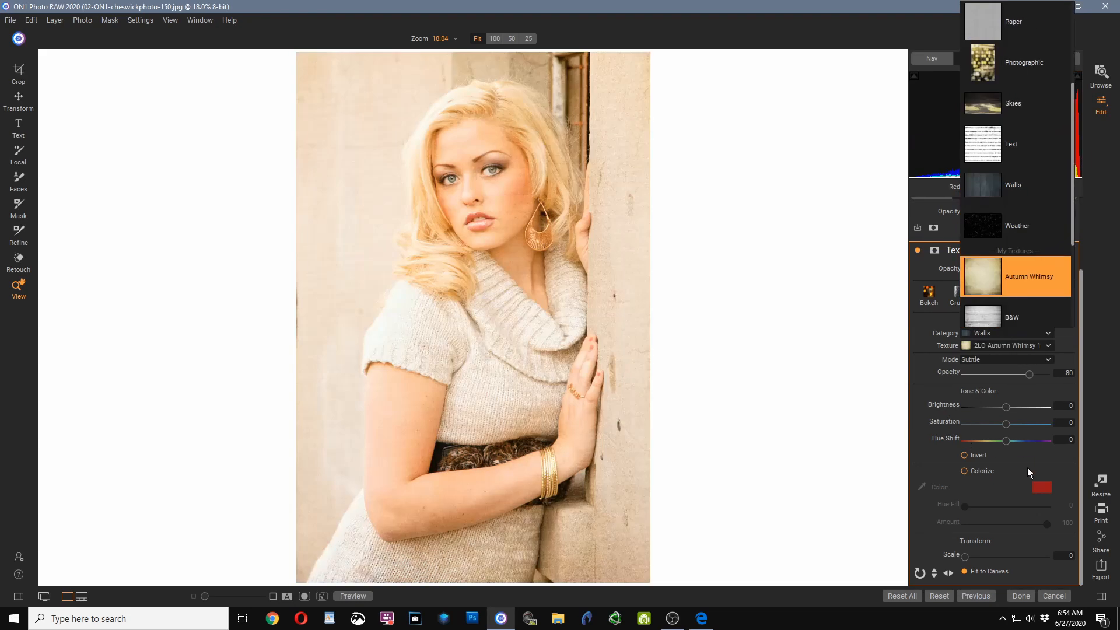
pyautogui.click(1038, 453)
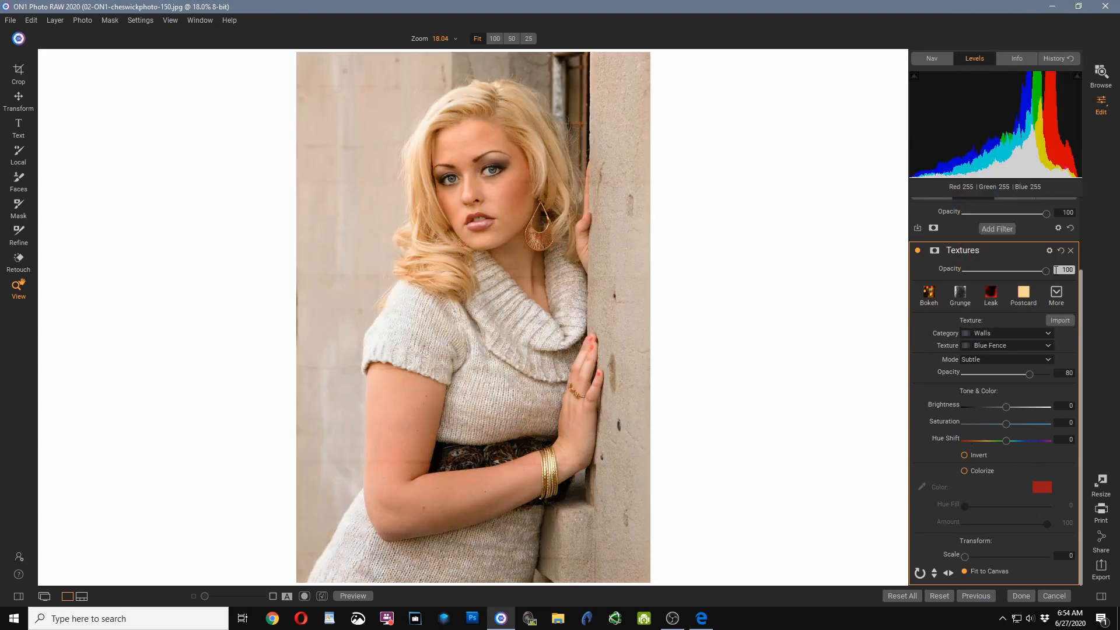
# Apply a Rice Paper preset style that uses the Rice Paper Dark texture in Normal mode
pyautogui.click(1058, 293)
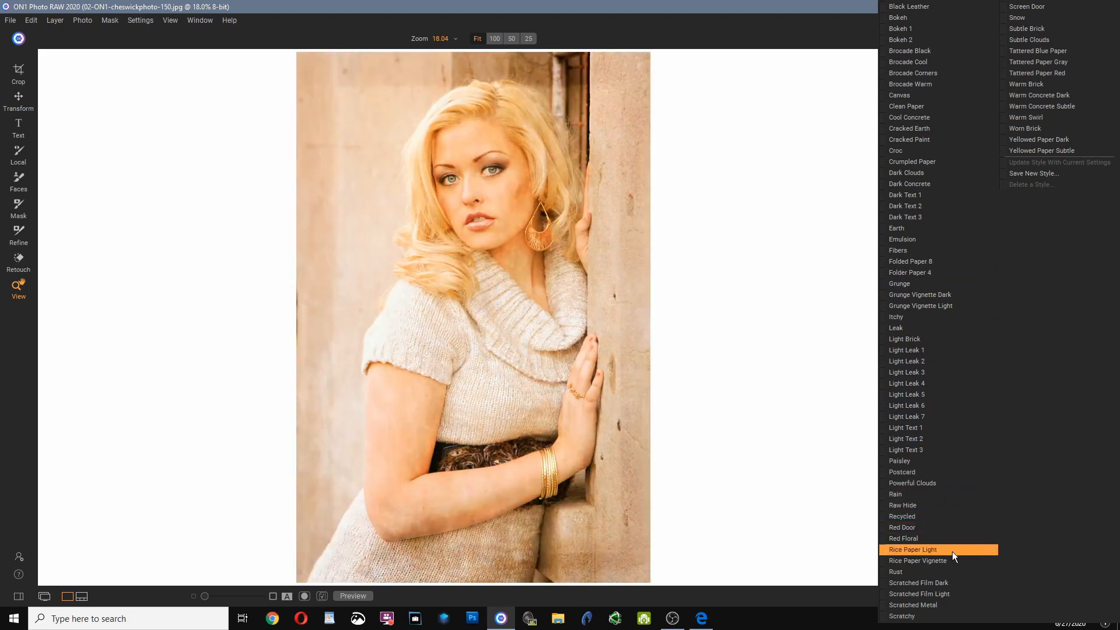
pyautogui.click(952, 551)
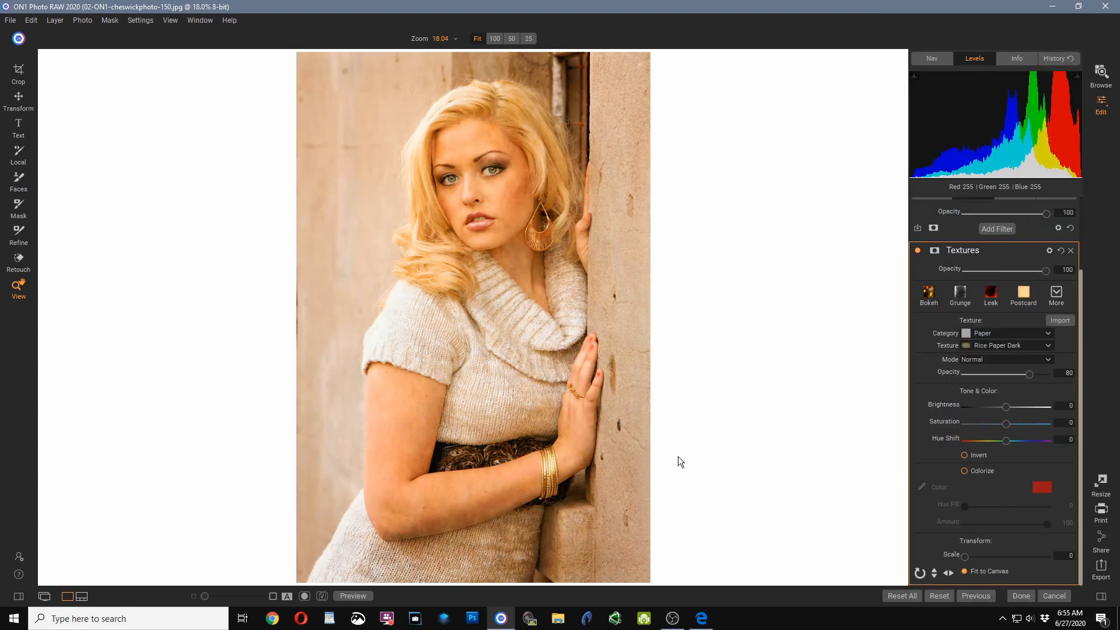
# Paint the texture off the woman on the filter's mask with a Paint Out brush at size 900, feather 100 and opacity 100
pyautogui.click(935, 252)
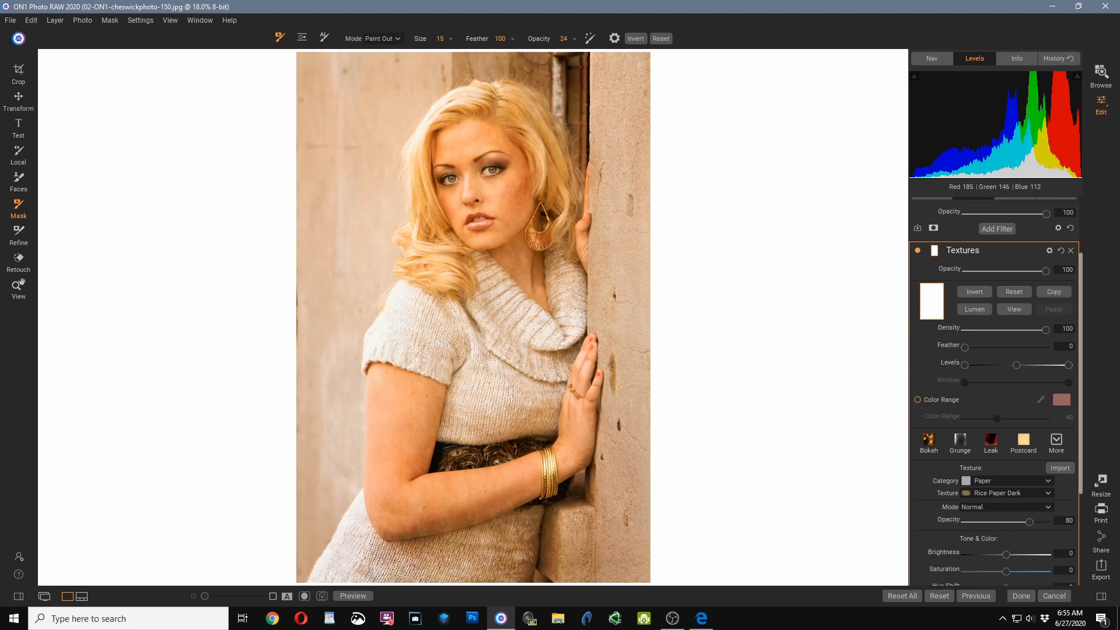
pyautogui.press(']')
pyautogui.press(']')
pyautogui.press(']')
pyautogui.press(']')
pyautogui.press(']')
pyautogui.press(']')
pyautogui.press(']')
pyautogui.press(']')
pyautogui.press(']')
pyautogui.press(']')
pyautogui.press(']')
pyautogui.press(']')
pyautogui.press(']')
pyautogui.press(']')
pyautogui.press(']')
pyautogui.press(']')
pyautogui.moveTo(537, 39); pyautogui.dragTo(602, 39)
pyautogui.press(']')
pyautogui.press(']')
pyautogui.press(']')
pyautogui.press(']')
pyautogui.press(']')
pyautogui.press(']')
pyautogui.press(']')
pyautogui.press(']')
pyautogui.press(']')
pyautogui.press(']')
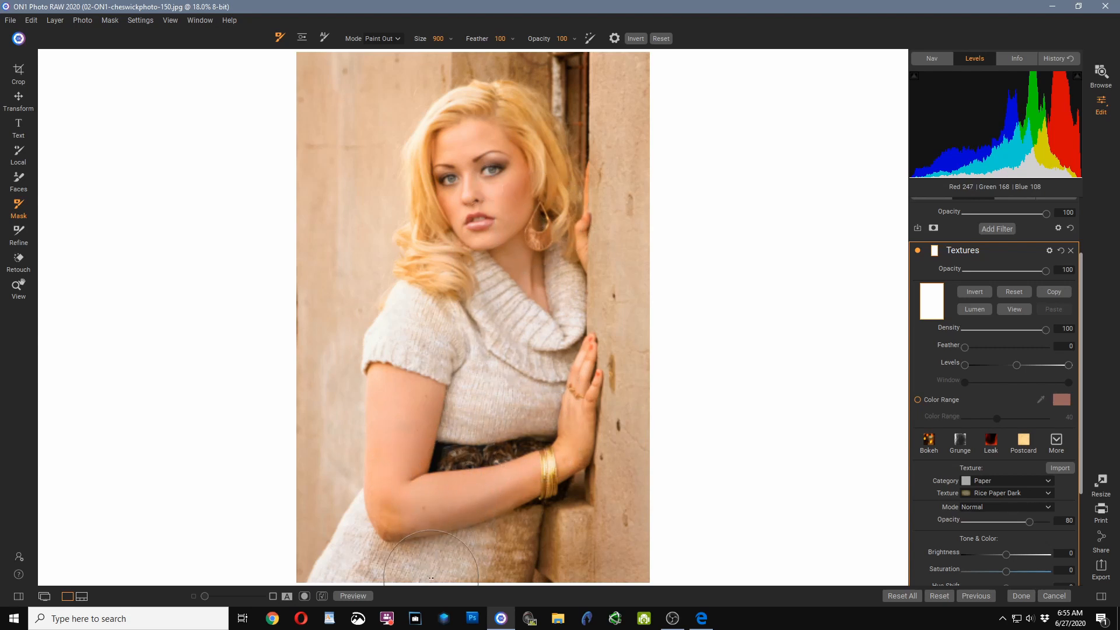
pyautogui.moveTo(405, 508); pyautogui.dragTo(445, 529)
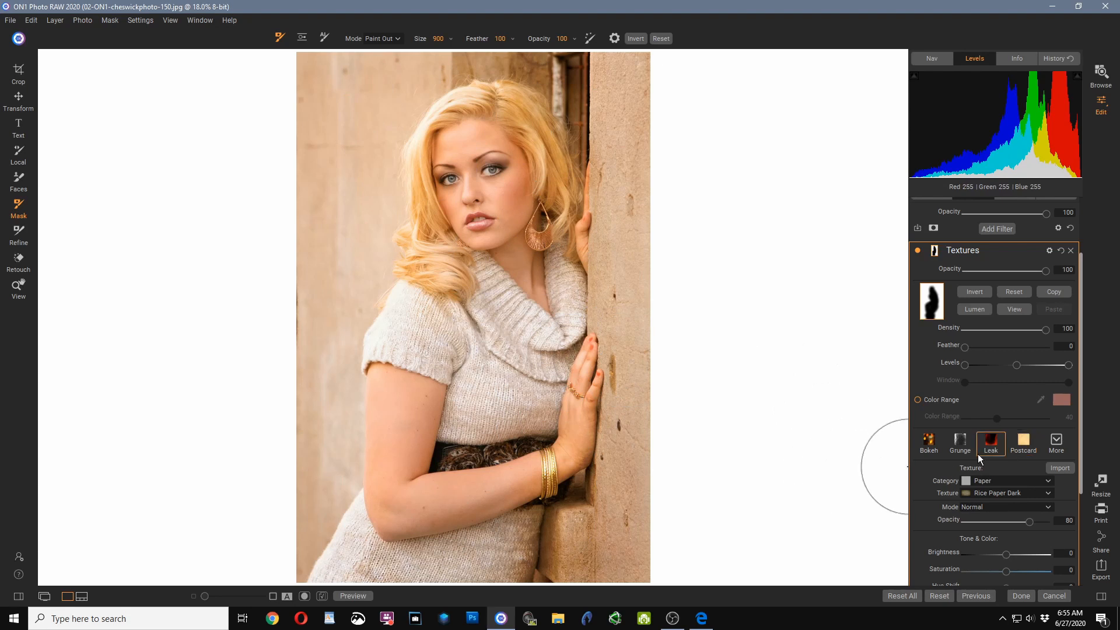
# Fully desaturate the rice paper texture by setting its saturation to -100
pyautogui.scroll(-2, 979, 456)
pyautogui.scroll(-1, 980, 457)
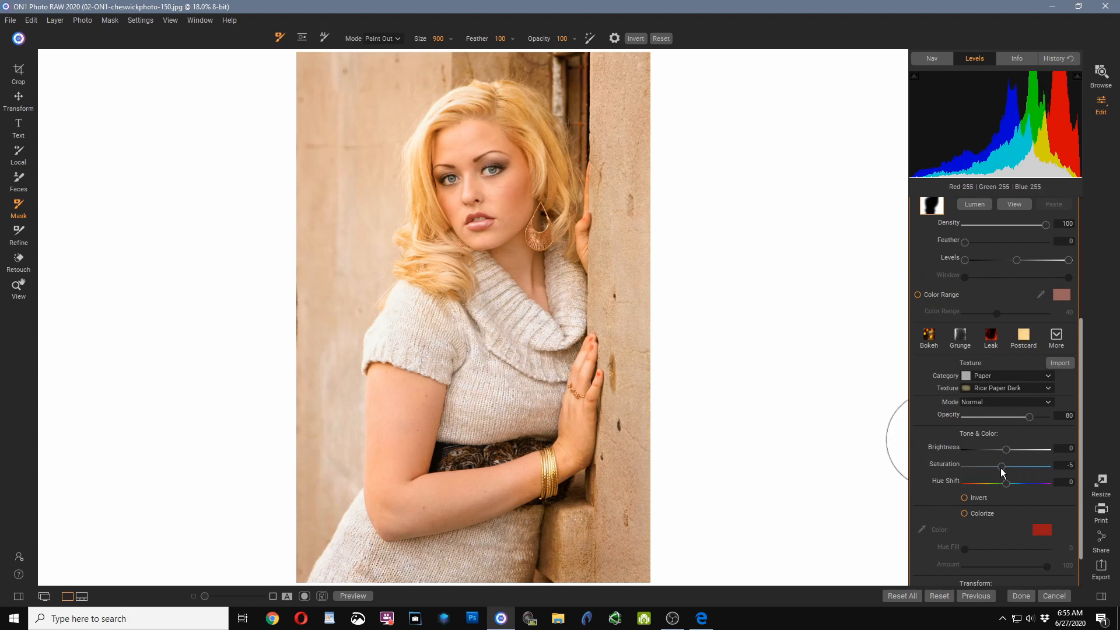
pyautogui.moveTo(1008, 467); pyautogui.dragTo(929, 474)
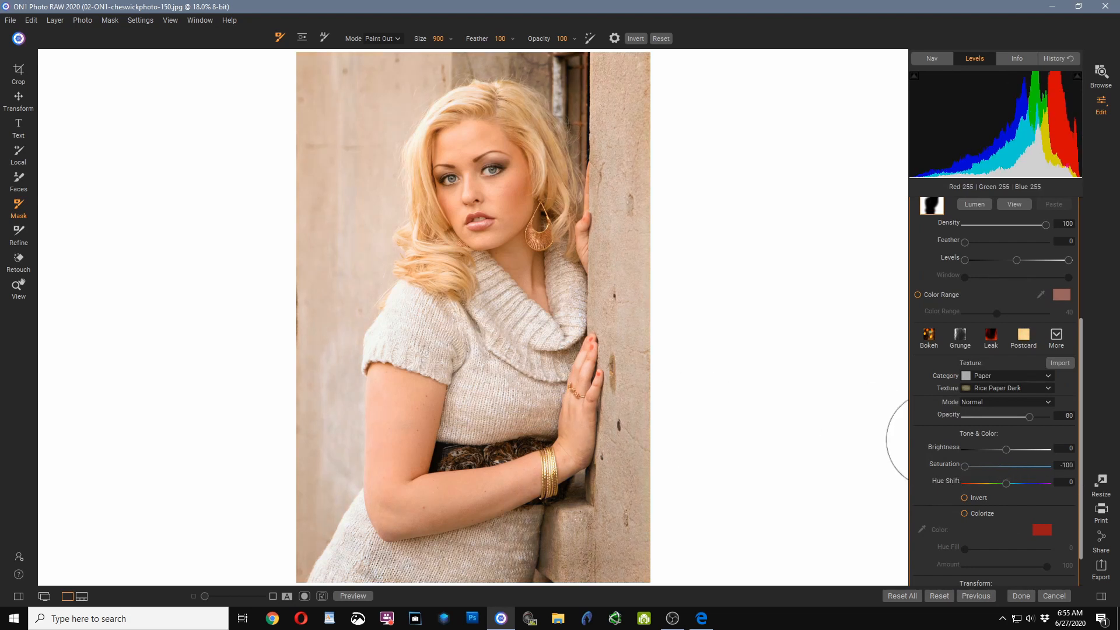
# Compare the portrait with and without the desaturated texture by toggling the Textures filter off and on several times
pyautogui.scroll(3, 967, 317)
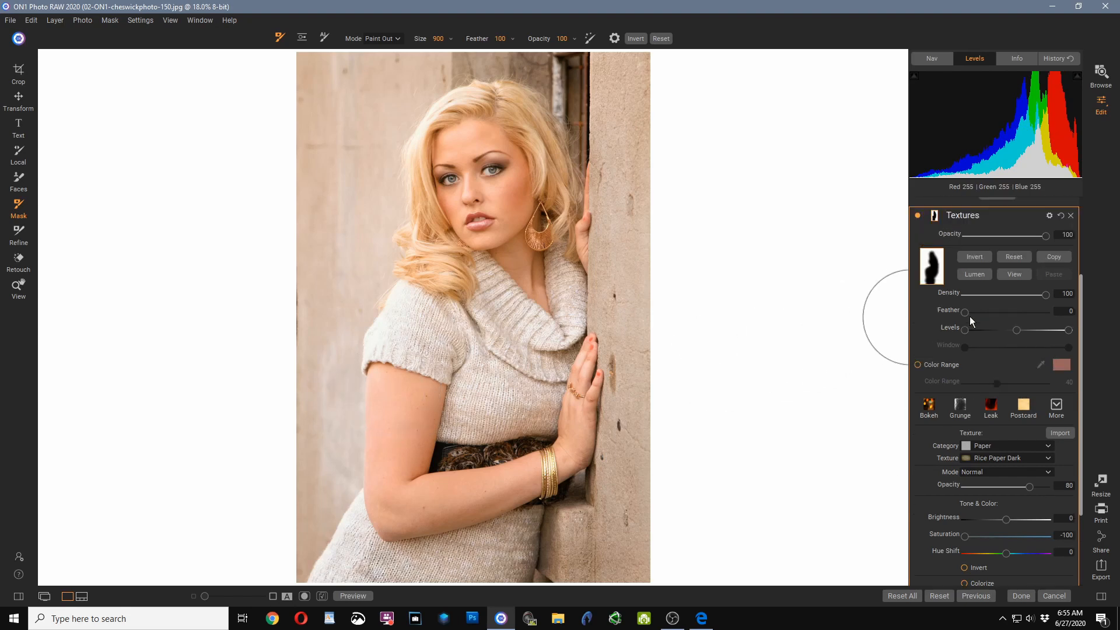
pyautogui.click(918, 251)
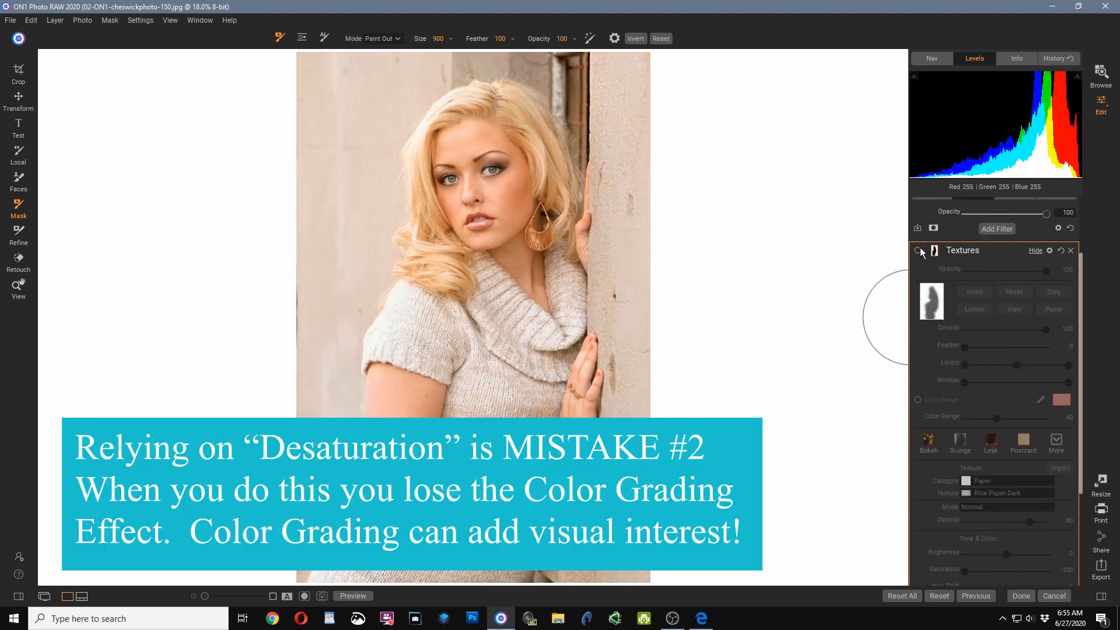
pyautogui.click(918, 251)
pyautogui.click(918, 251)
pyautogui.click(918, 251)
pyautogui.click(918, 250)
pyautogui.click(918, 251)
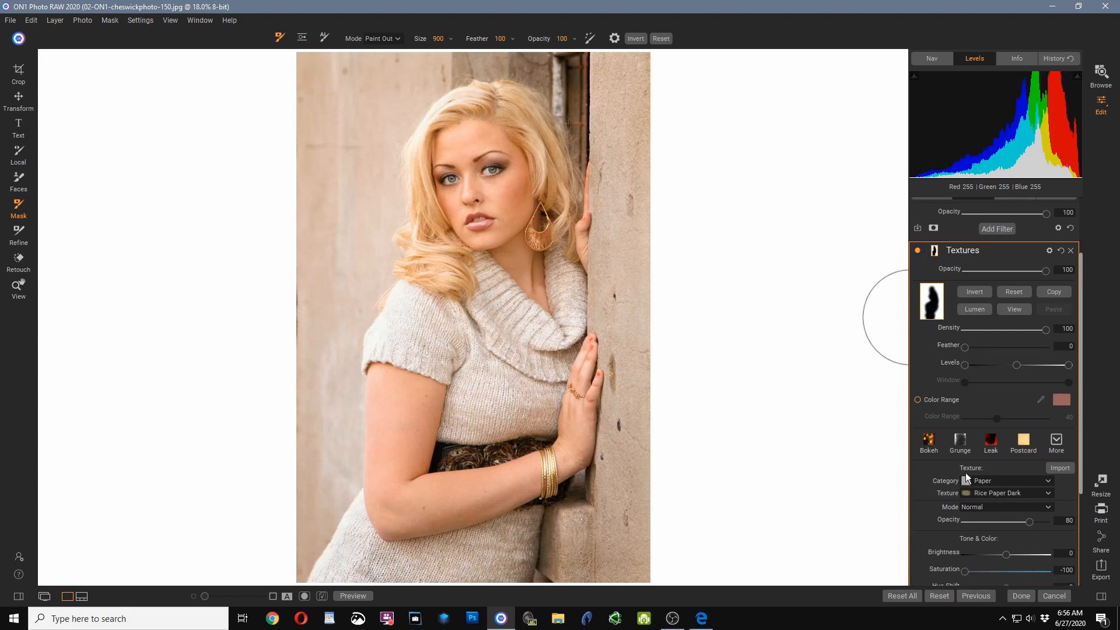
# Reset the rice paper texture's saturation to 0
pyautogui.scroll(-2, 965, 472)
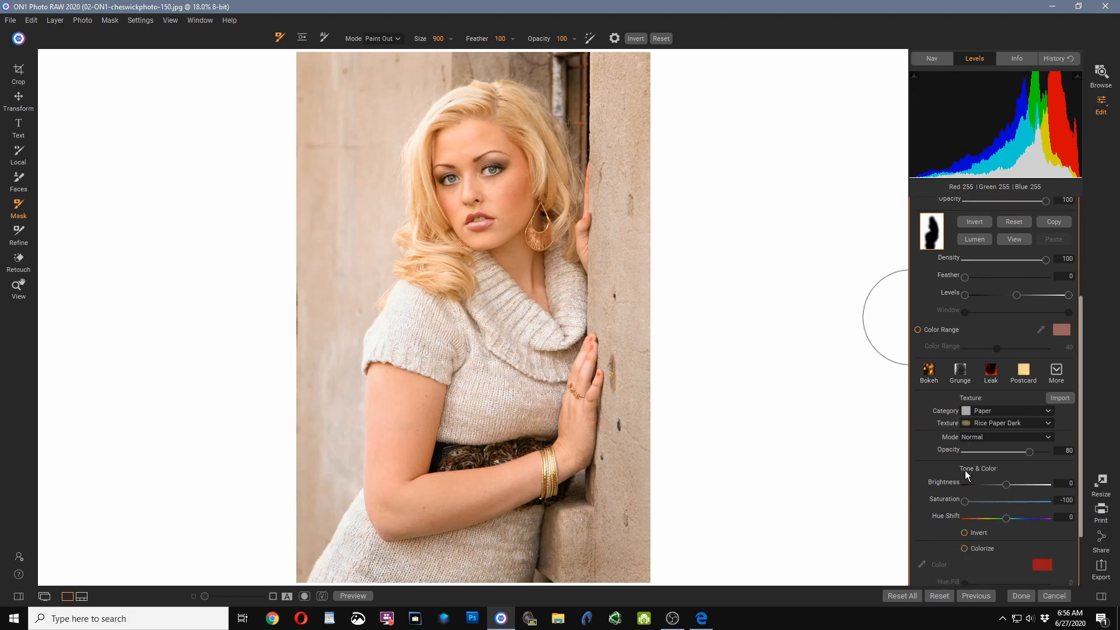
pyautogui.doubleClick(946, 500)
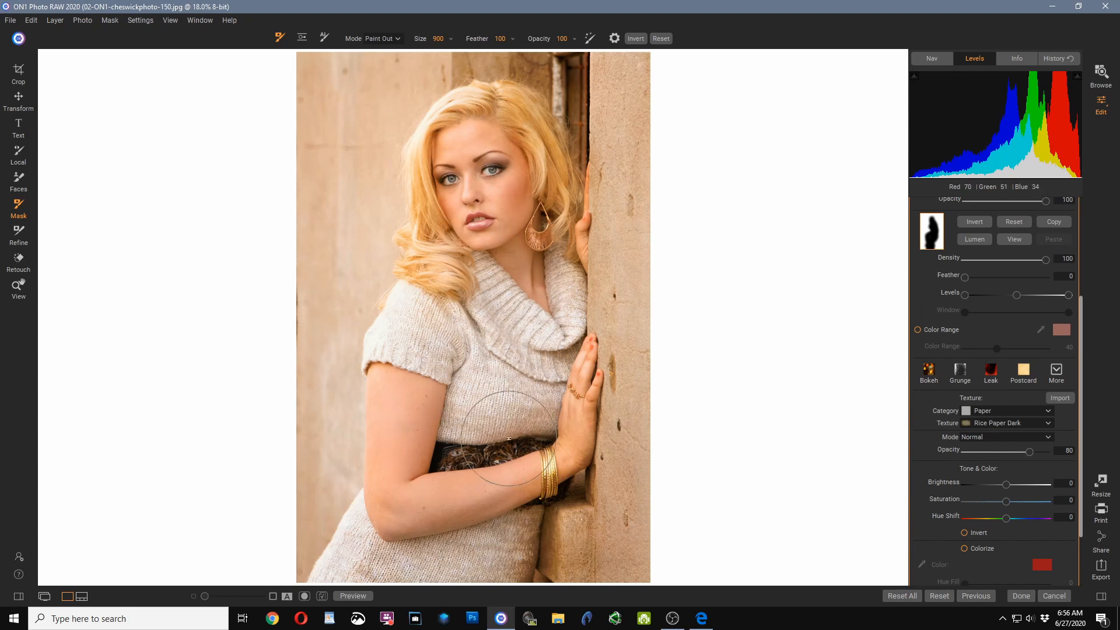
# Add a second Textures filter with the Rice Paper preset style that uses the Rice Paper Dark texture
pyautogui.scroll(3, 994, 331)
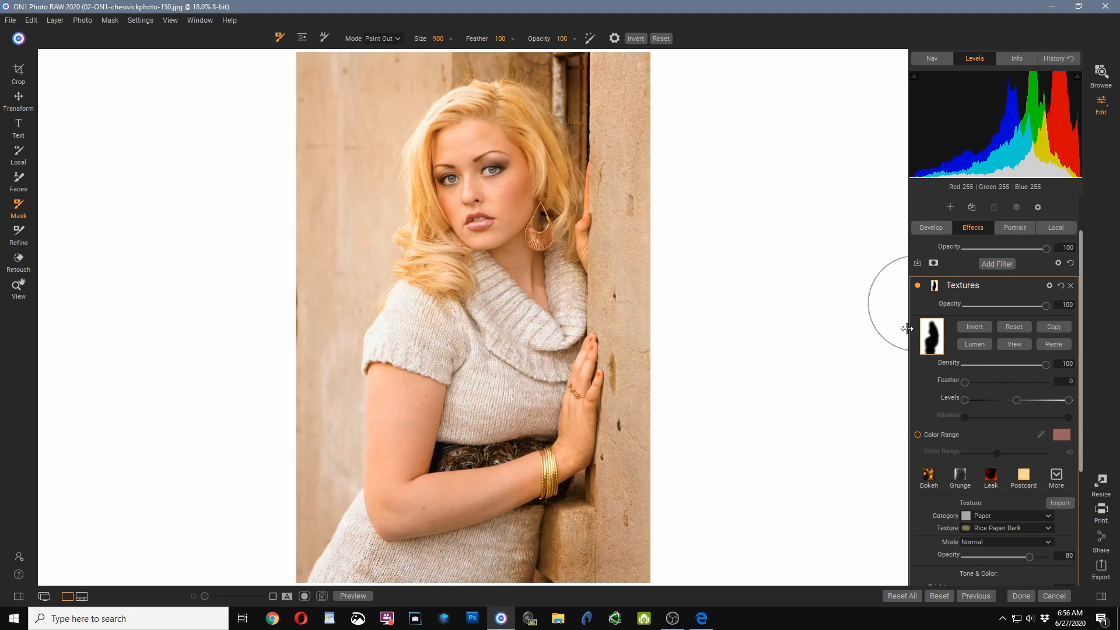
pyautogui.click(988, 263)
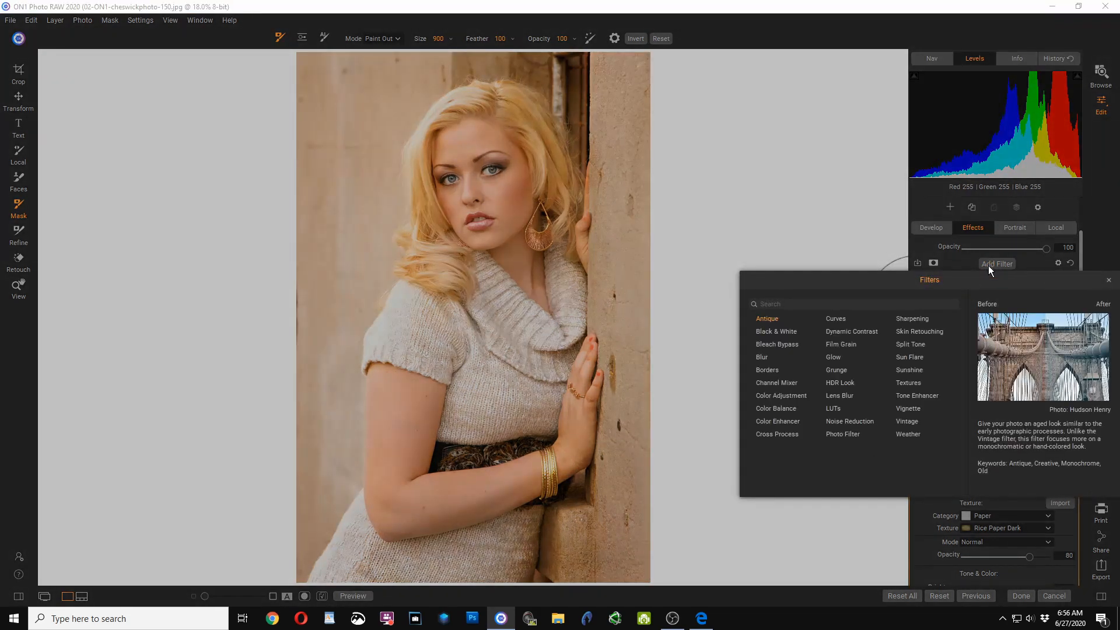
pyautogui.click(907, 382)
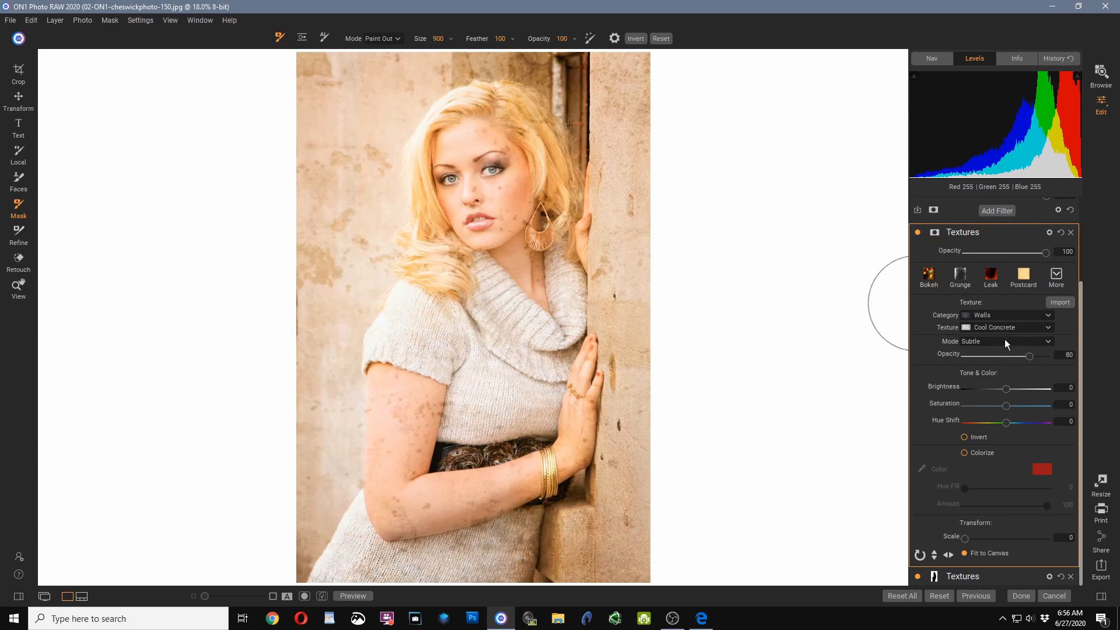
pyautogui.click(1056, 278)
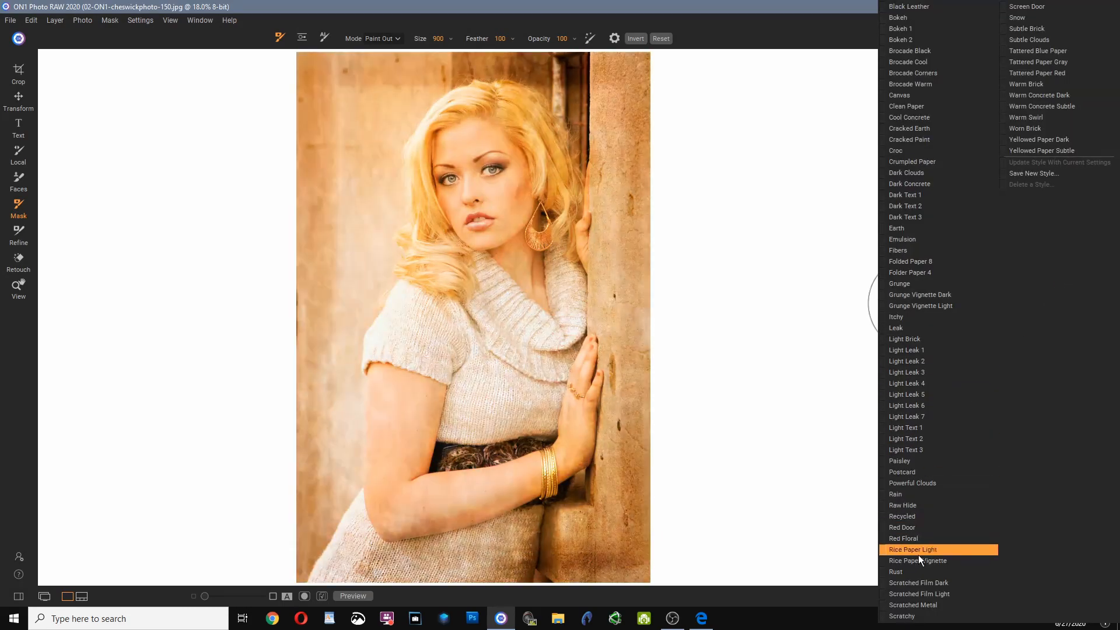
pyautogui.click(921, 558)
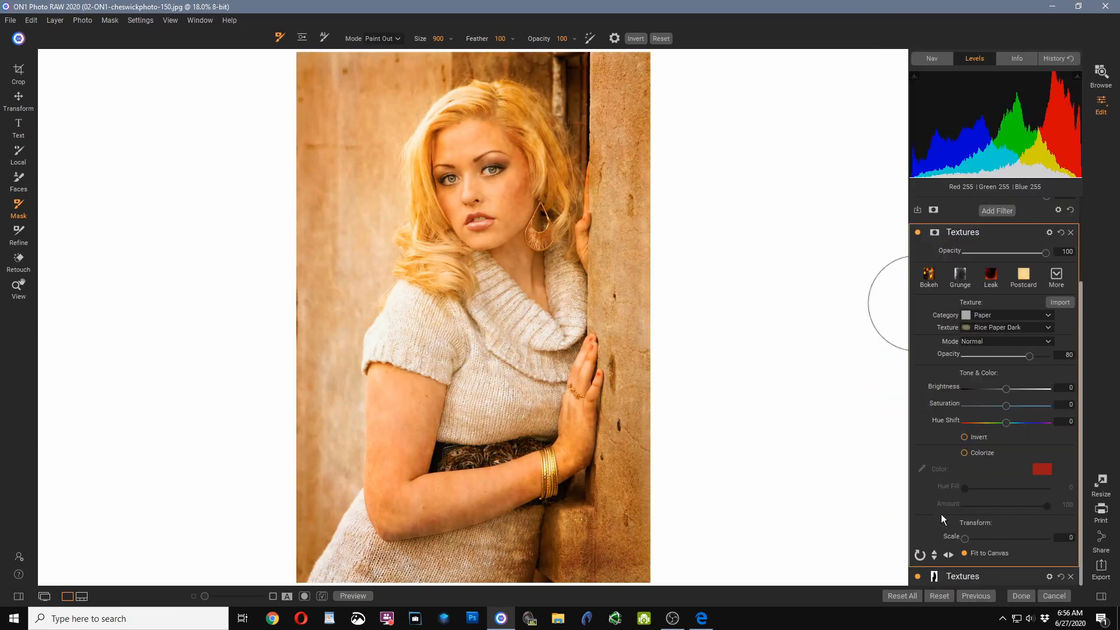
# Set the second Textures filter's overall blending mode to Color
pyautogui.click(1049, 232)
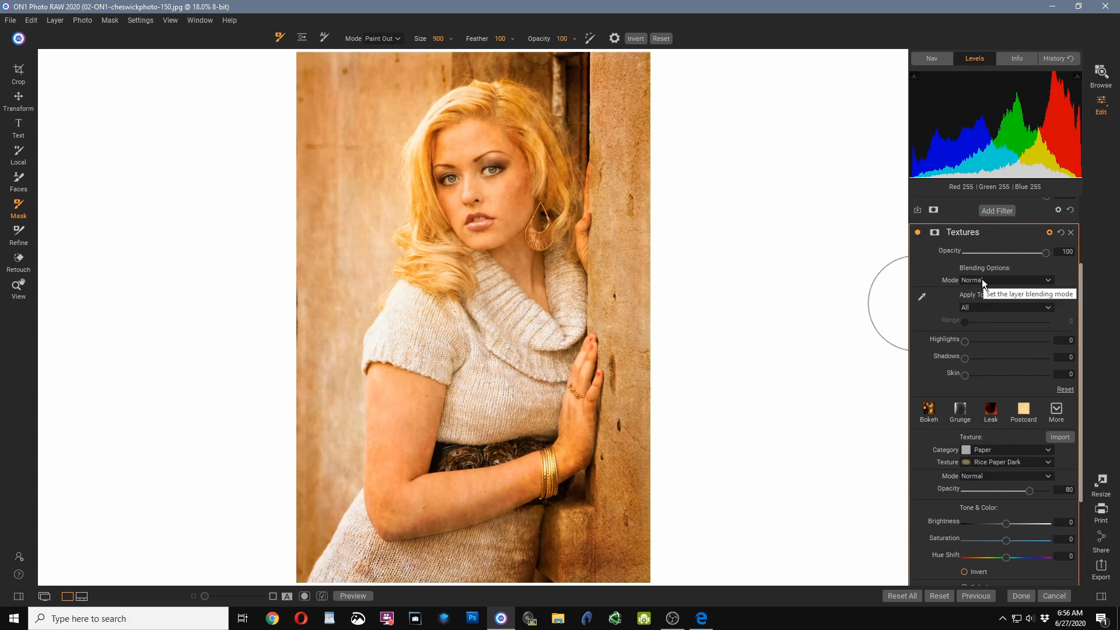
pyautogui.click(1048, 281)
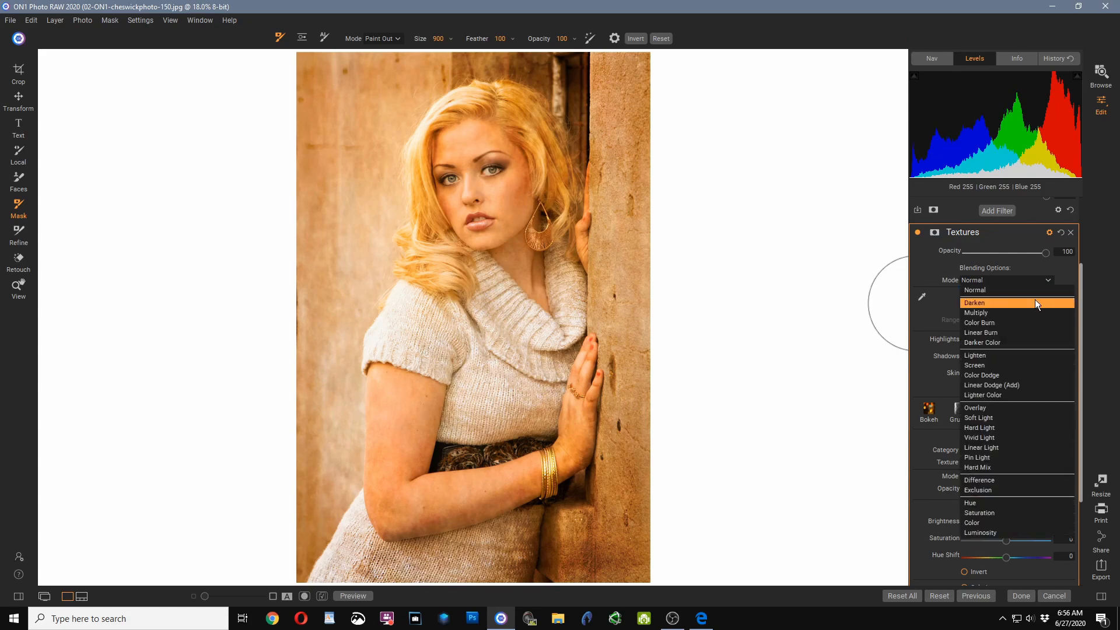
pyautogui.click(978, 522)
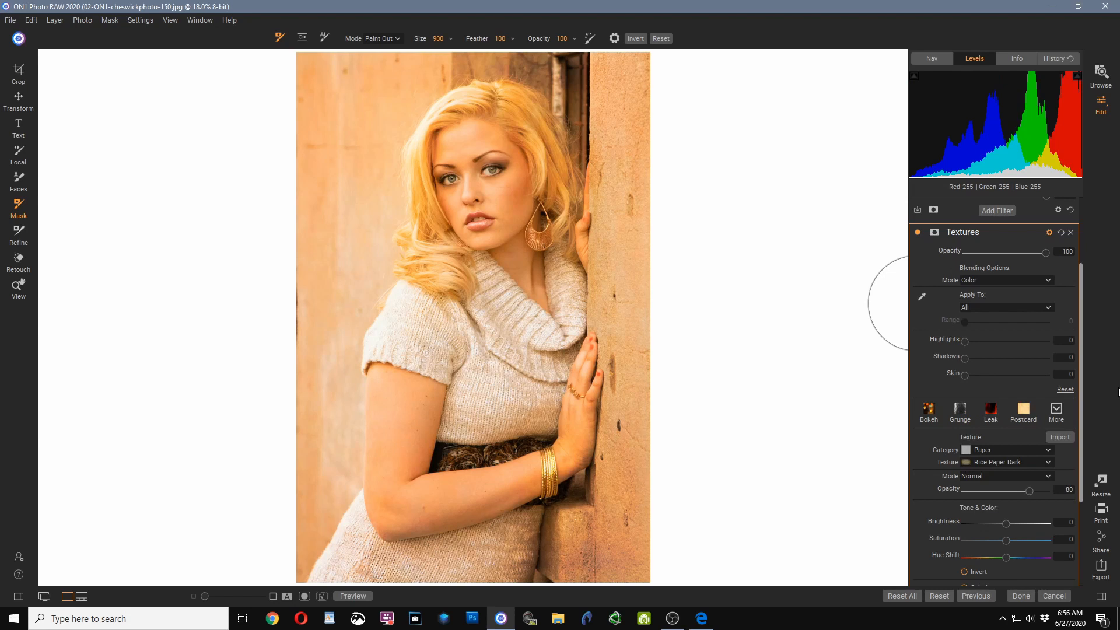
# Paste the copied subject mask into the second Textures filter, inverted to affect only the woman, and set the filter's opacity to 54
pyautogui.click(935, 236)
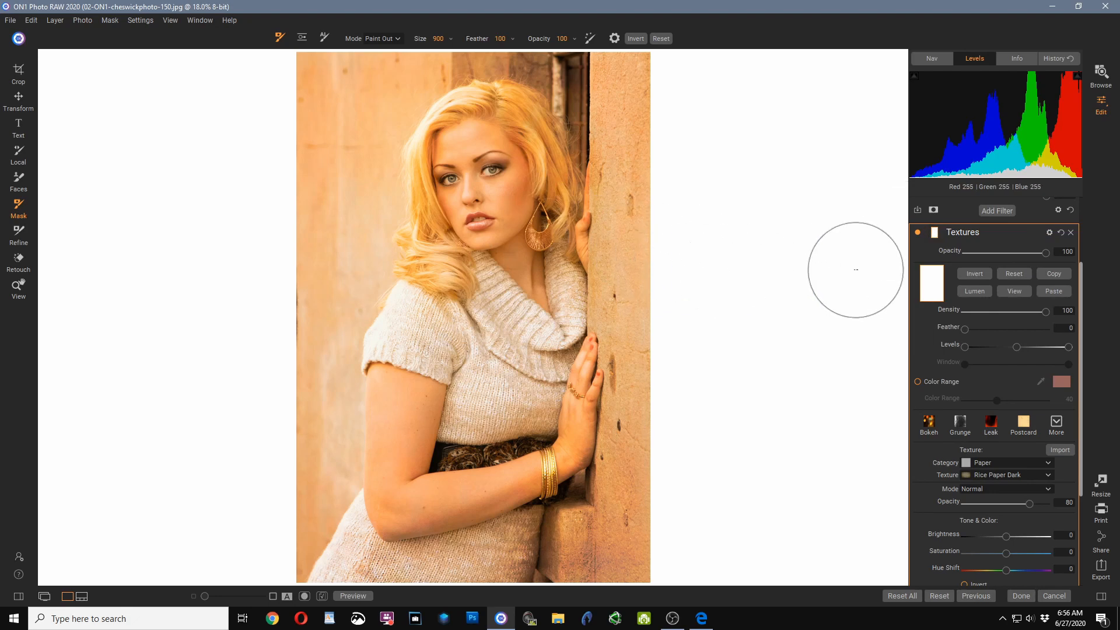
pyautogui.click(1053, 291)
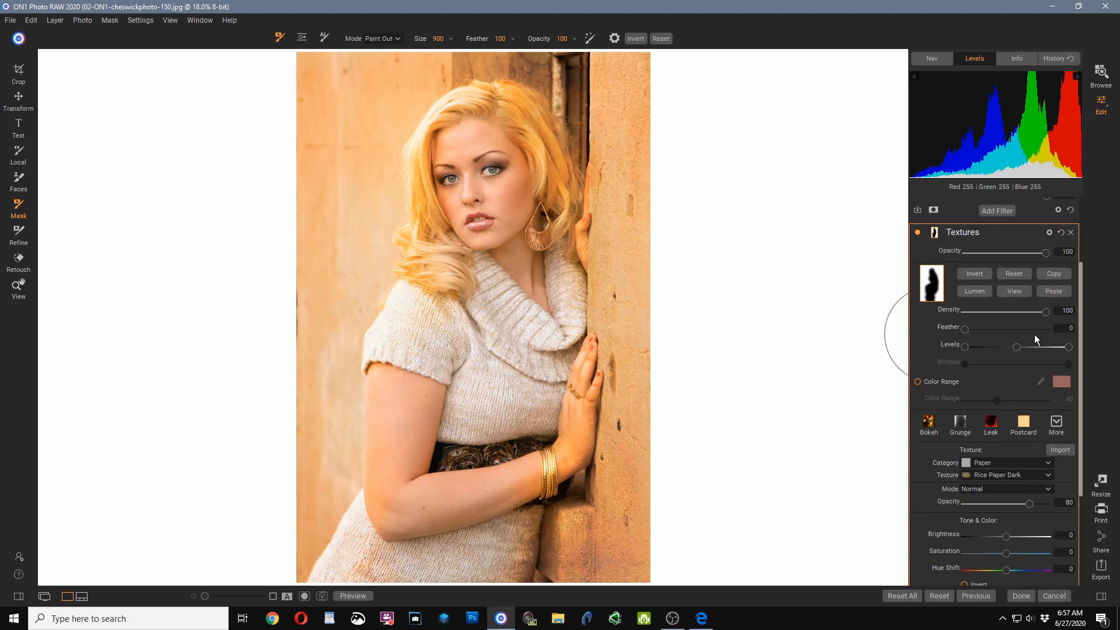
pyautogui.click(974, 276)
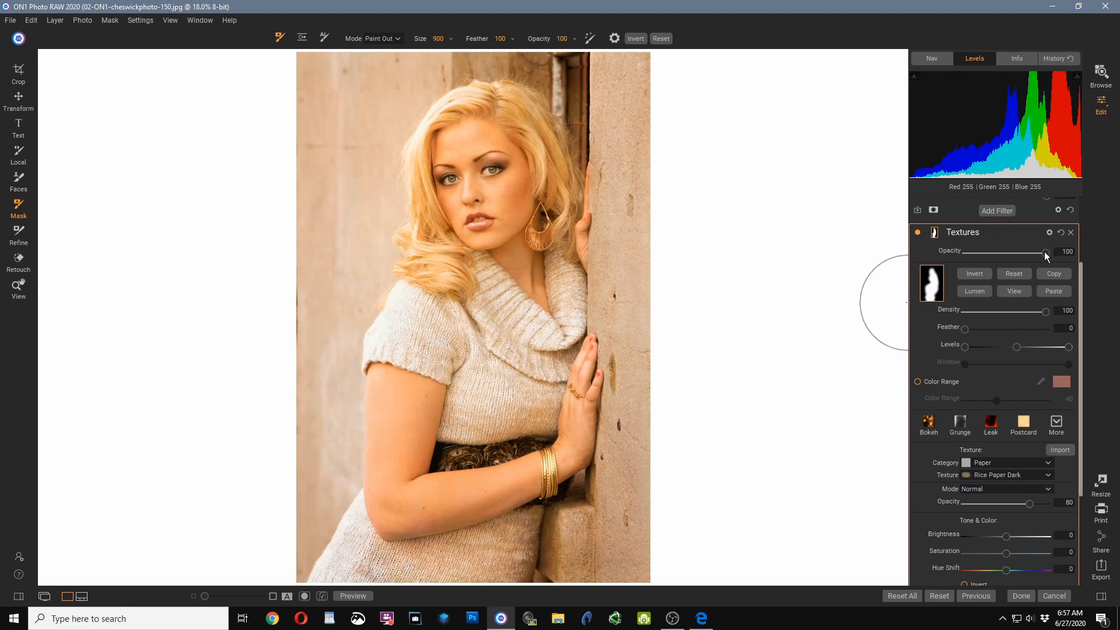
pyautogui.moveTo(1042, 252); pyautogui.dragTo(1012, 257)
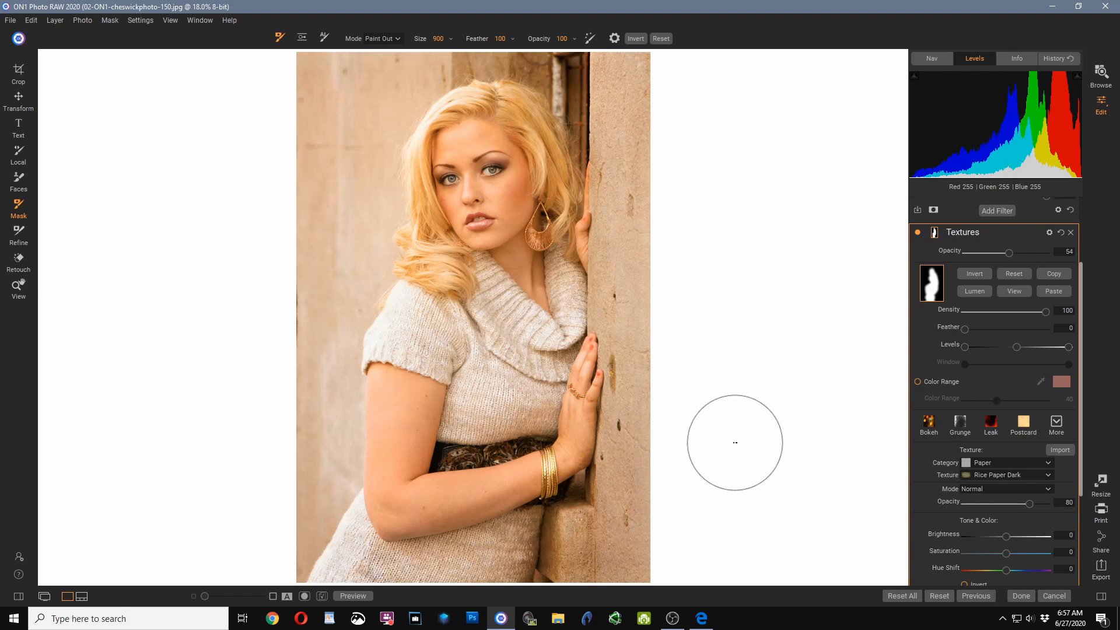
# Finish editing the portrait and browse the folder's photos as a grid of thumbnails down to the parrot and interior photos
pyautogui.click(1020, 595)
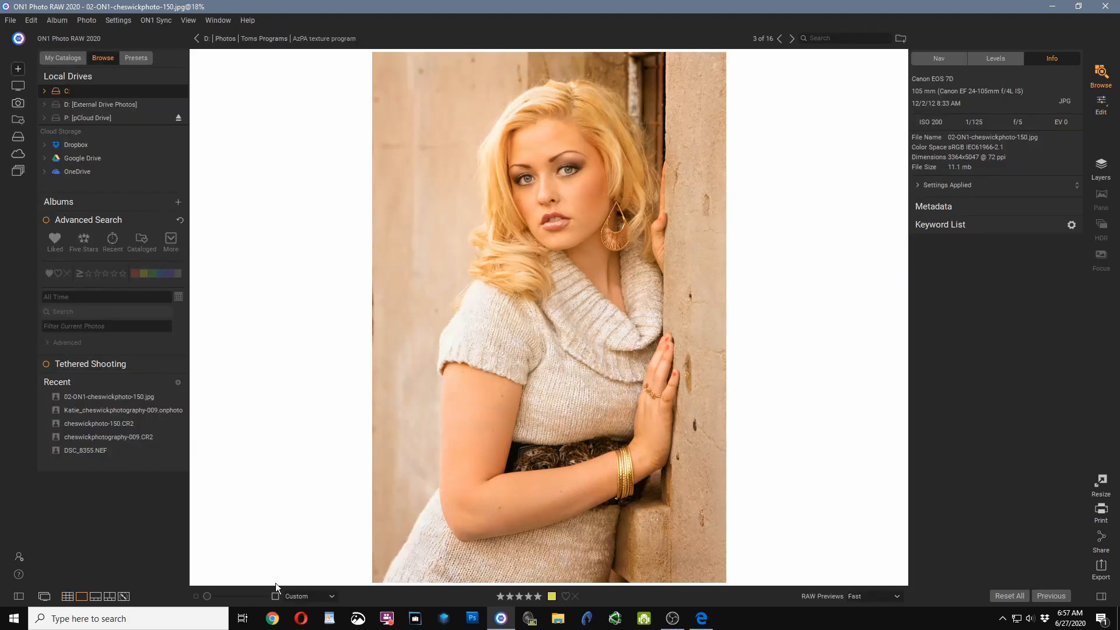
pyautogui.click(68, 597)
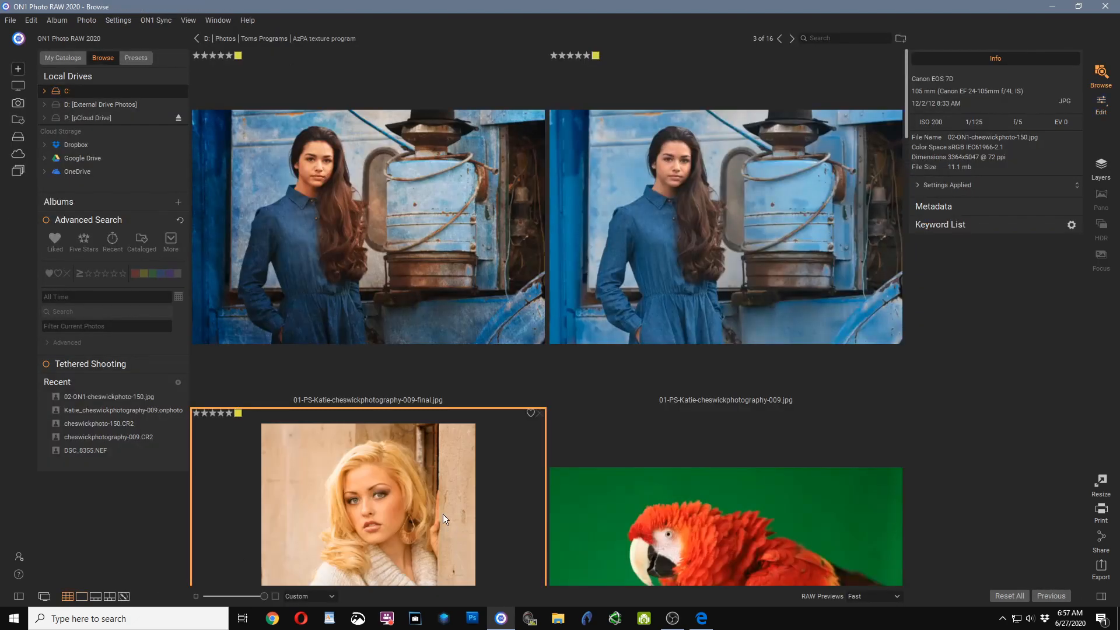
pyautogui.scroll(-5, 442, 515)
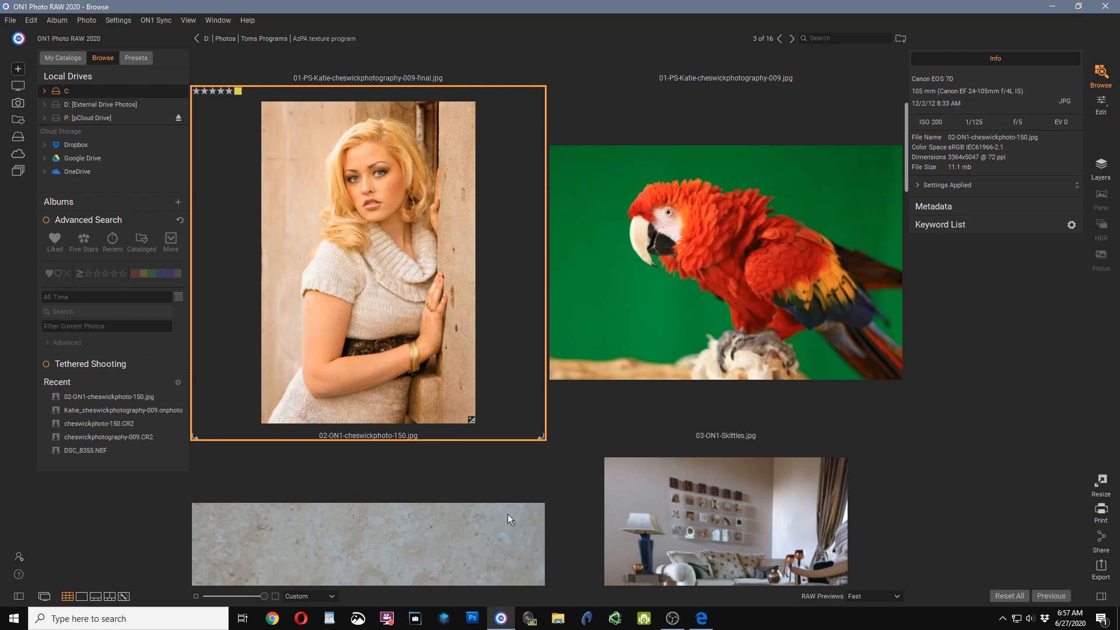
pyautogui.scroll(-1, 510, 515)
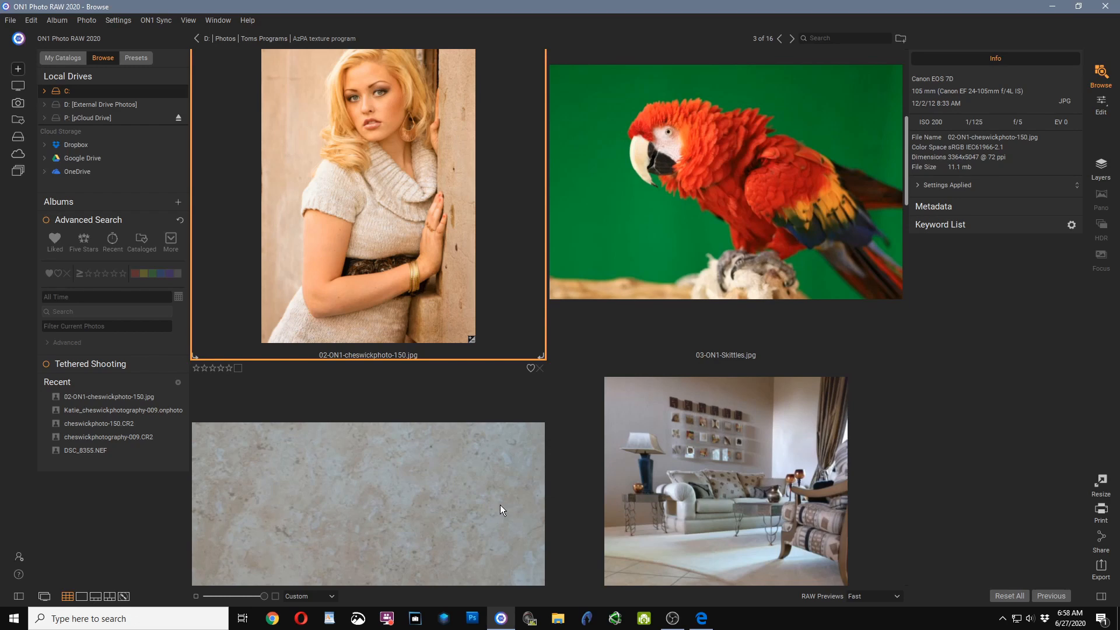
# Open the parrot photo 03-ON1-Skittles.jpg from the folder for layered editing
pyautogui.scroll(-1, 500, 505)
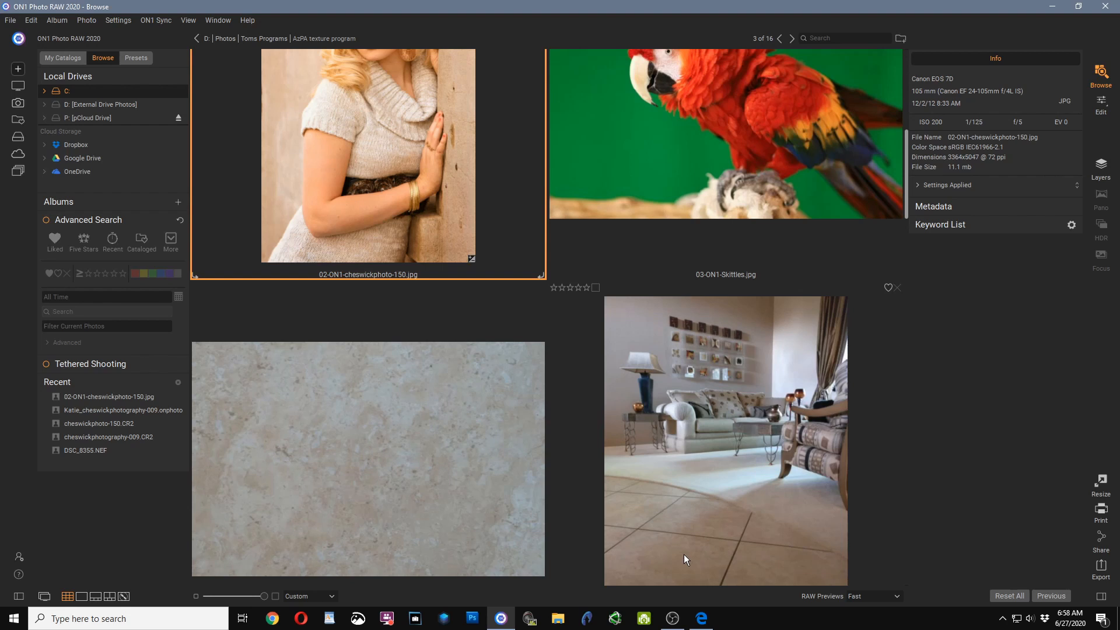
pyautogui.click(688, 527)
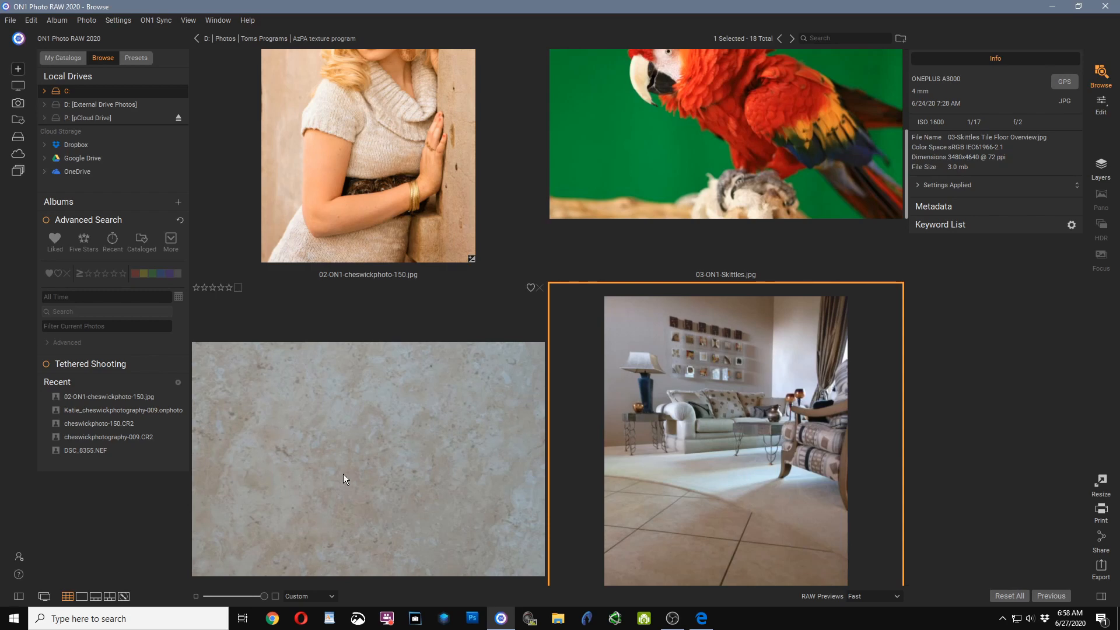
pyautogui.scroll(1, 514, 421)
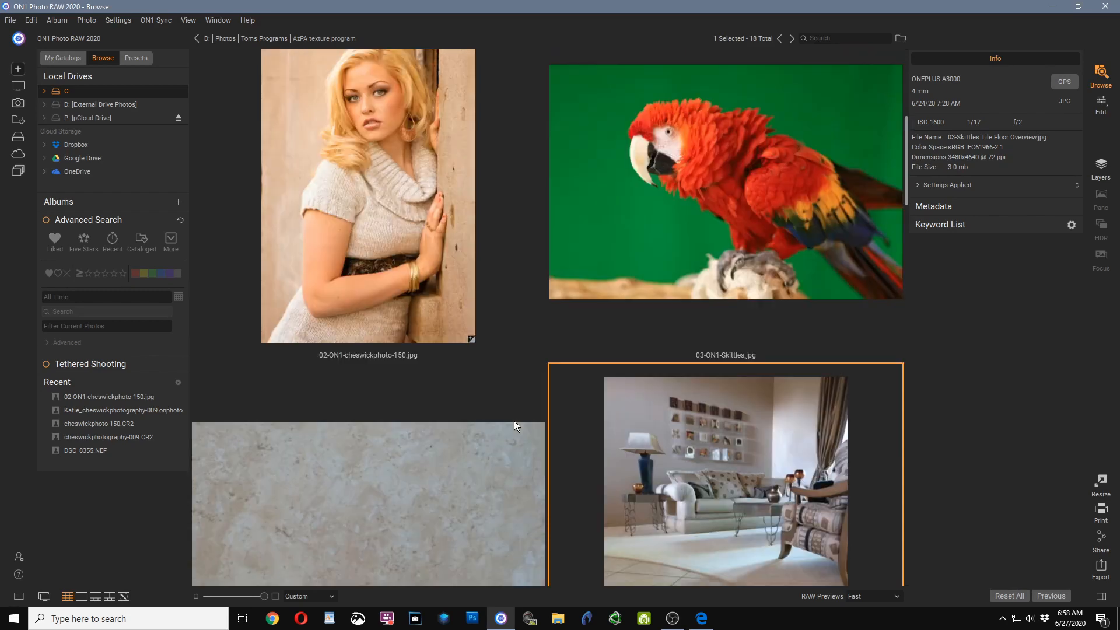
pyautogui.click(623, 243)
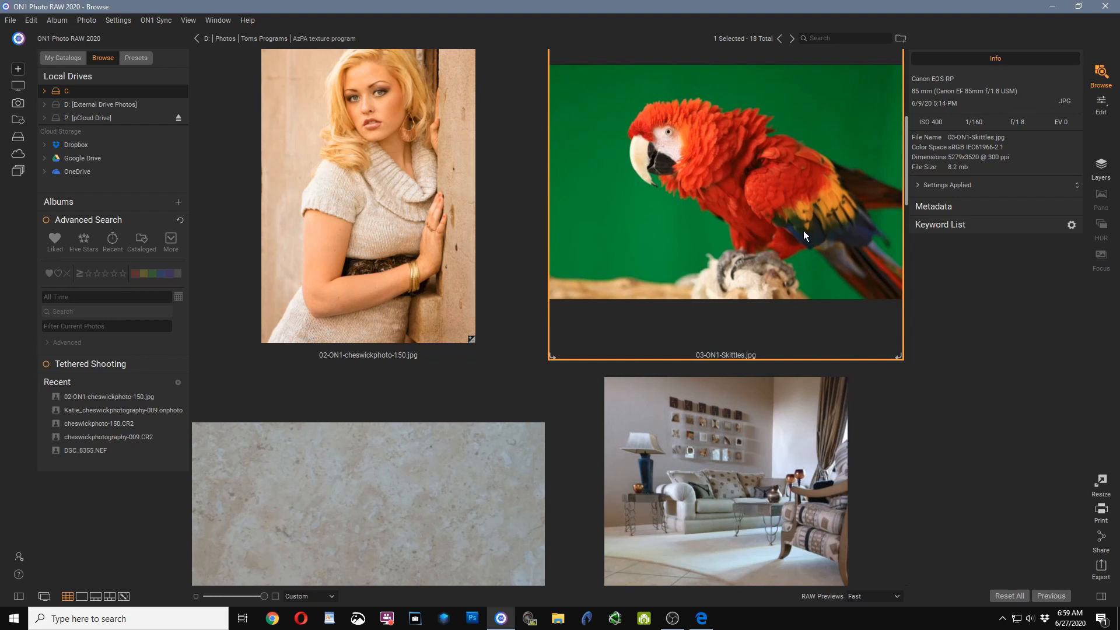
pyautogui.click(1101, 166)
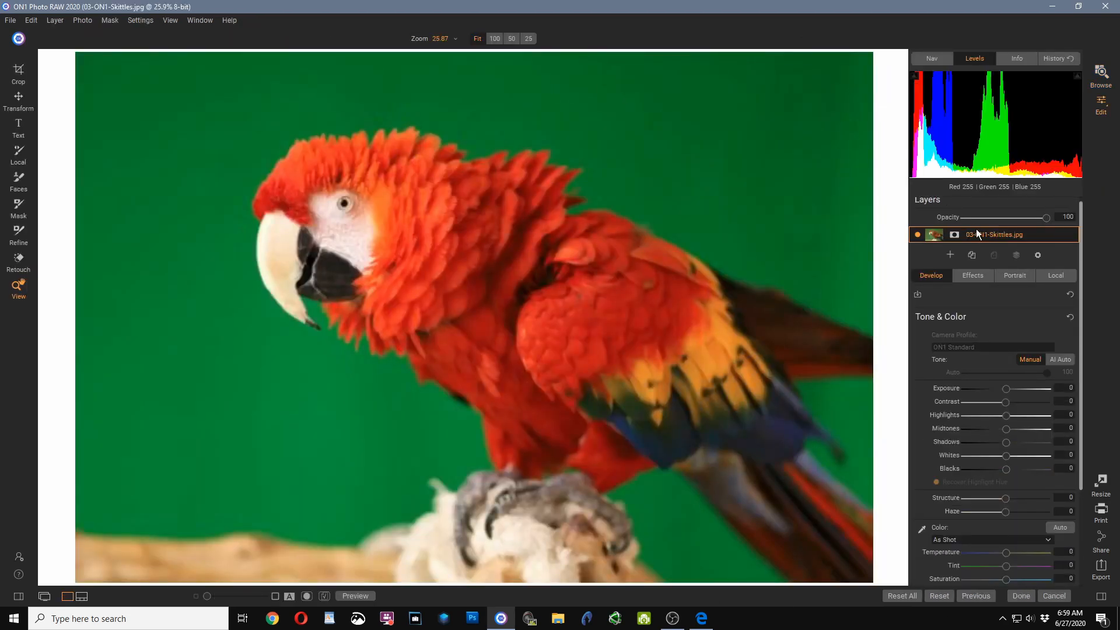
# Add 03-ON1-Texture.jpg as a new layer above the parrot photo
pyautogui.click(950, 255)
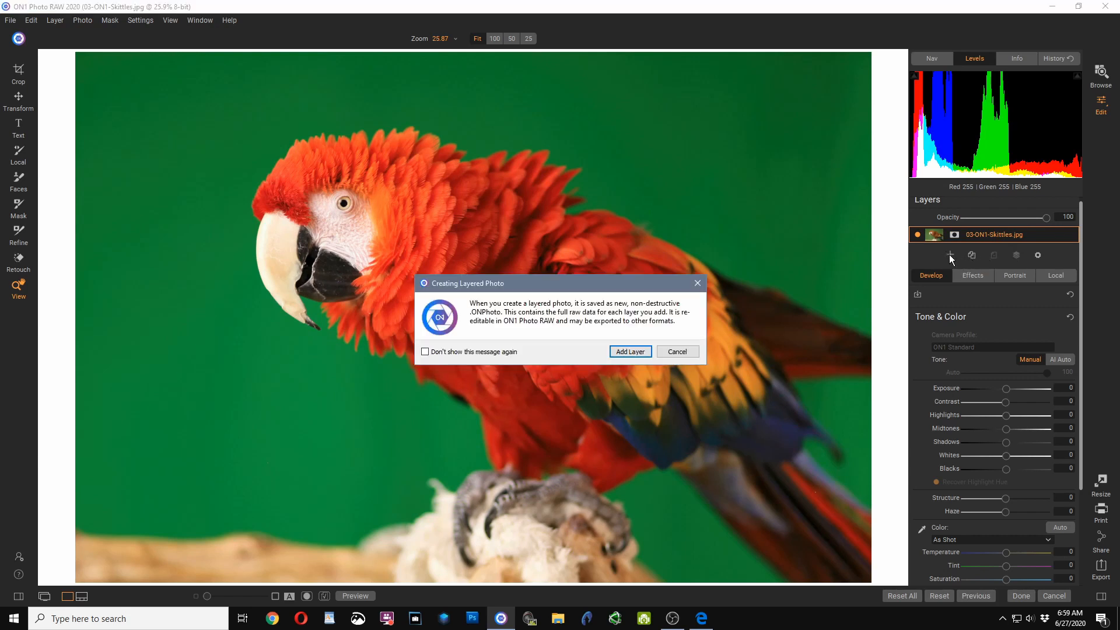
pyautogui.click(633, 352)
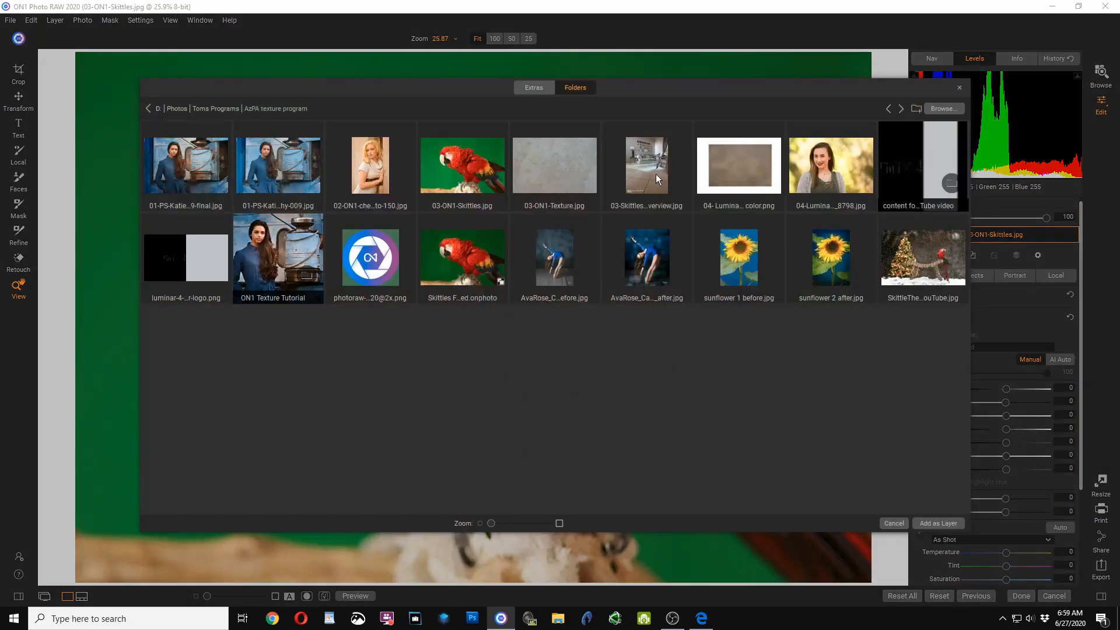
pyautogui.doubleClick(559, 168)
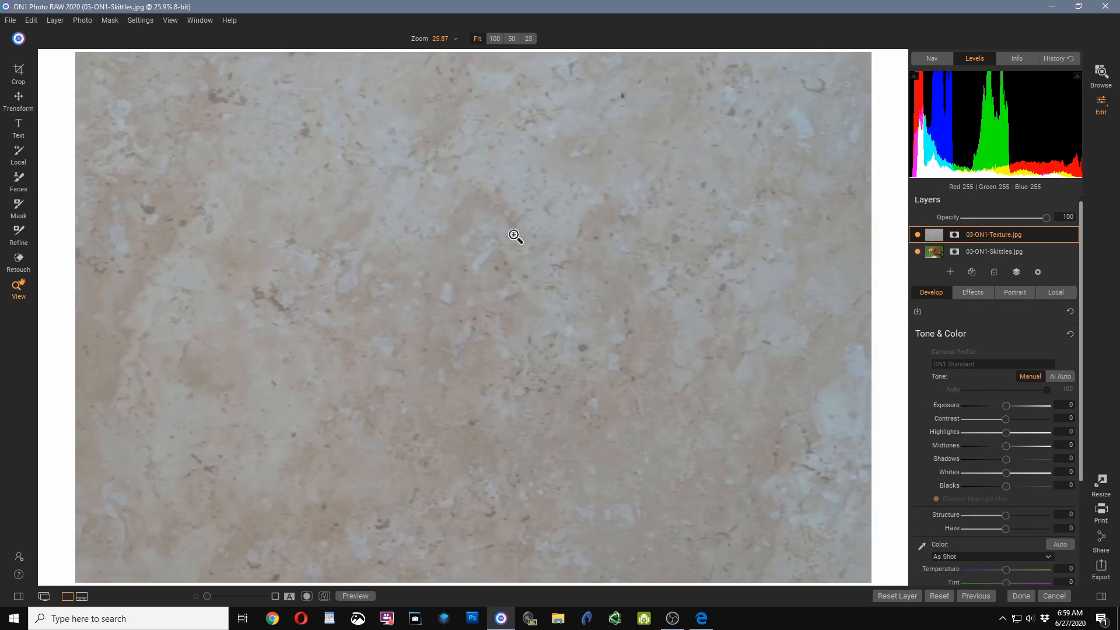
# Scale the texture layer to fit the canvas and set its blending mode to Soft Light
pyautogui.click(19, 104)
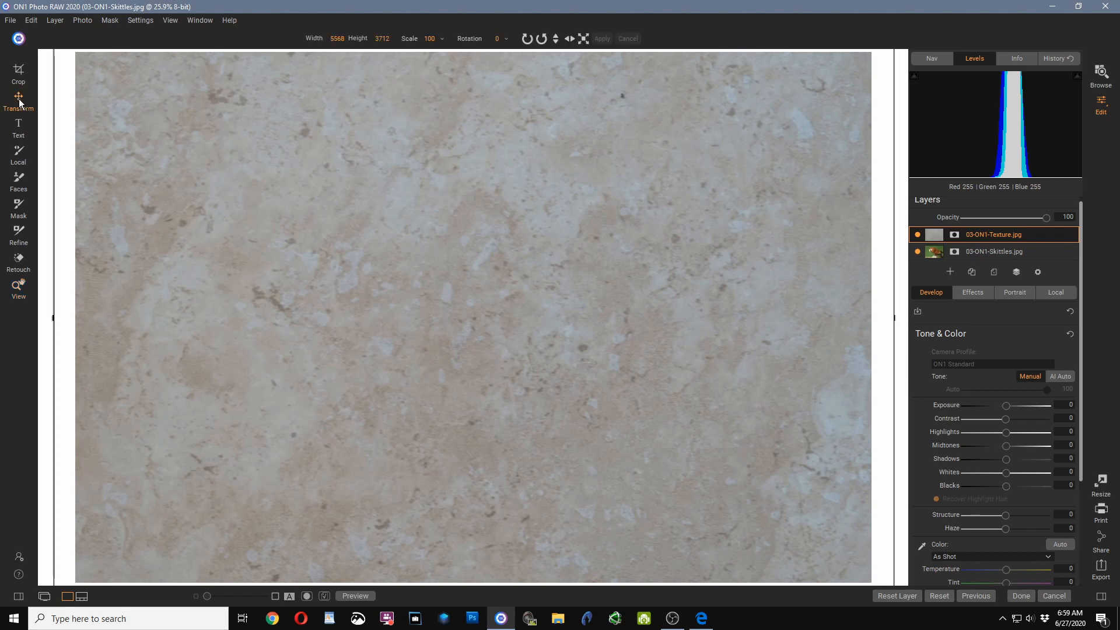
pyautogui.click(583, 38)
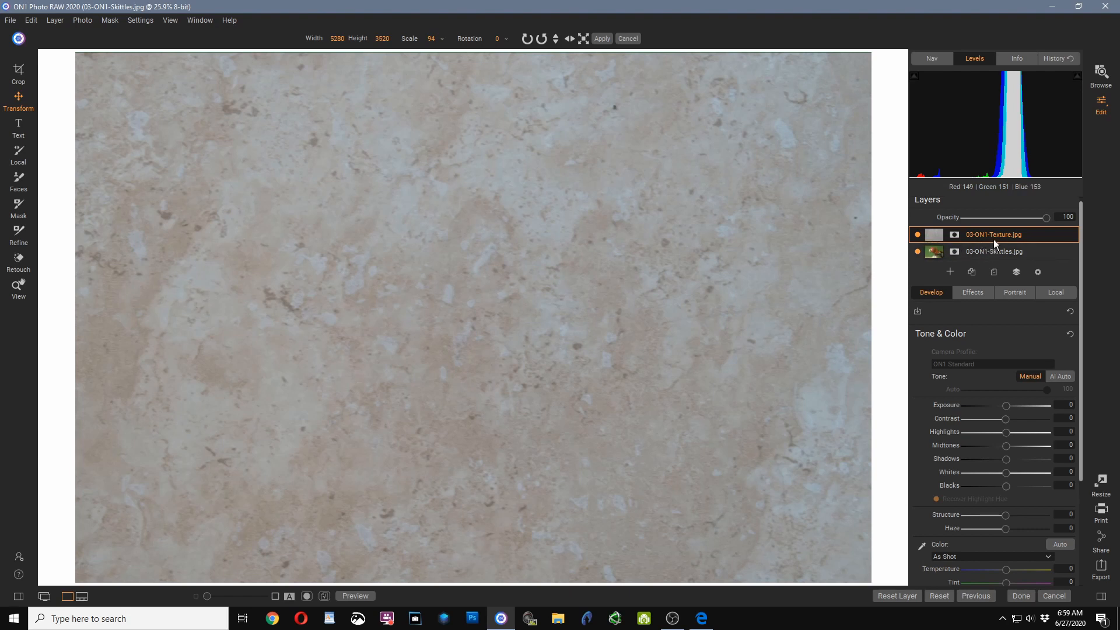
pyautogui.click(1038, 272)
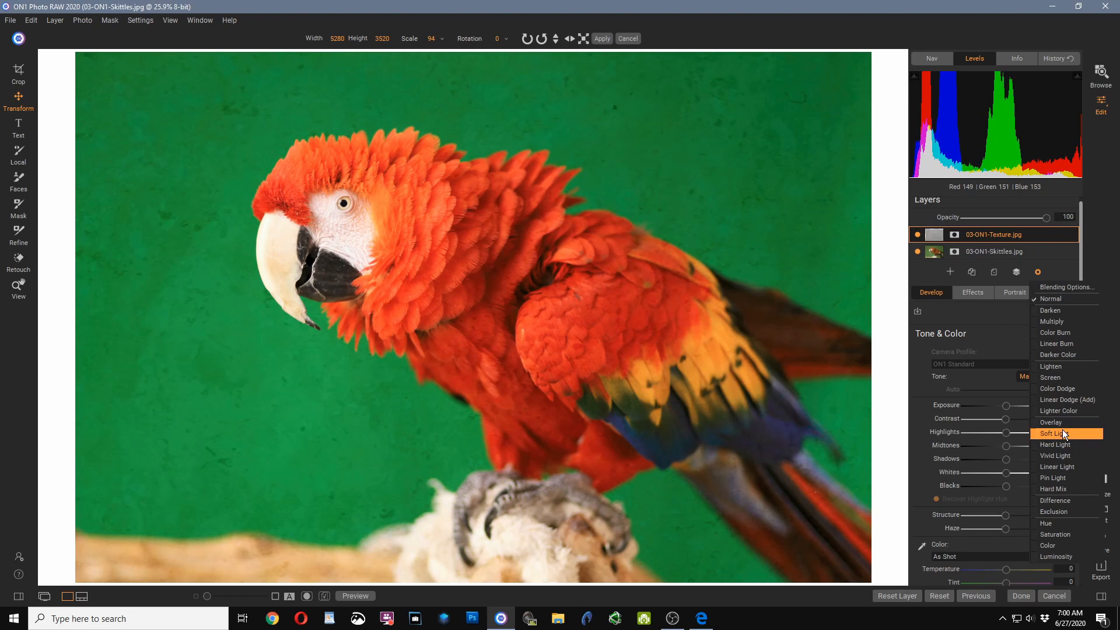
pyautogui.click(1062, 434)
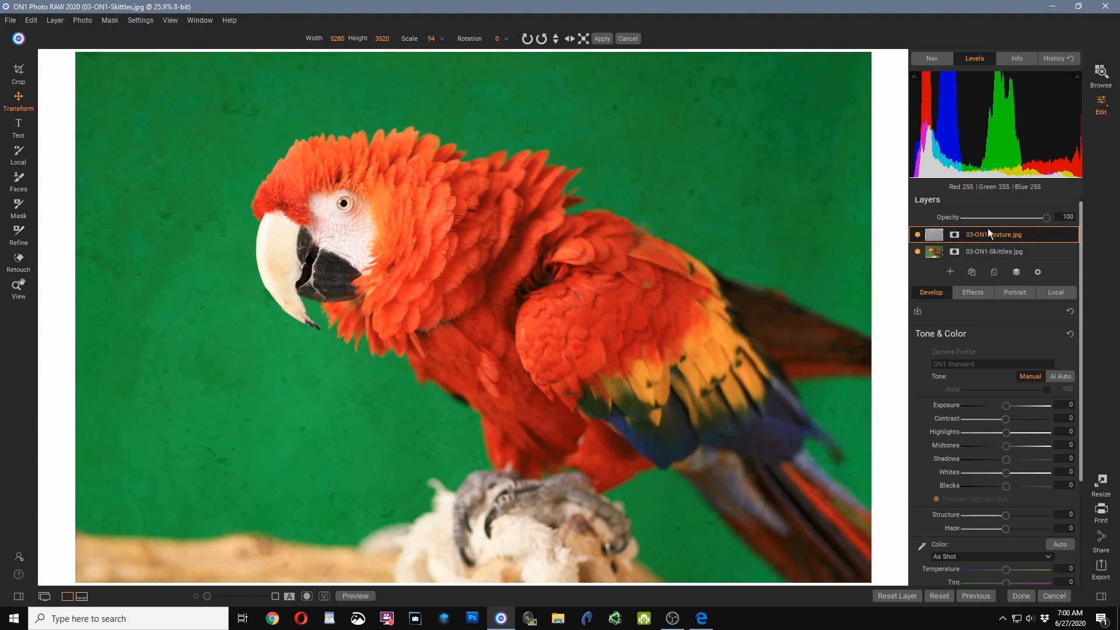
# Add a Blur filter to the texture layer and set the filter's opacity to 62
pyautogui.click(975, 293)
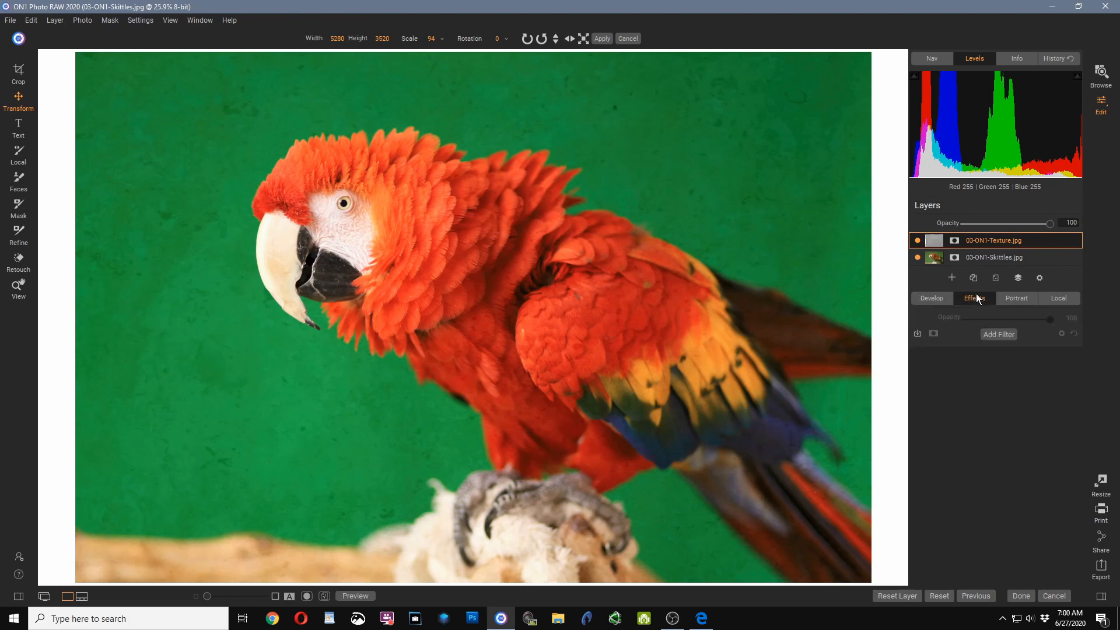
pyautogui.click(995, 335)
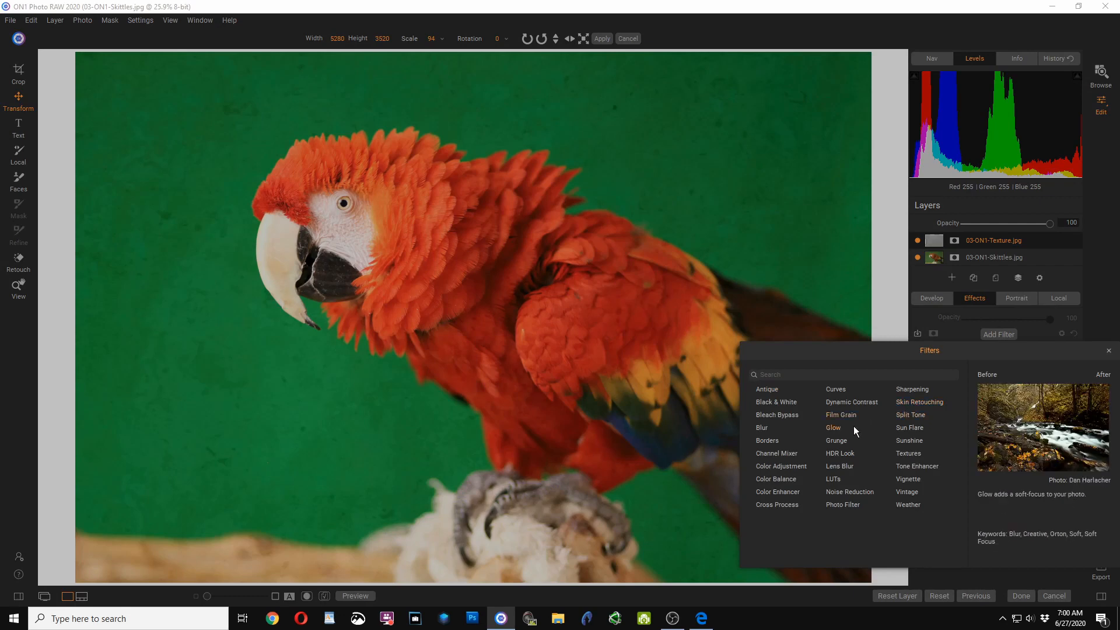
pyautogui.click(763, 428)
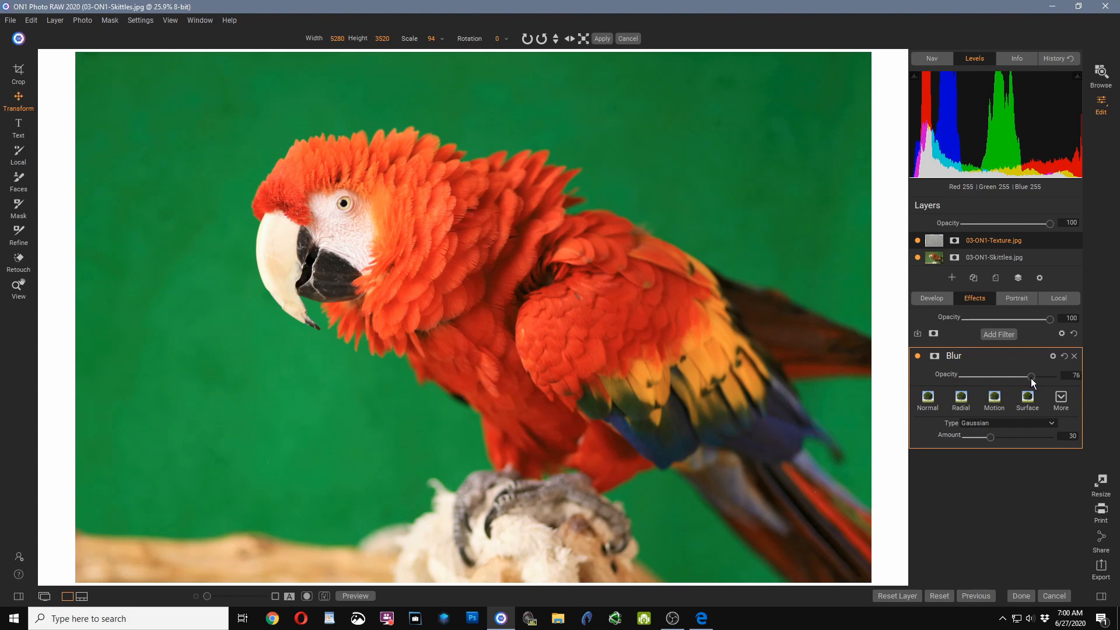
pyautogui.moveTo(1034, 378); pyautogui.dragTo(1018, 382)
# Paint the texture off the parrot on the texture layer's mask and set the layer's blending mode to Multiply
pyautogui.click(953, 241)
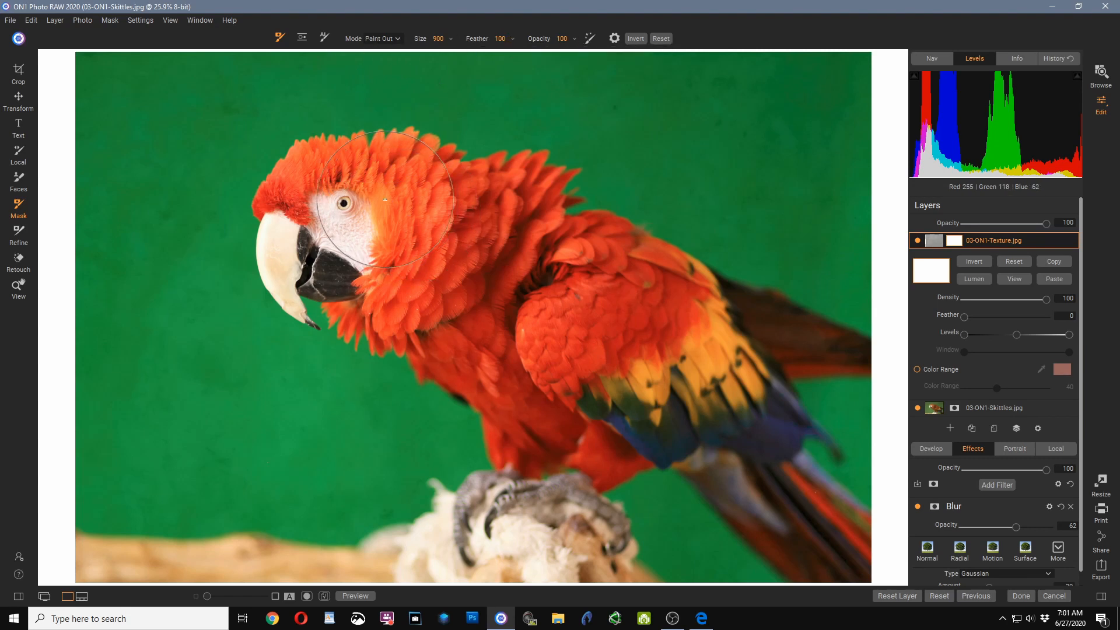
pyautogui.moveTo(376, 221)
pyautogui.mouseDown()
pyautogui.moveTo(334, 204)
pyautogui.moveTo(326, 236)
pyautogui.moveTo(364, 224)
pyautogui.moveTo(447, 280)
pyautogui.moveTo(490, 279)
pyautogui.moveTo(470, 243)
pyautogui.moveTo(506, 249)
pyautogui.moveTo(633, 334)
pyautogui.moveTo(710, 348)
pyautogui.moveTo(705, 364)
pyautogui.moveTo(681, 367)
pyautogui.moveTo(730, 414)
pyautogui.moveTo(779, 490)
pyautogui.moveTo(572, 408)
pyautogui.moveTo(555, 418)
pyautogui.moveTo(549, 463)
pyautogui.moveTo(529, 484)
pyautogui.moveTo(545, 483)
pyautogui.moveTo(523, 366)
pyautogui.moveTo(472, 325)
pyautogui.moveTo(448, 284)
pyautogui.moveTo(392, 255)
pyautogui.moveTo(337, 245)
pyautogui.moveTo(333, 270)
pyautogui.moveTo(325, 203)
pyautogui.moveTo(374, 189)
pyautogui.moveTo(465, 230)
pyautogui.moveTo(507, 220)
pyautogui.moveTo(512, 250)
pyautogui.moveTo(542, 271)
pyautogui.moveTo(631, 293)
pyautogui.moveTo(697, 353)
pyautogui.moveTo(740, 355)
pyautogui.moveTo(705, 372)
pyautogui.moveTo(705, 427)
pyautogui.moveTo(565, 370)
pyautogui.moveTo(454, 290)
pyautogui.mouseUp()
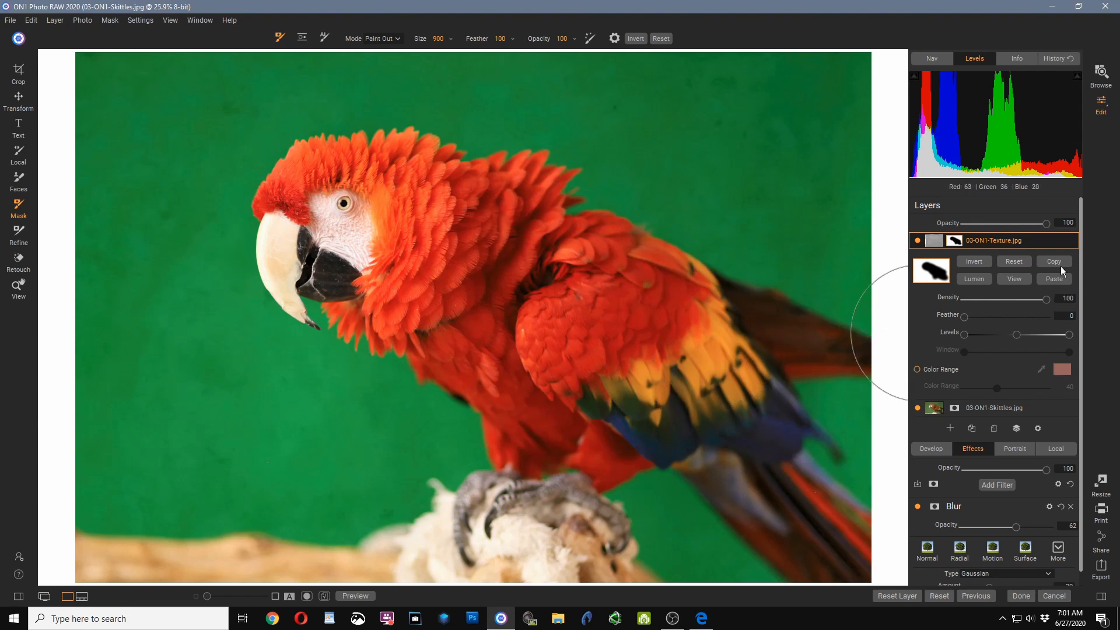
pyautogui.click(1012, 239)
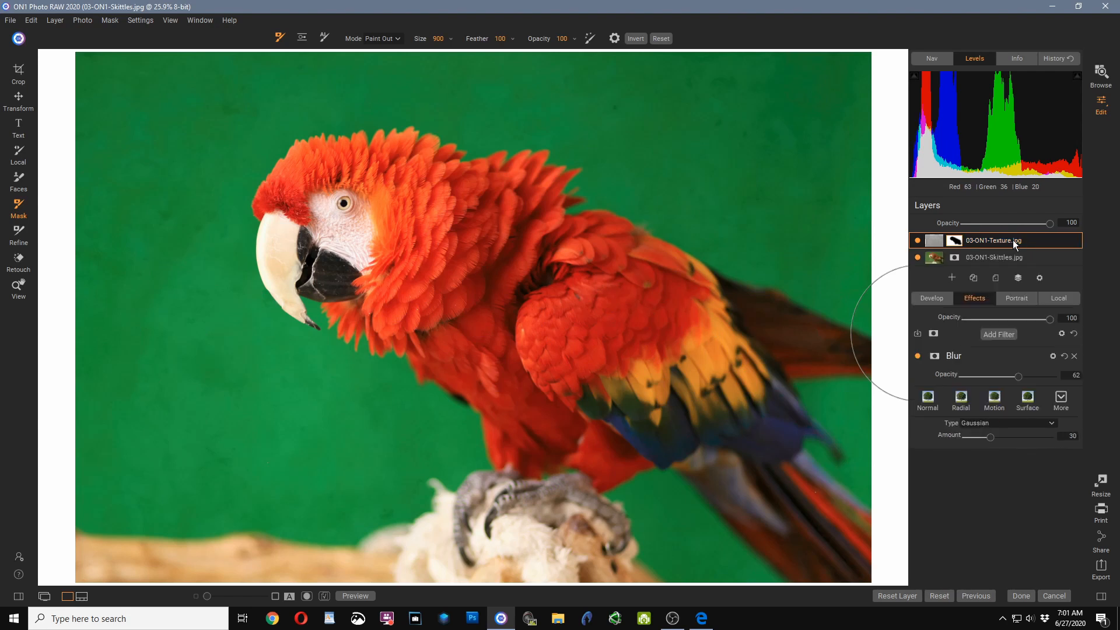
pyautogui.click(1040, 278)
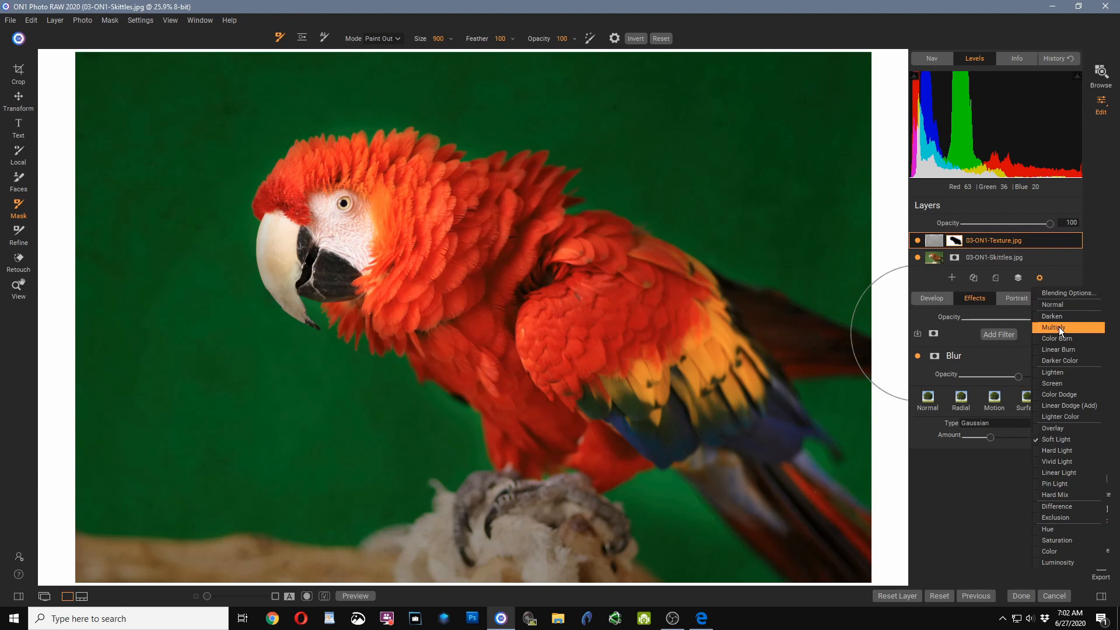
pyautogui.click(1059, 327)
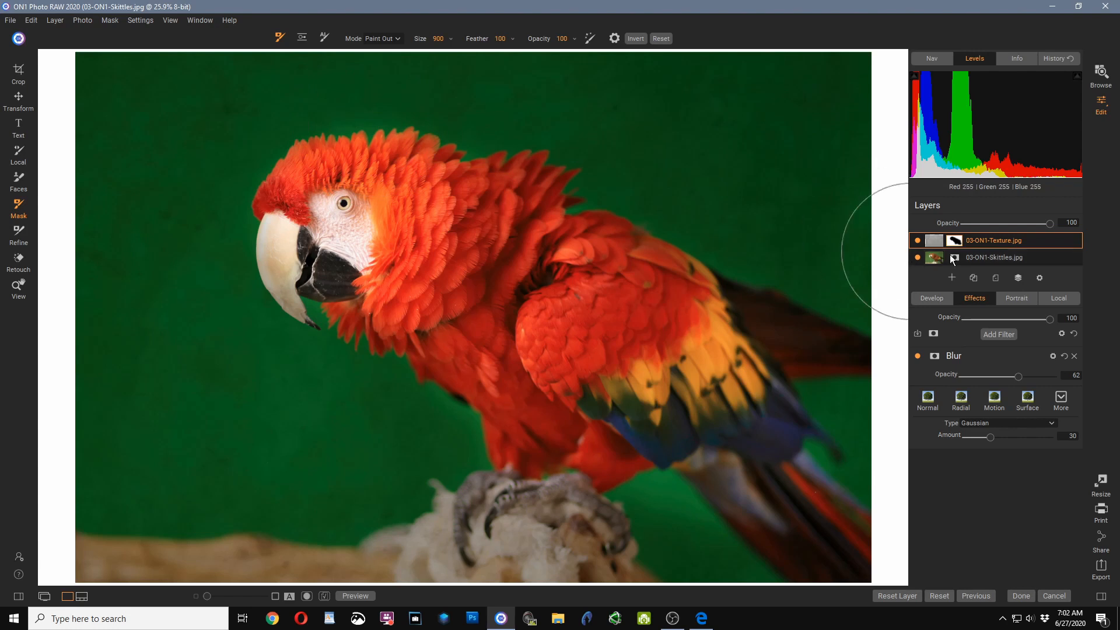
# Paint the texture back in along the parrot's edges on the layer mask and finish editing the photo
pyautogui.click(954, 240)
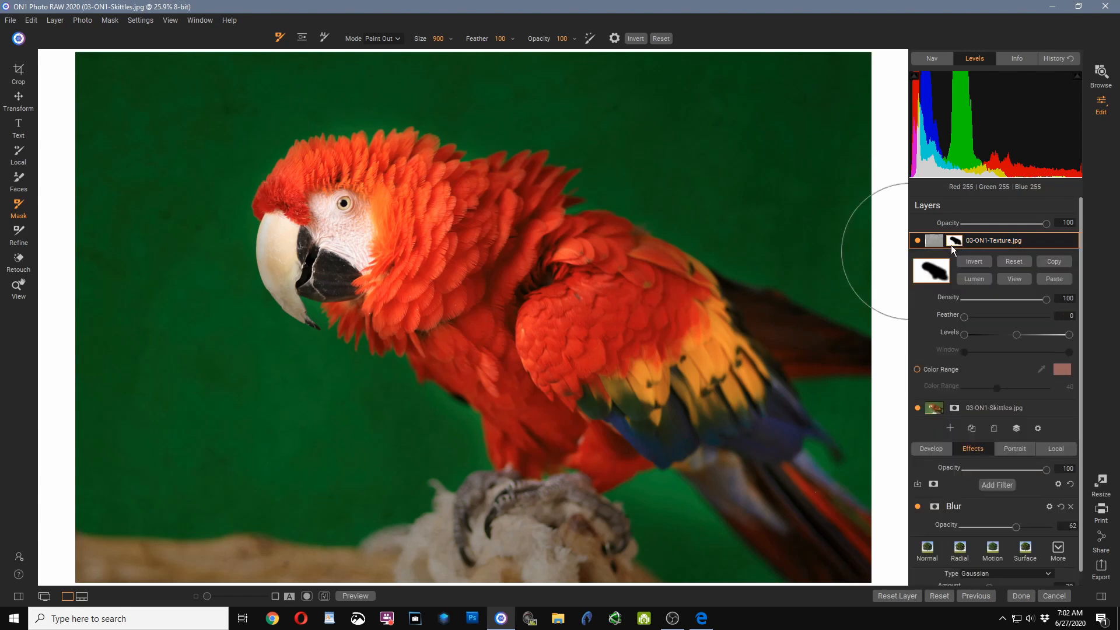
pyautogui.click(380, 39)
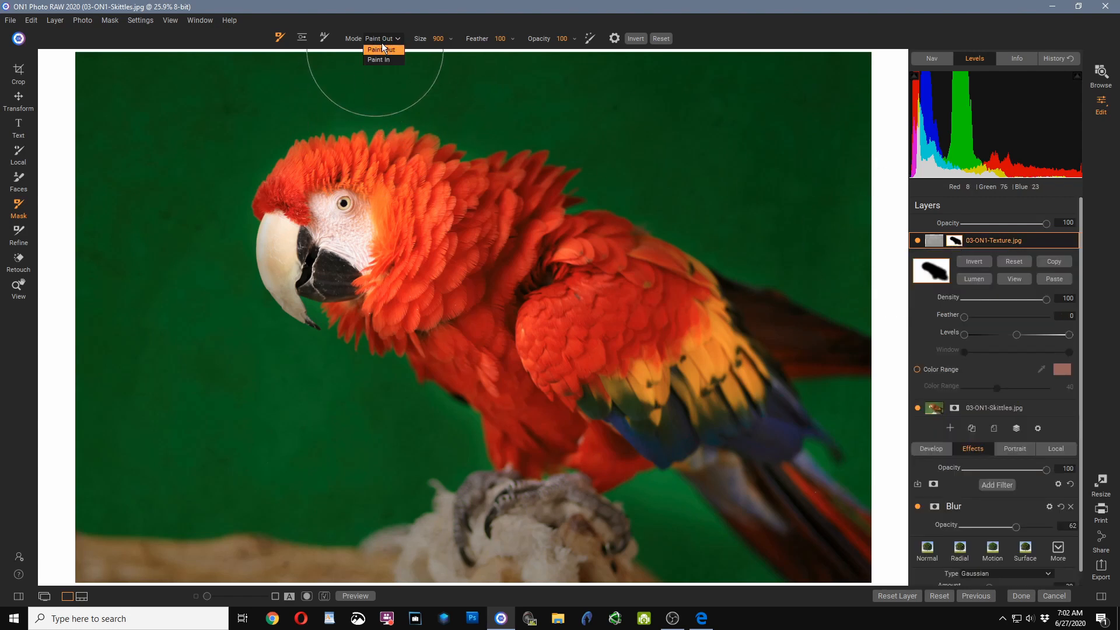
pyautogui.click(379, 52)
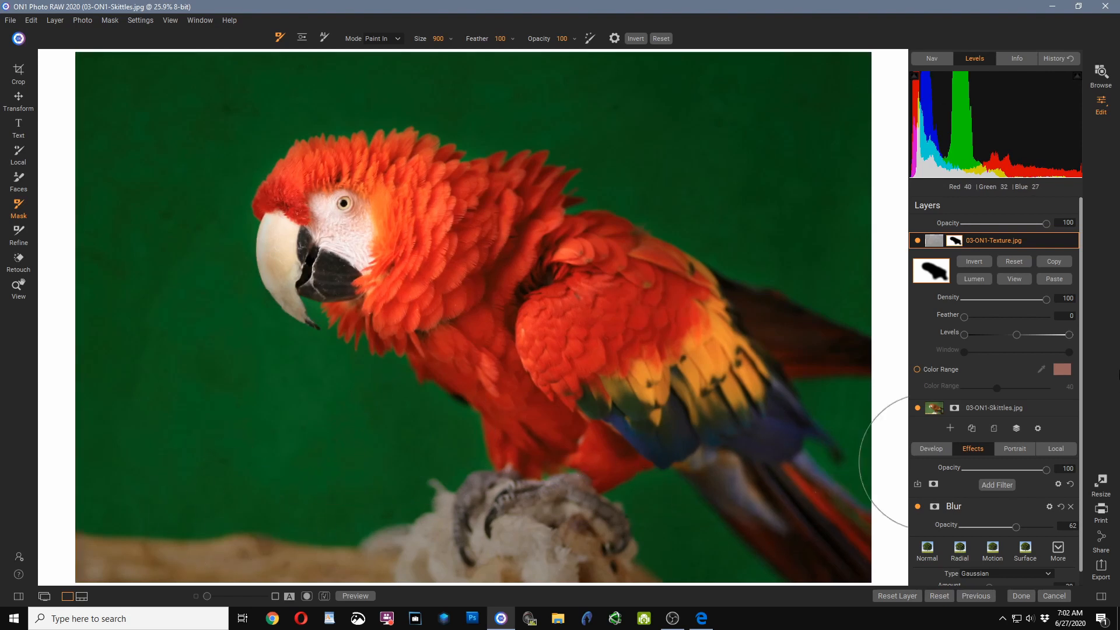
pyautogui.click(1025, 594)
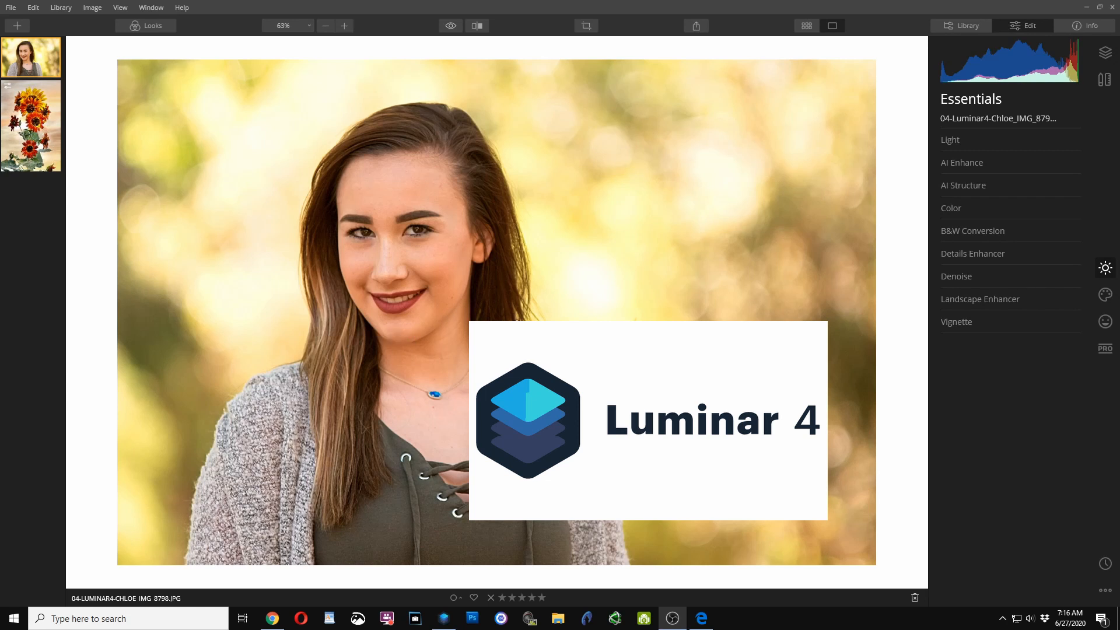
# In Luminar 4, apply the Haworth texture to the portrait with Texture Overlay and set its blend mode to Soft Light
pyautogui.click(1106, 298)
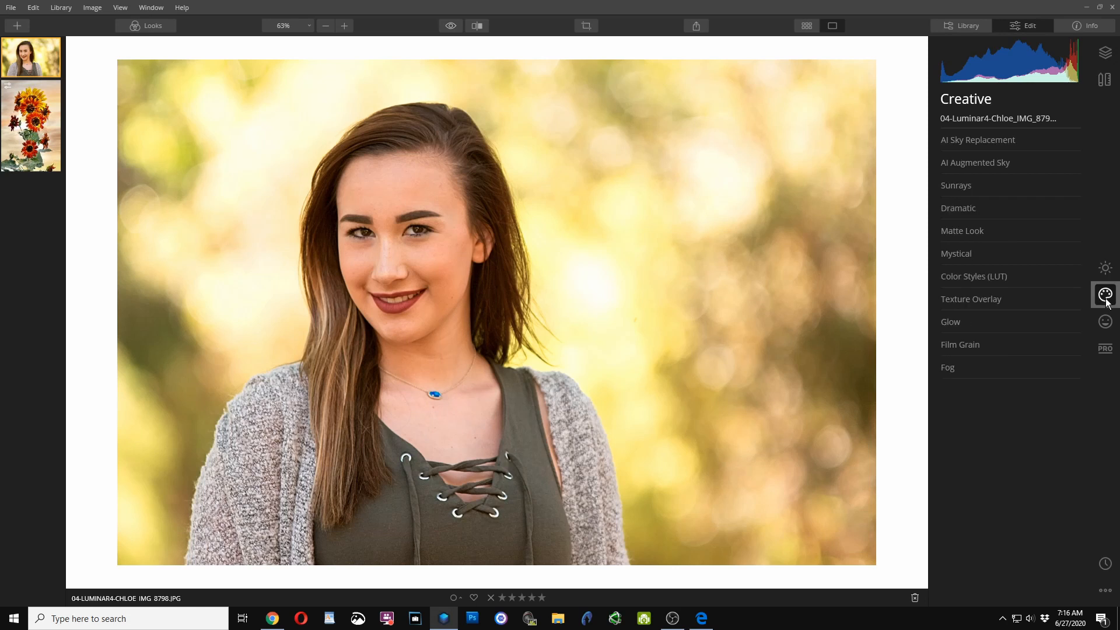
pyautogui.click(985, 298)
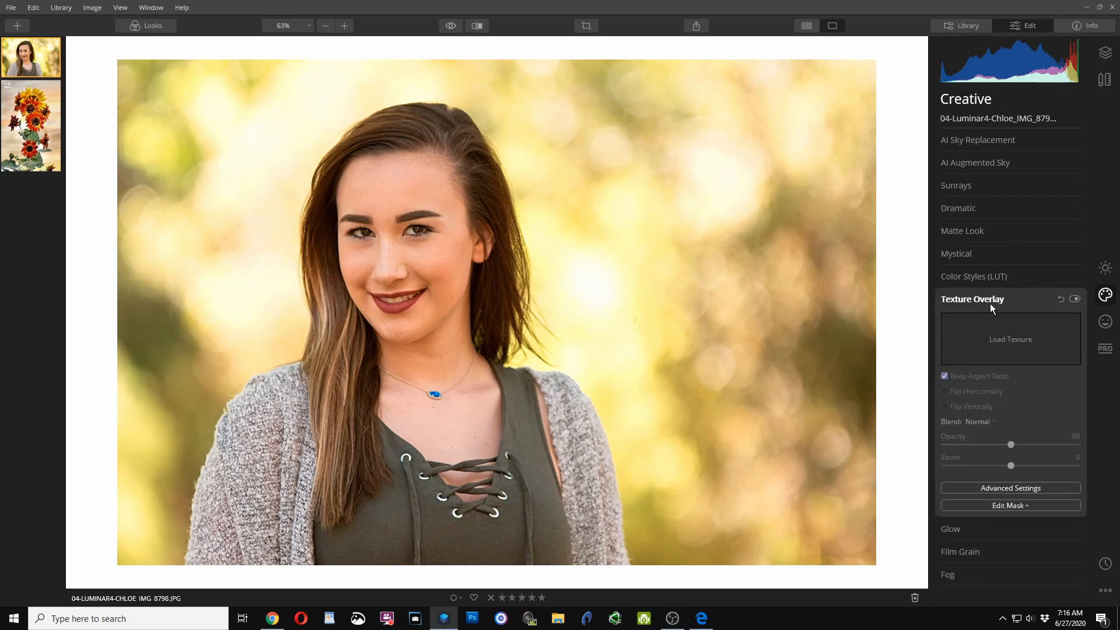
pyautogui.click(1008, 339)
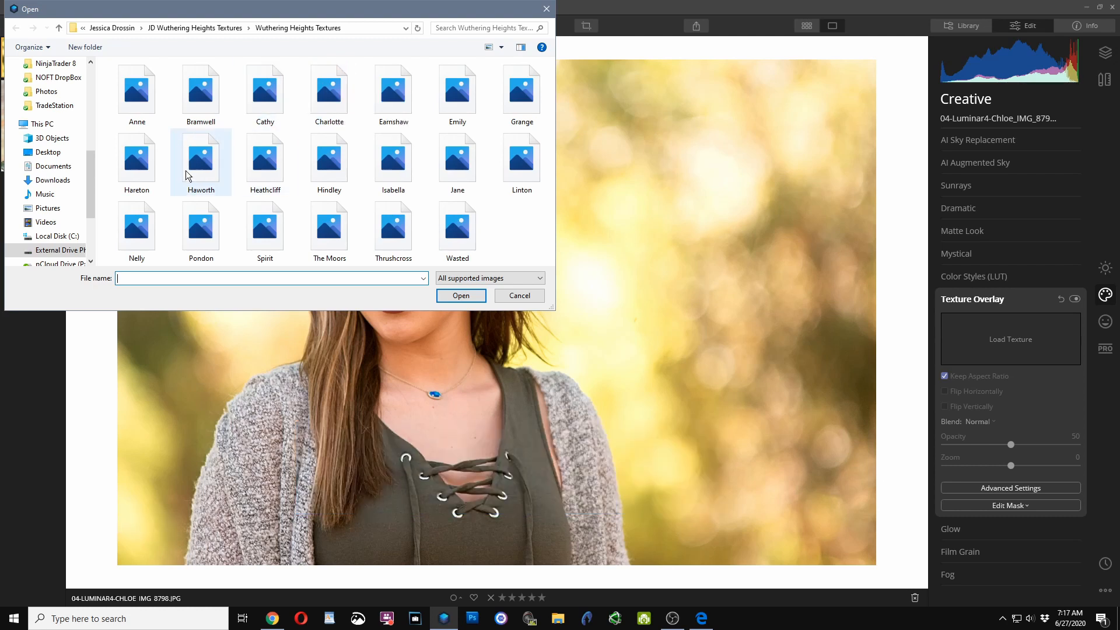
pyautogui.click(201, 173)
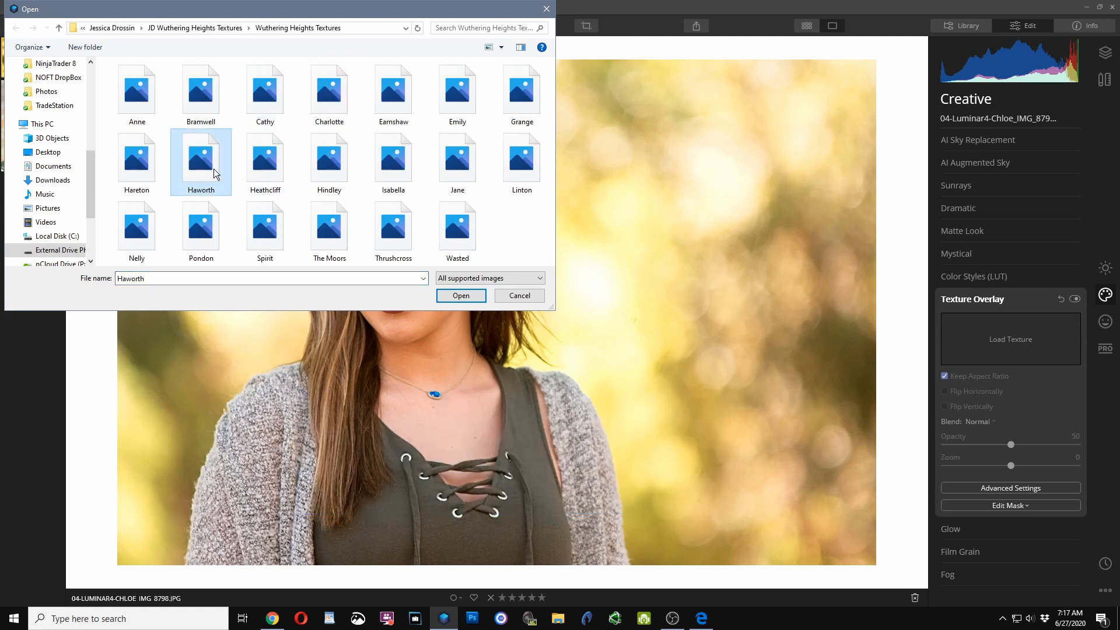
pyautogui.click(460, 295)
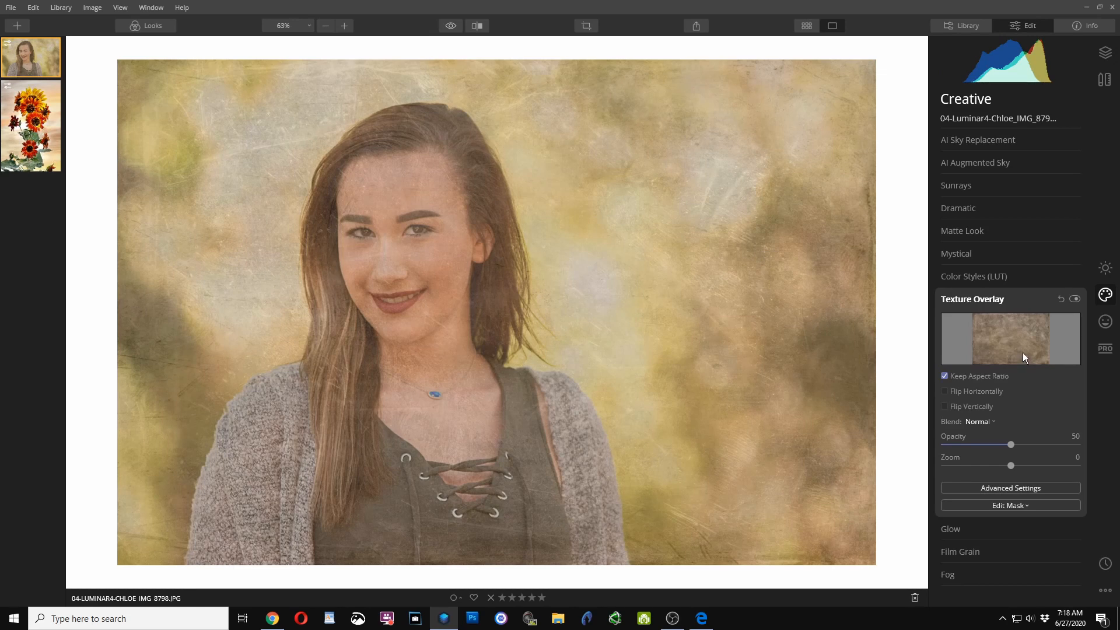
pyautogui.click(992, 423)
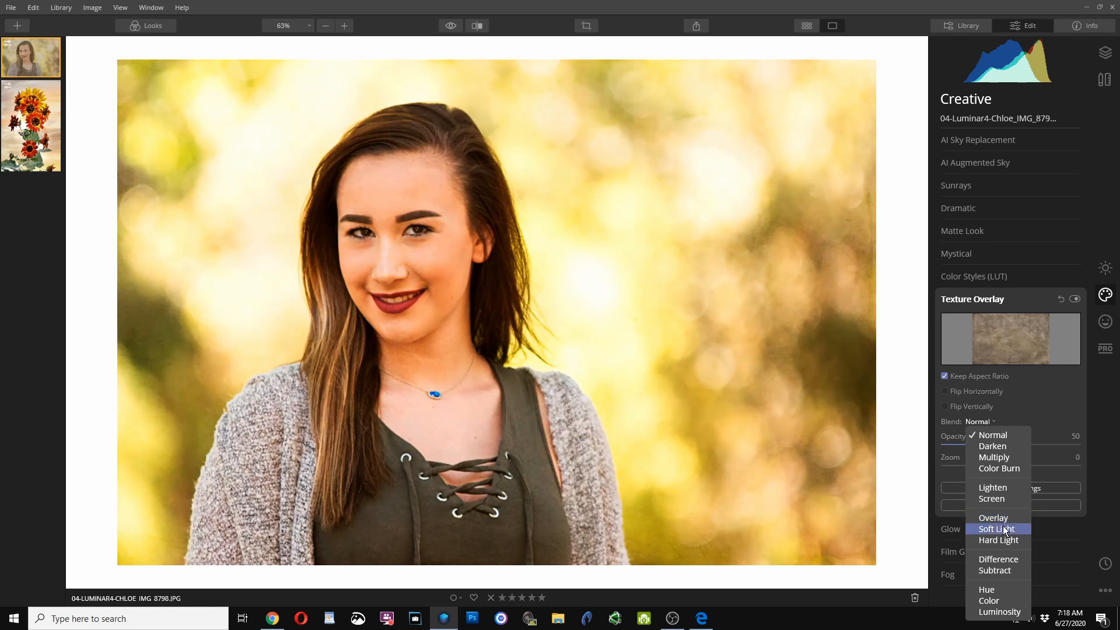
pyautogui.click(1002, 528)
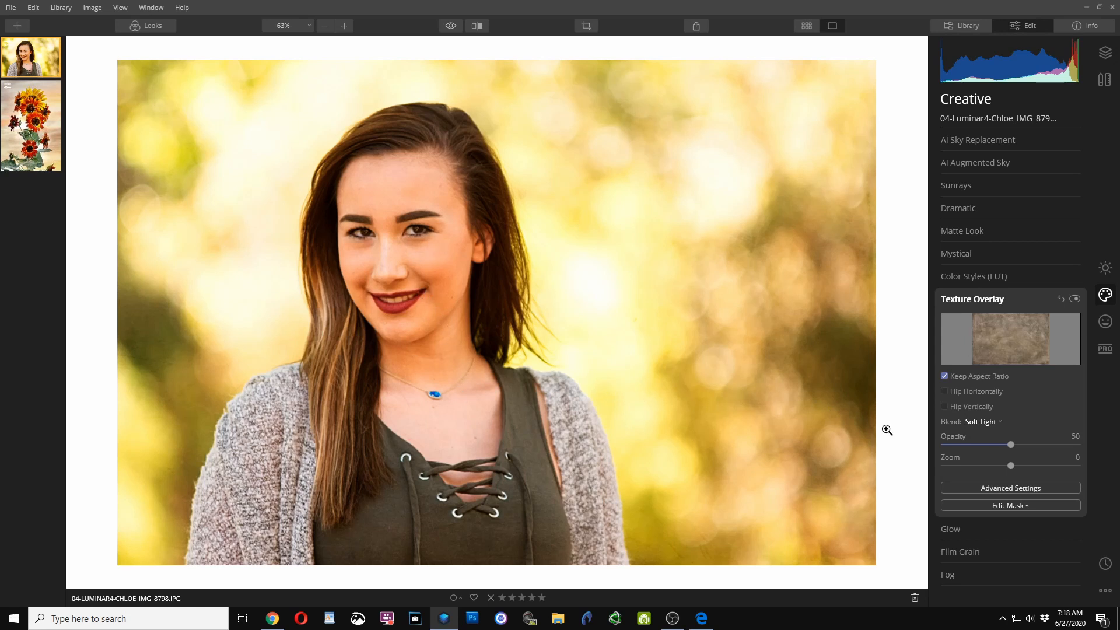
# Erase the texture from the woman on the Texture Overlay mask with a size 208 brush at 100% opacity, and compare before and after
pyautogui.click(1008, 506)
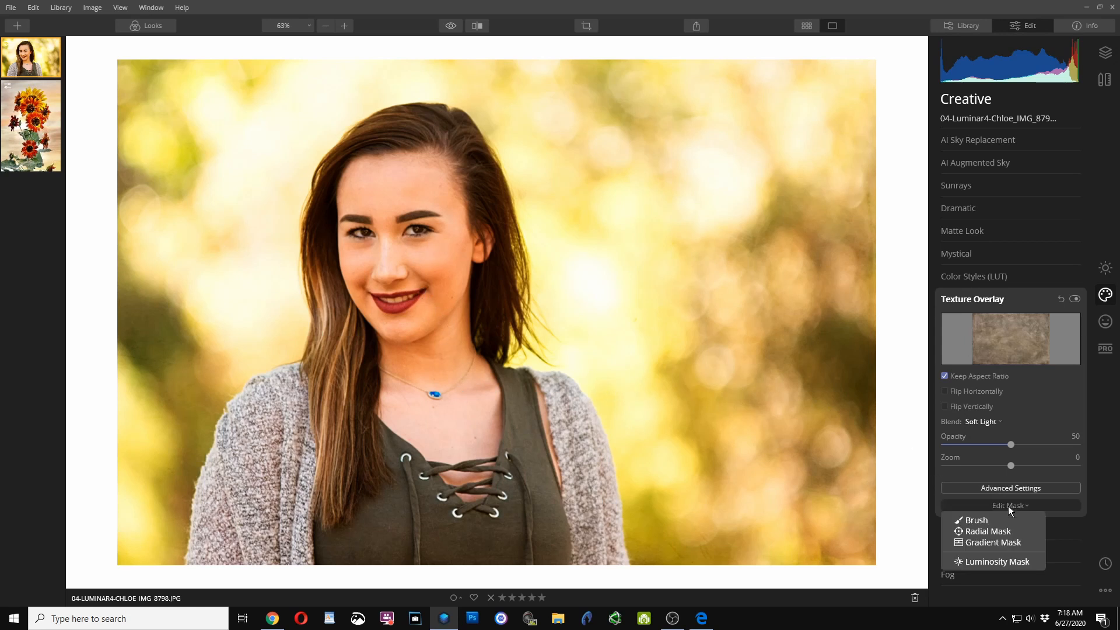
pyautogui.click(982, 520)
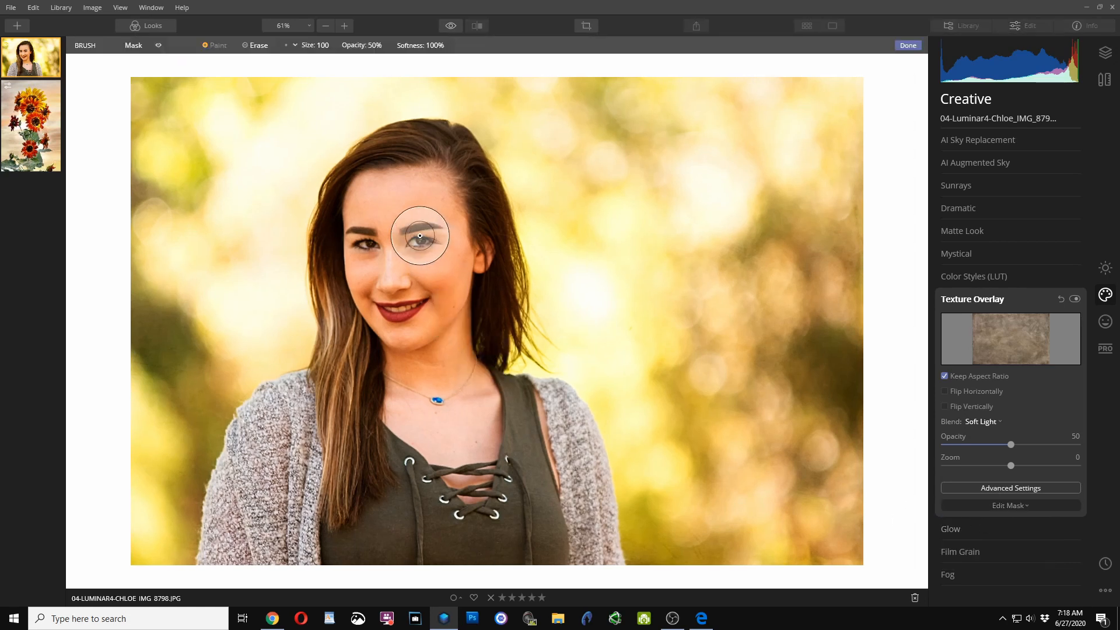
pyautogui.click(246, 45)
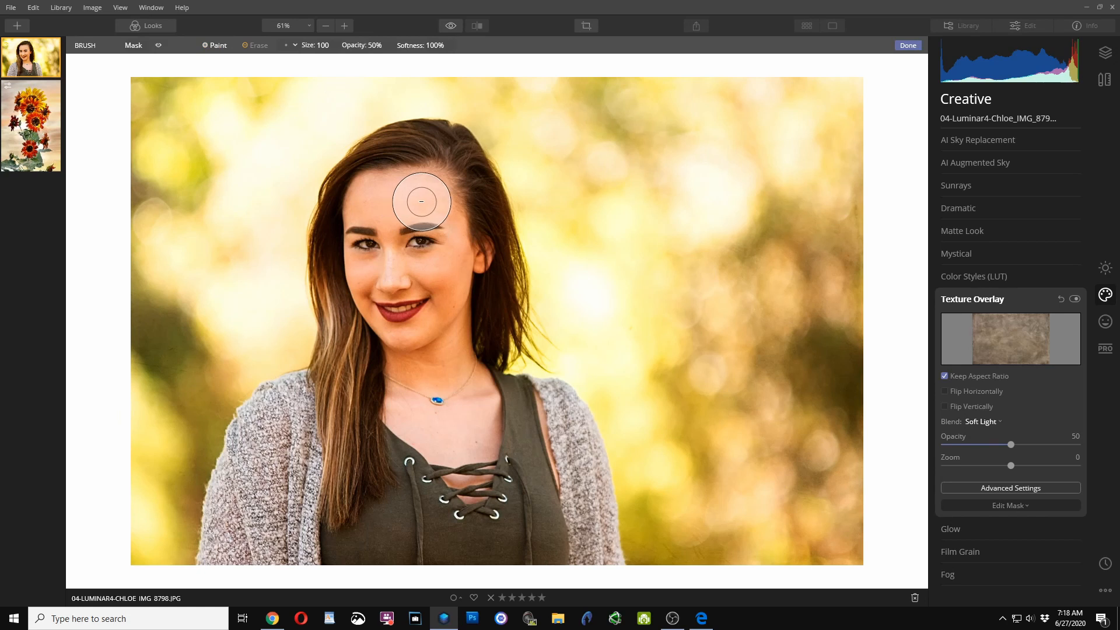
pyautogui.scroll(5, 415, 196)
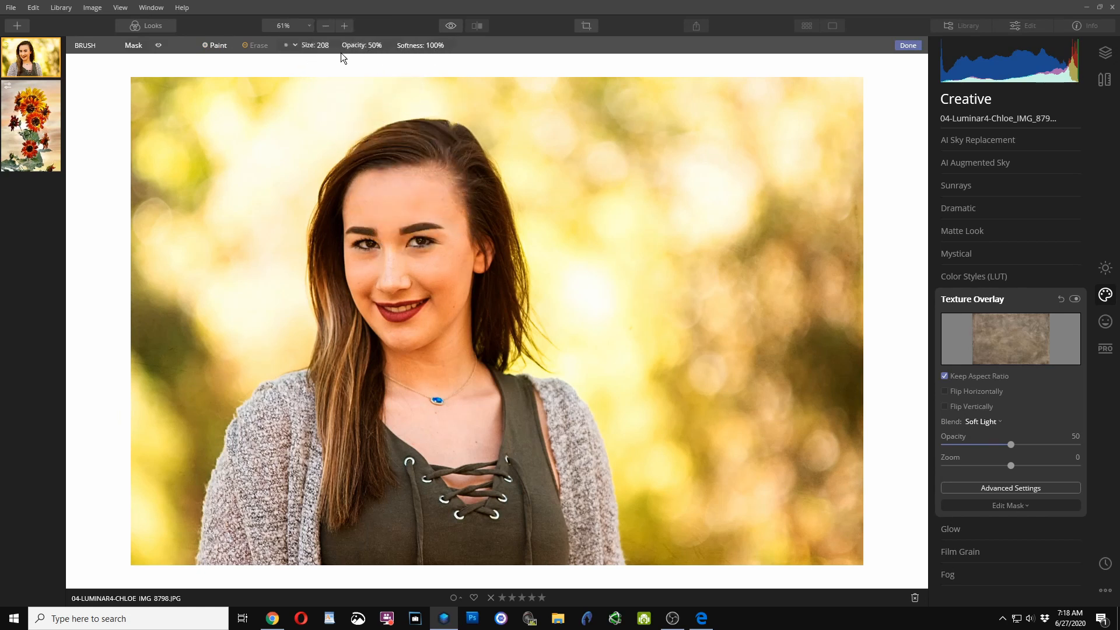
pyautogui.click(386, 45)
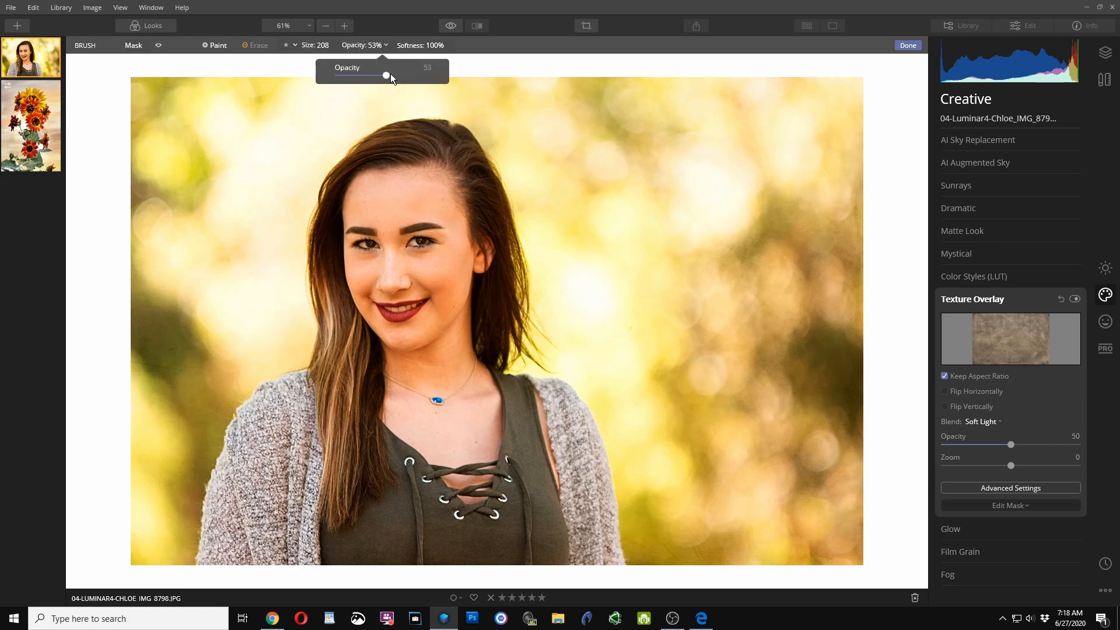
pyautogui.moveTo(391, 73); pyautogui.dragTo(454, 80)
pyautogui.moveTo(403, 181)
pyautogui.mouseDown()
pyautogui.moveTo(402, 242)
pyautogui.moveTo(425, 273)
pyautogui.moveTo(410, 342)
pyautogui.moveTo(455, 397)
pyautogui.moveTo(438, 436)
pyautogui.moveTo(480, 475)
pyautogui.moveTo(481, 513)
pyautogui.moveTo(386, 463)
pyautogui.moveTo(322, 504)
pyautogui.moveTo(320, 461)
pyautogui.moveTo(292, 519)
pyautogui.moveTo(314, 481)
pyautogui.moveTo(536, 526)
pyautogui.moveTo(533, 478)
pyautogui.moveTo(437, 421)
pyautogui.moveTo(418, 375)
pyautogui.moveTo(452, 262)
pyautogui.moveTo(421, 199)
pyautogui.moveTo(383, 215)
pyautogui.moveTo(377, 244)
pyautogui.moveTo(396, 292)
pyautogui.mouseUp()
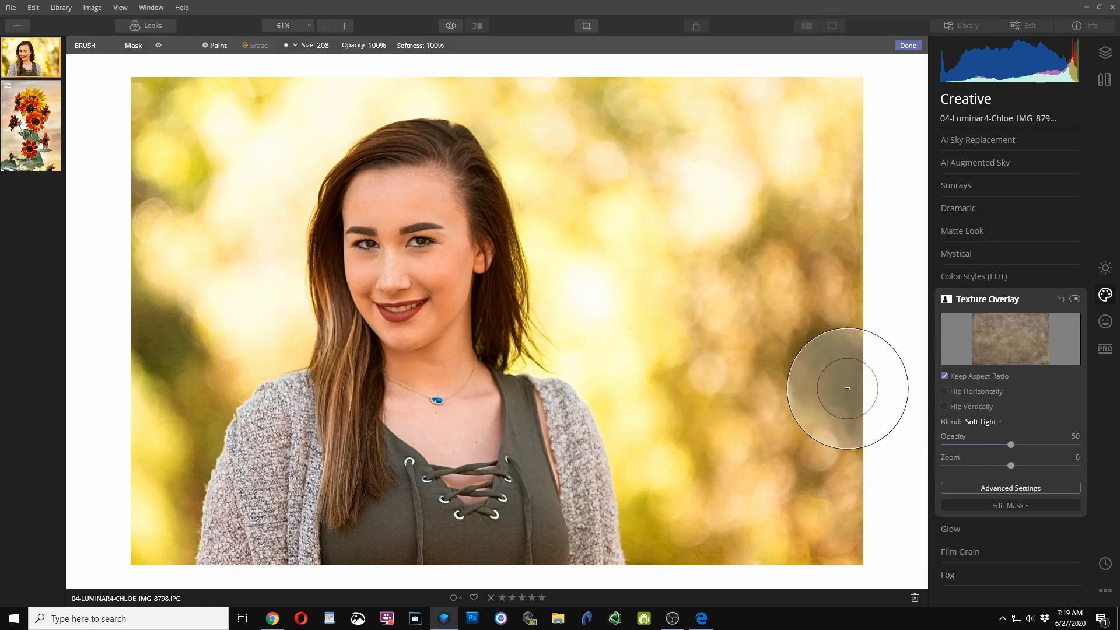
pyautogui.click(1073, 298)
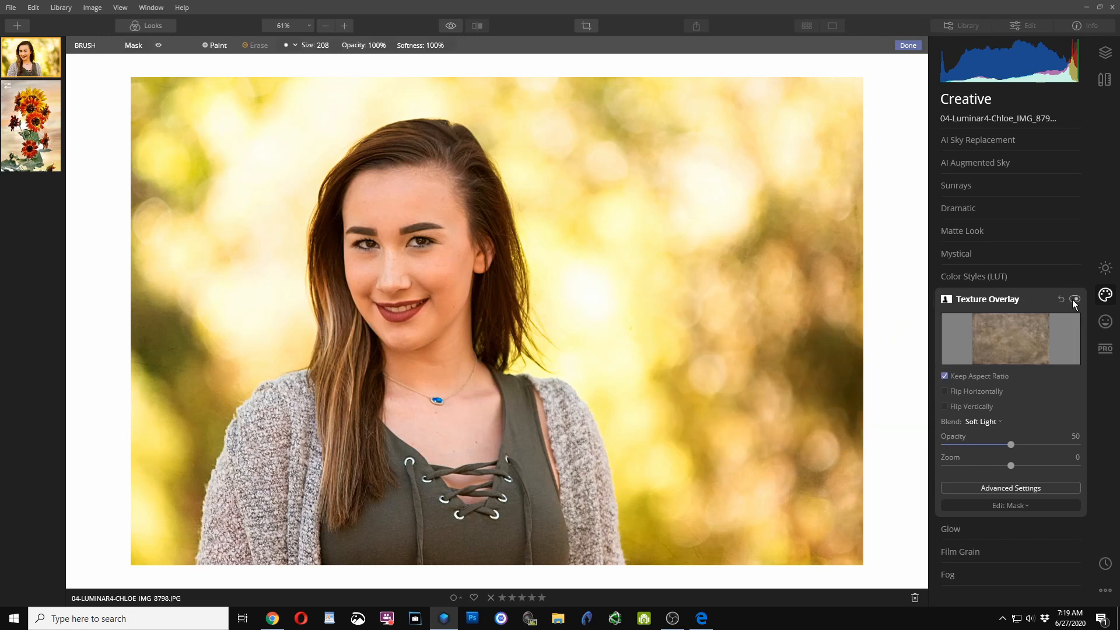
pyautogui.click(1075, 298)
# Switch to the Canva design in Chrome, set the texture image's Blur to 53, and close the browser window
pyautogui.moveTo(272, 618)
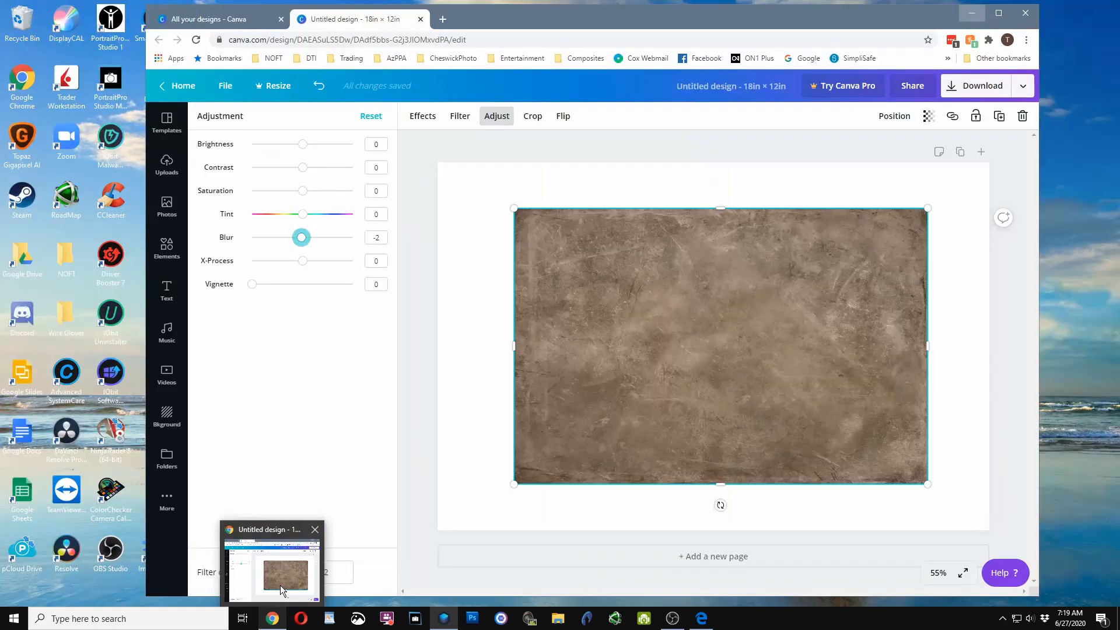
pyautogui.click(279, 585)
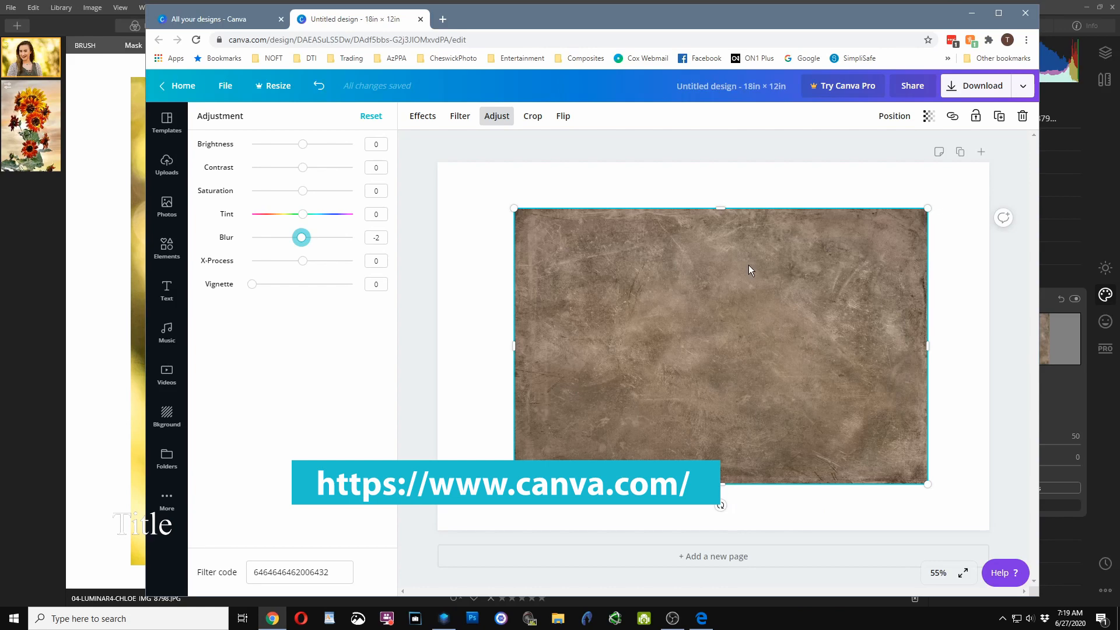
pyautogui.click(415, 116)
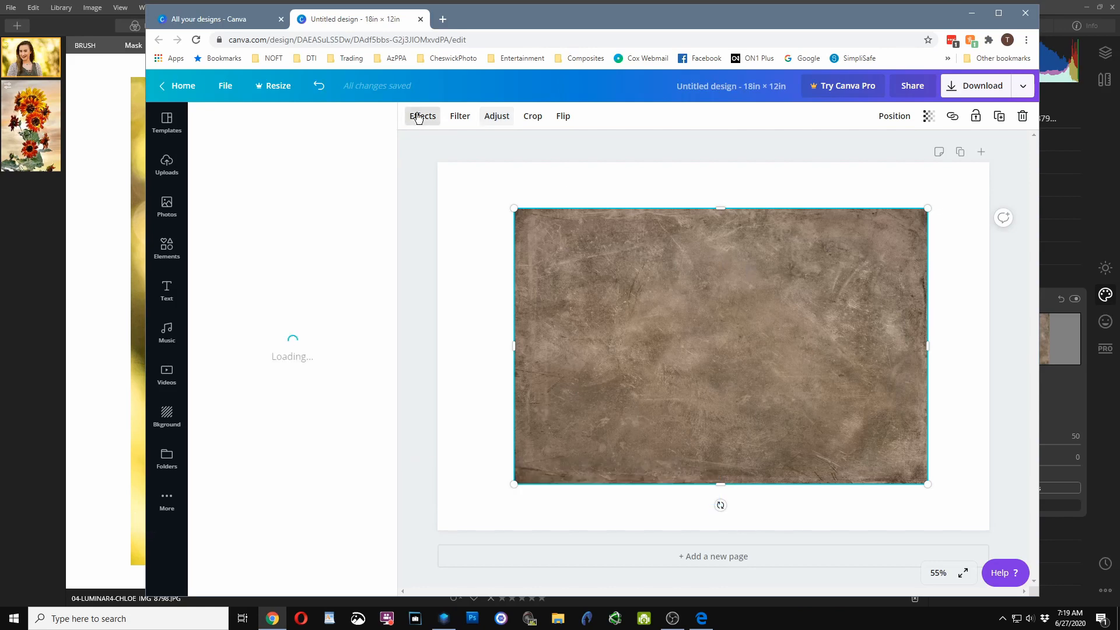
pyautogui.click(460, 119)
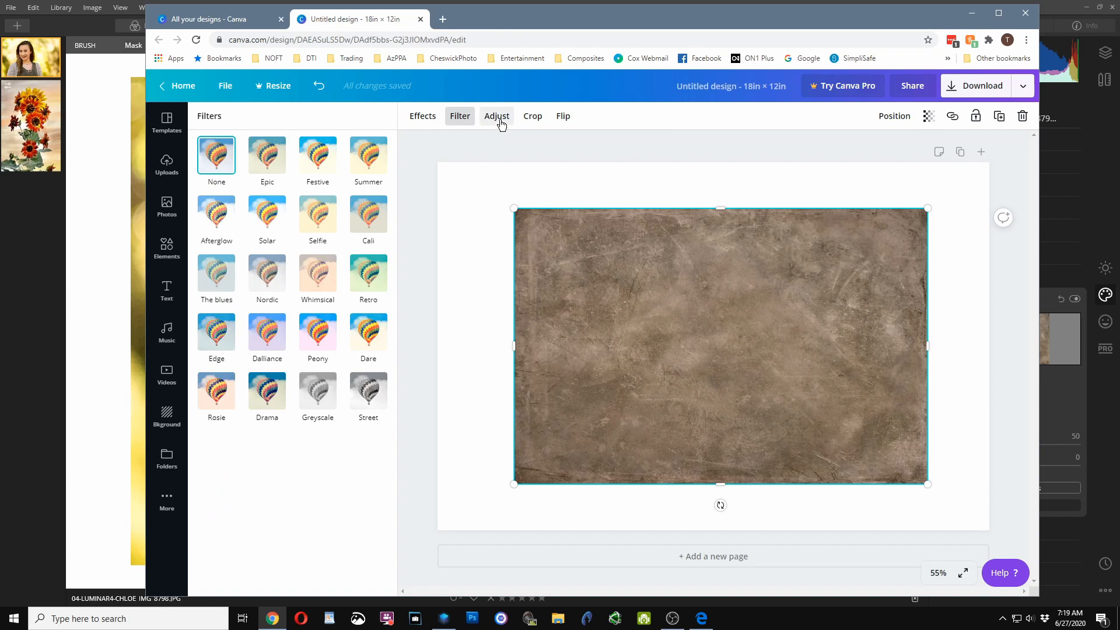
pyautogui.click(498, 119)
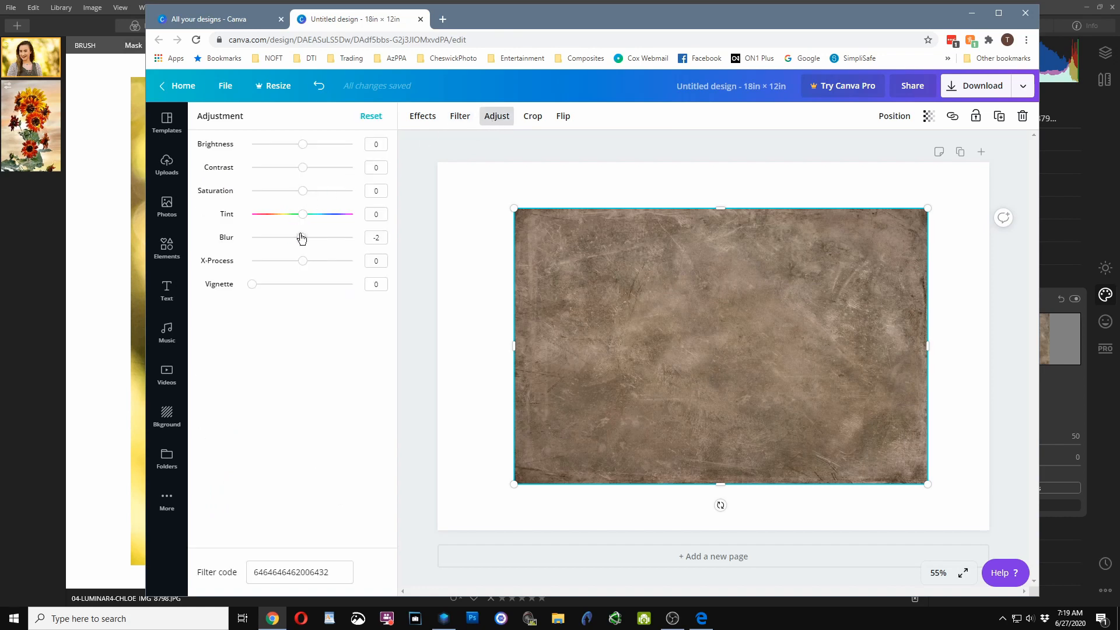
pyautogui.moveTo(300, 238); pyautogui.dragTo(331, 242)
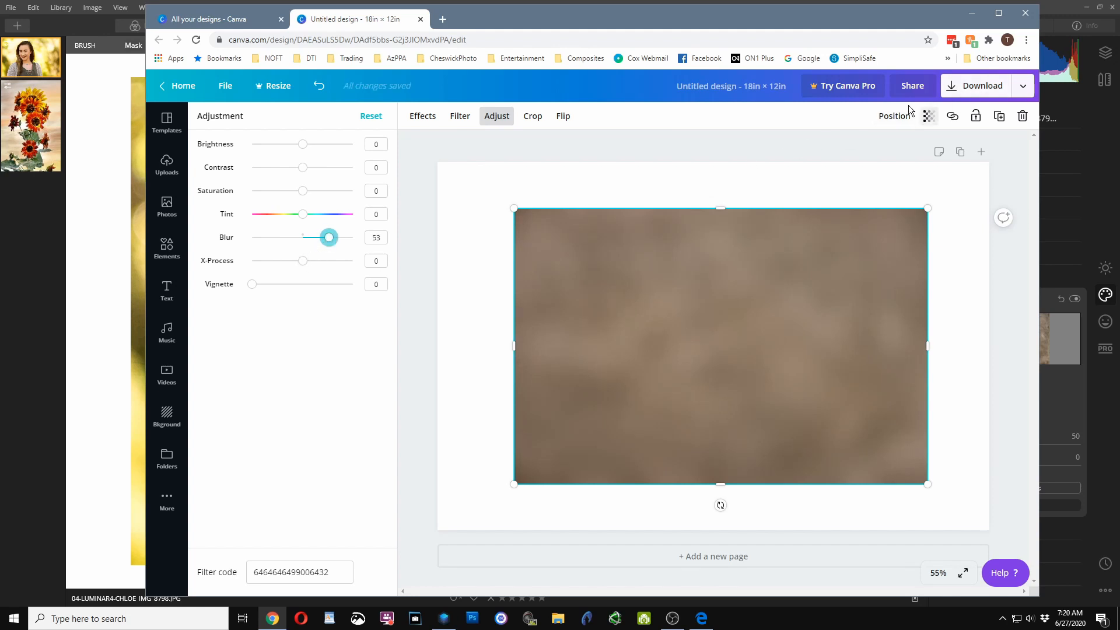
pyautogui.click(1025, 14)
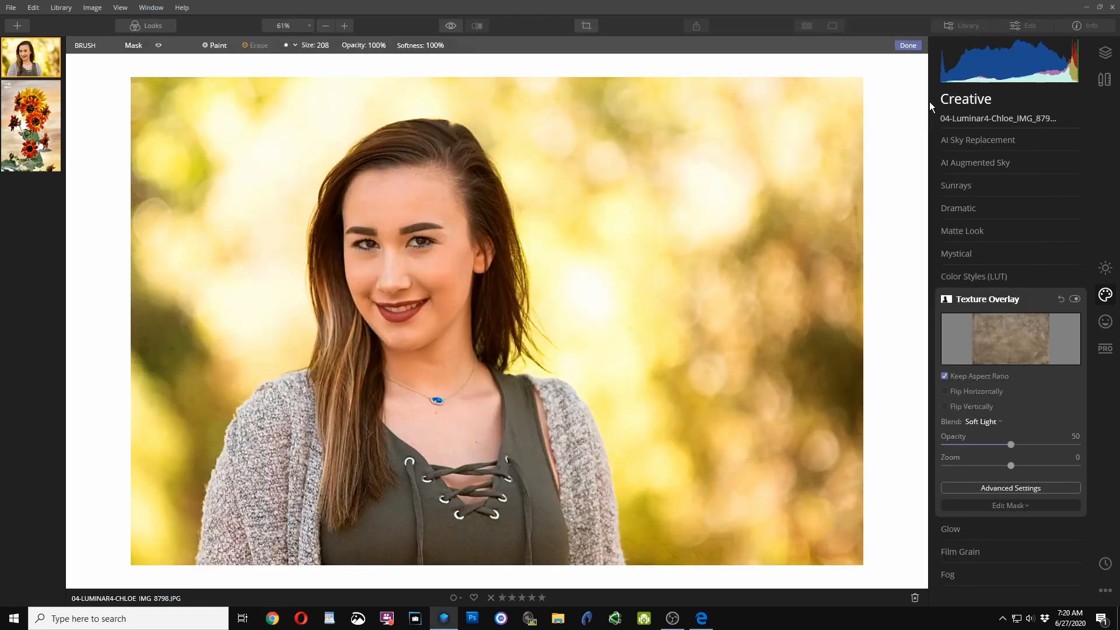
# In Luminar 4, add the "04- Luminar- Haworth - color" image from the AzPA texture program folder as a new image layer
pyautogui.click(1104, 54)
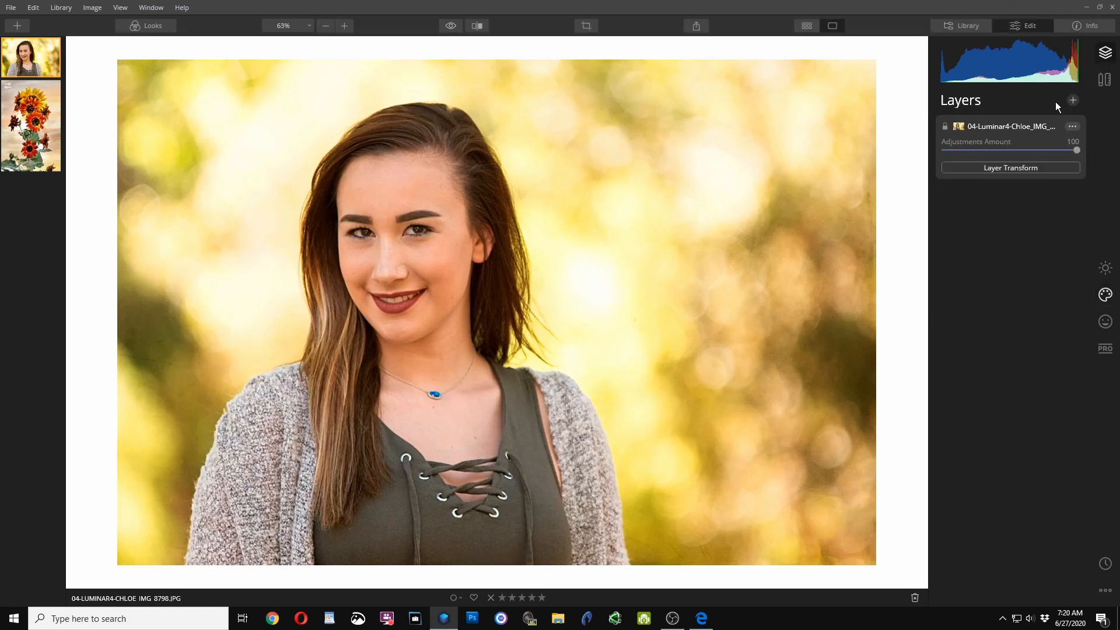
pyautogui.click(1072, 101)
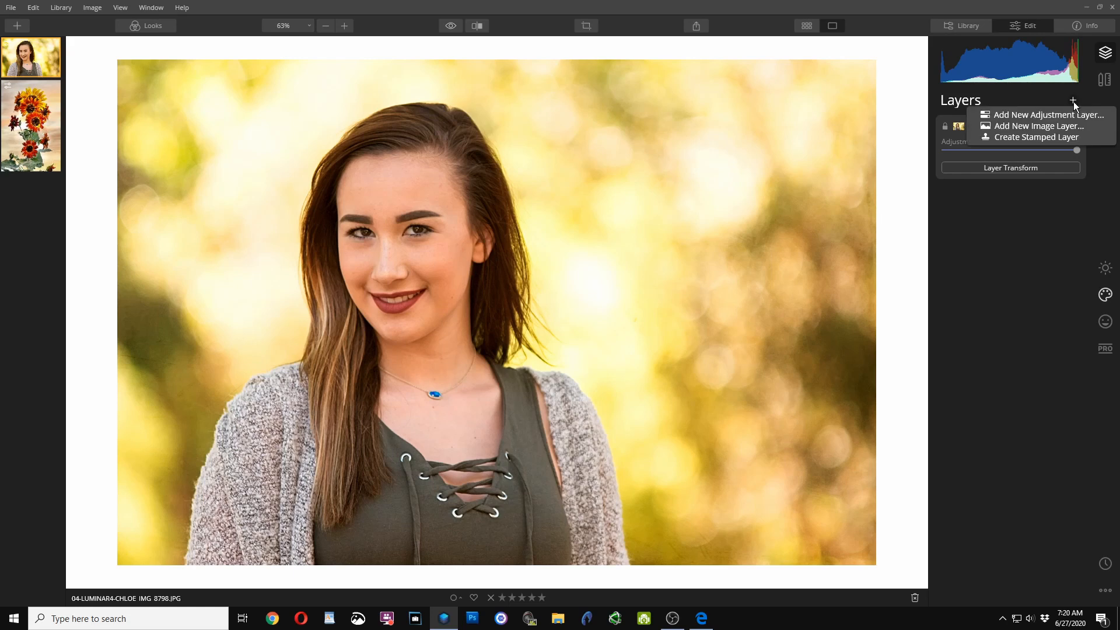
pyautogui.click(1053, 125)
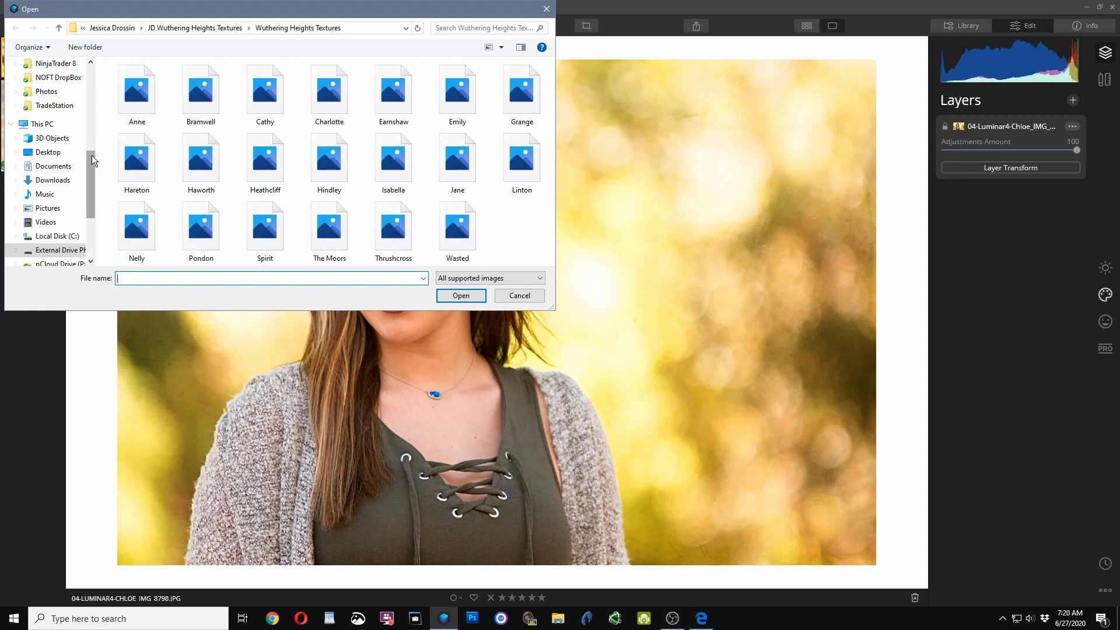
pyautogui.scroll(-1, 88, 187)
pyautogui.click(41, 210)
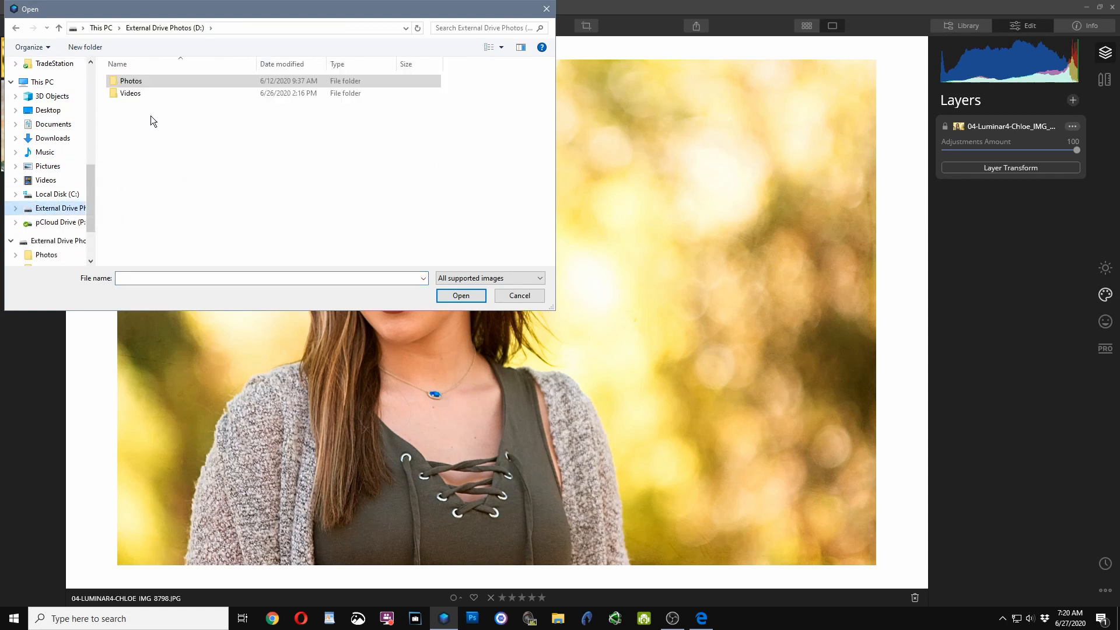
pyautogui.click(156, 83)
pyautogui.doubleClick(156, 82)
pyautogui.scroll(-5, 211, 170)
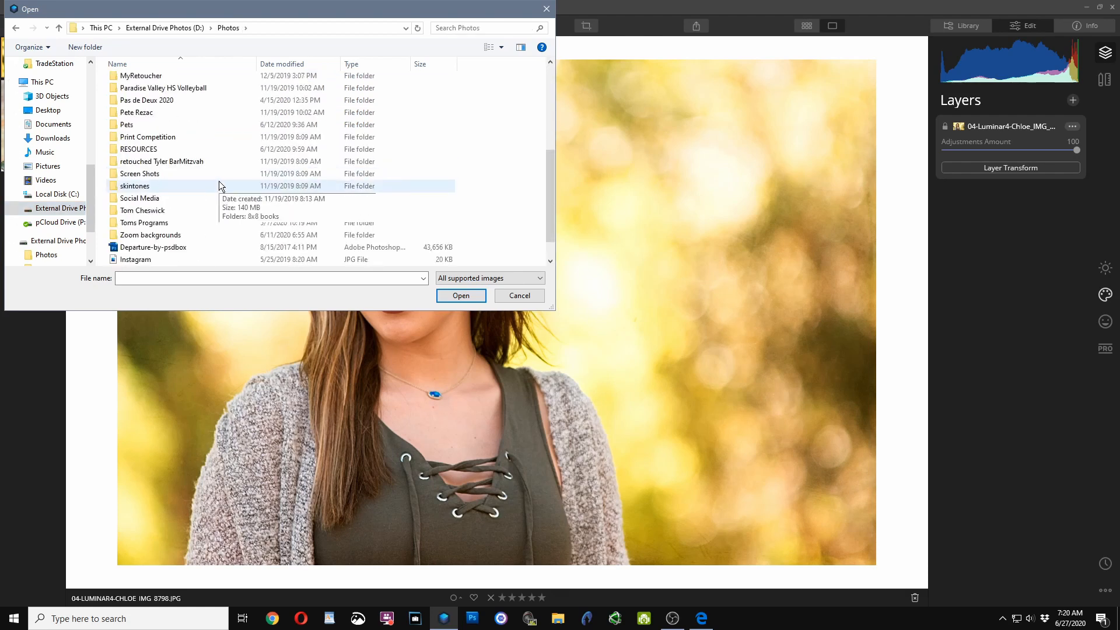
pyautogui.doubleClick(168, 199)
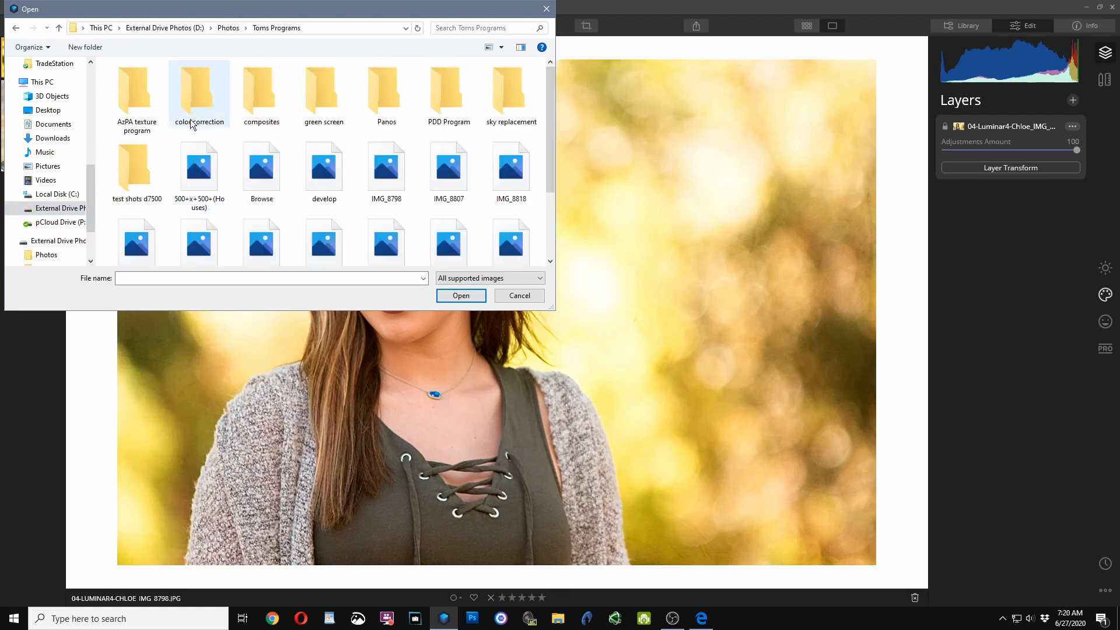
pyautogui.doubleClick(144, 85)
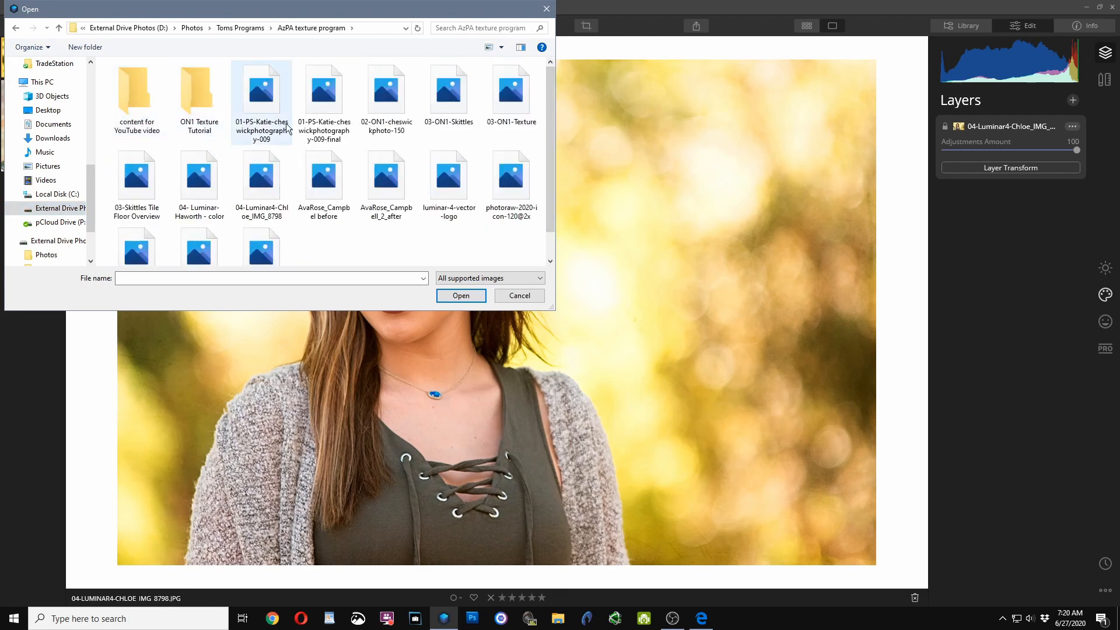
pyautogui.click(194, 185)
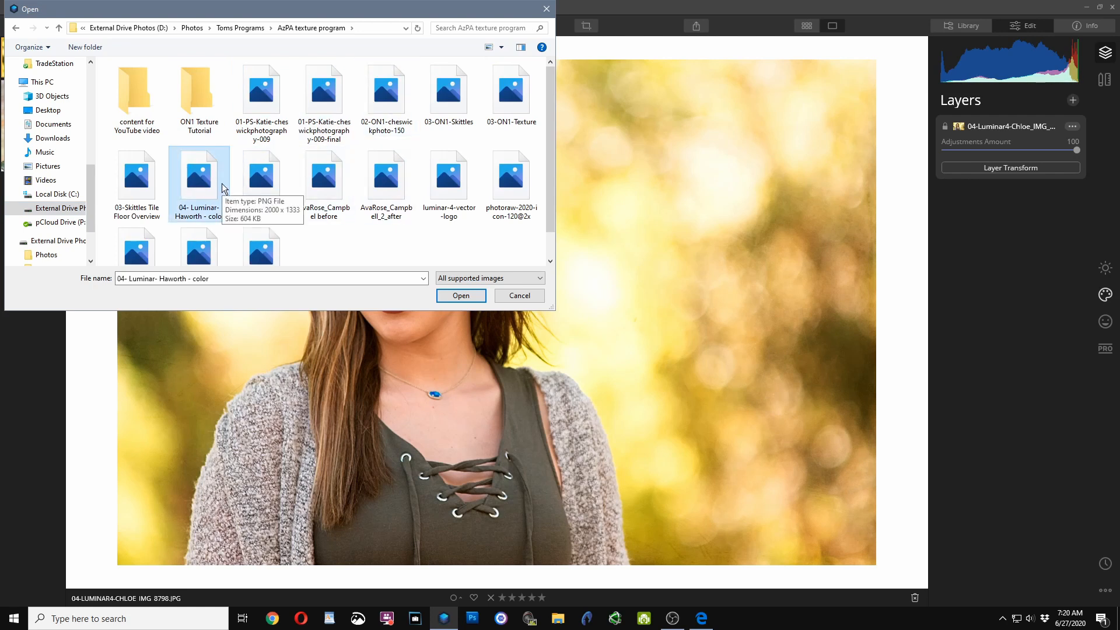
pyautogui.click(457, 298)
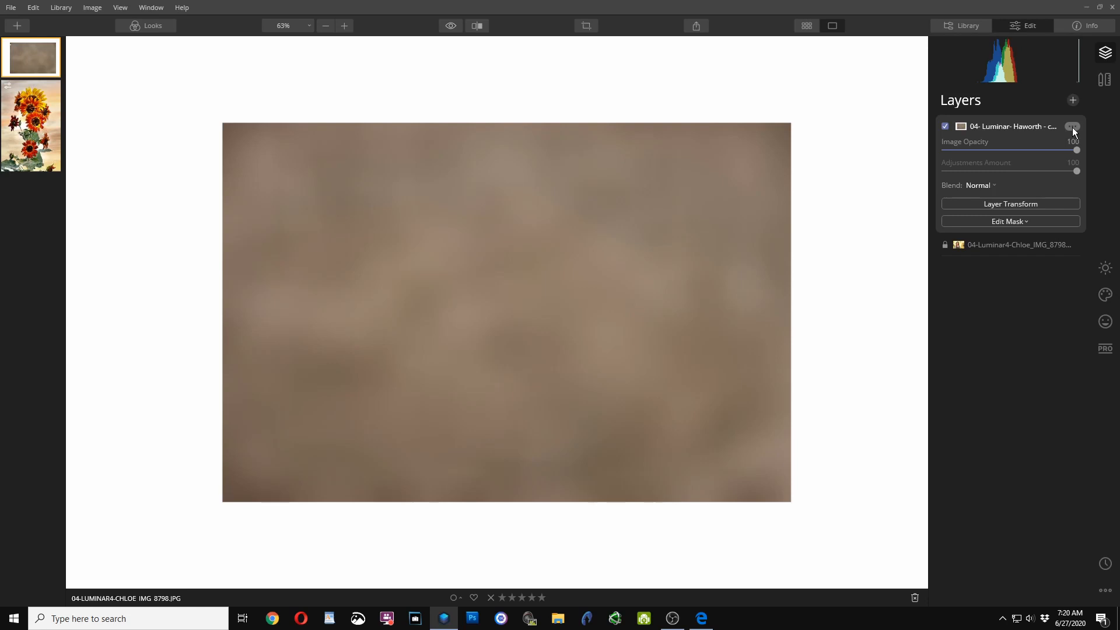
# Set the texture layer's blend mode to Soft Light and enlarge the layer to about 2854 by 1917 so it covers the whole portrait
pyautogui.click(982, 185)
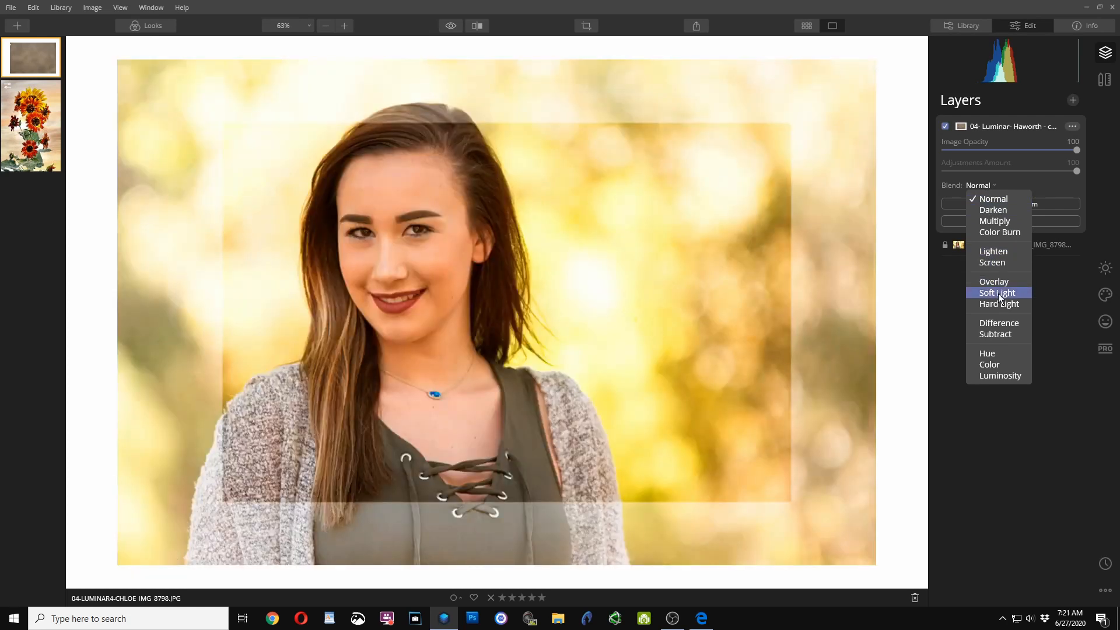
pyautogui.click(998, 293)
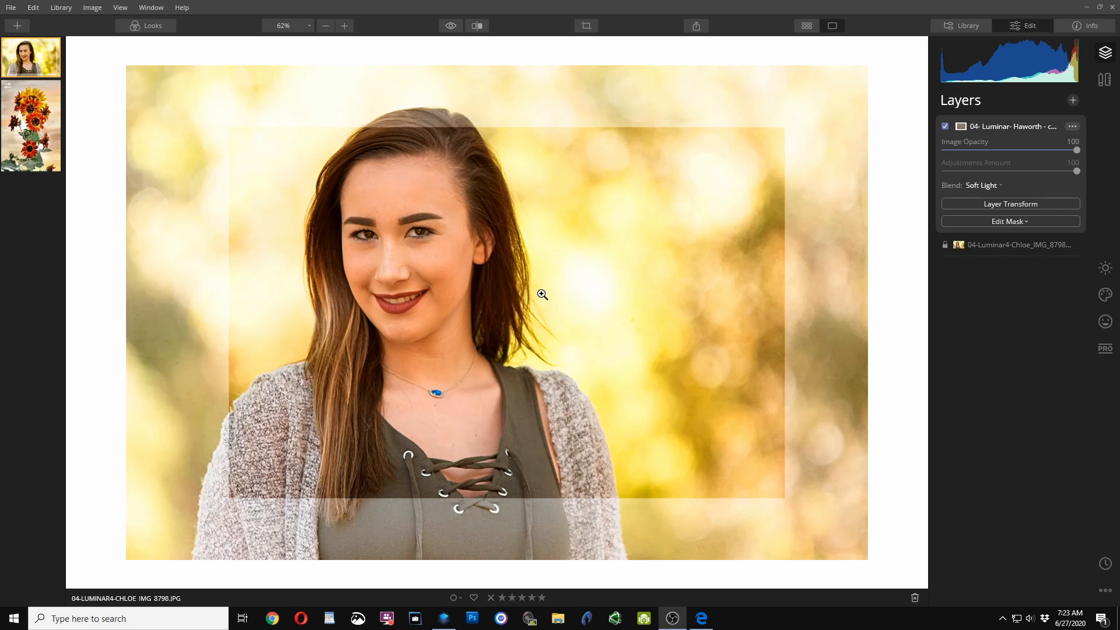
pyautogui.click(991, 205)
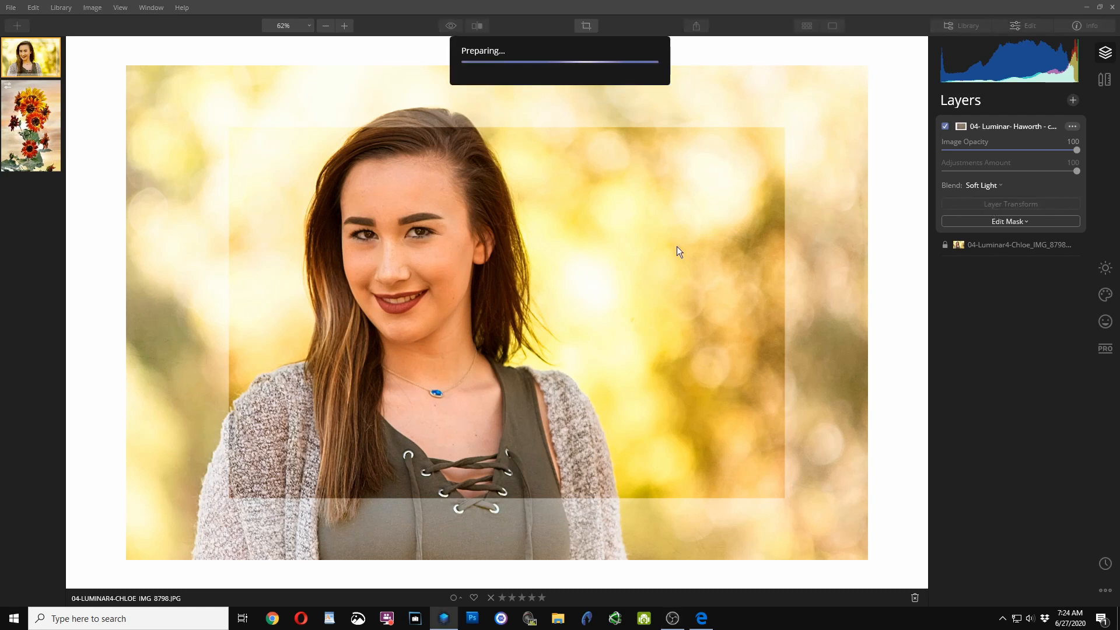
pyautogui.scroll(-3, 653, 241)
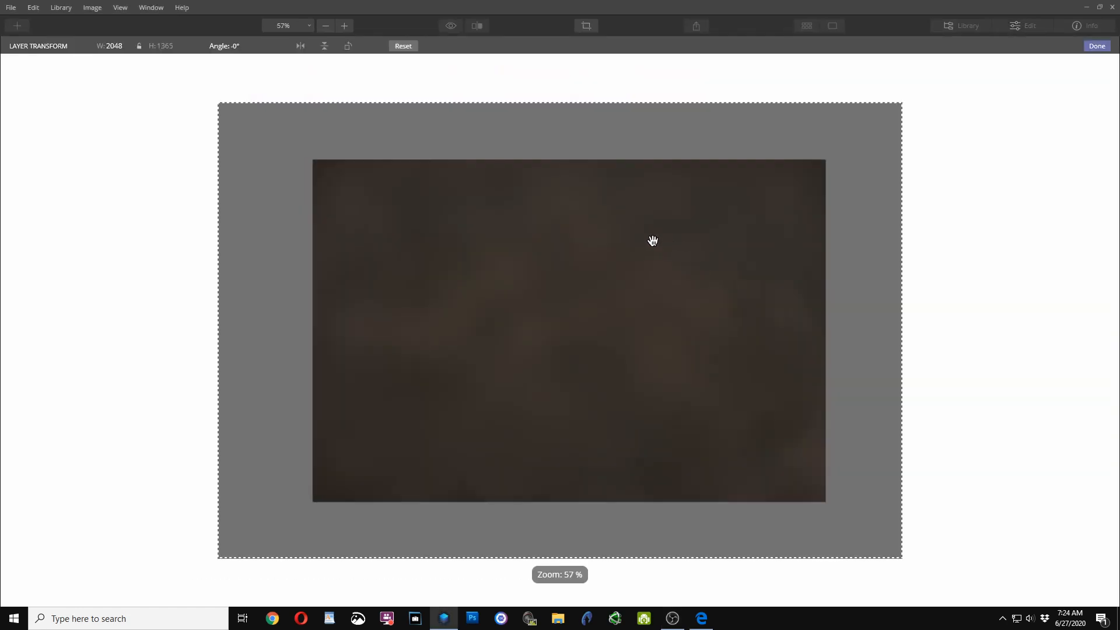
pyautogui.scroll(-1, 656, 240)
pyautogui.moveTo(547, 290); pyautogui.dragTo(476, 250)
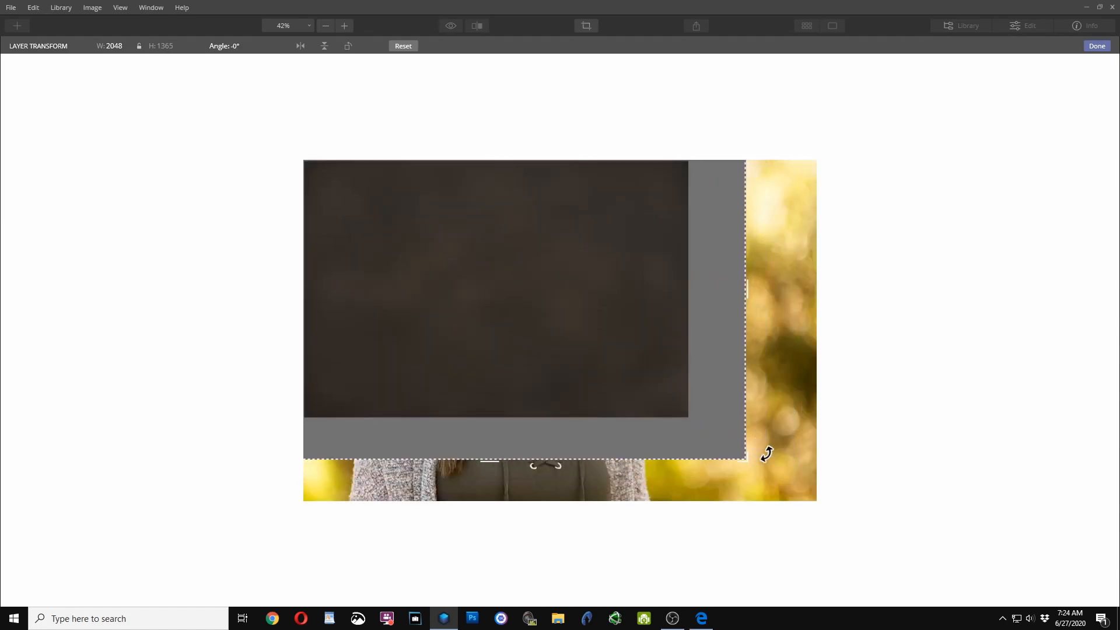
pyautogui.moveTo(747, 460); pyautogui.dragTo(923, 587)
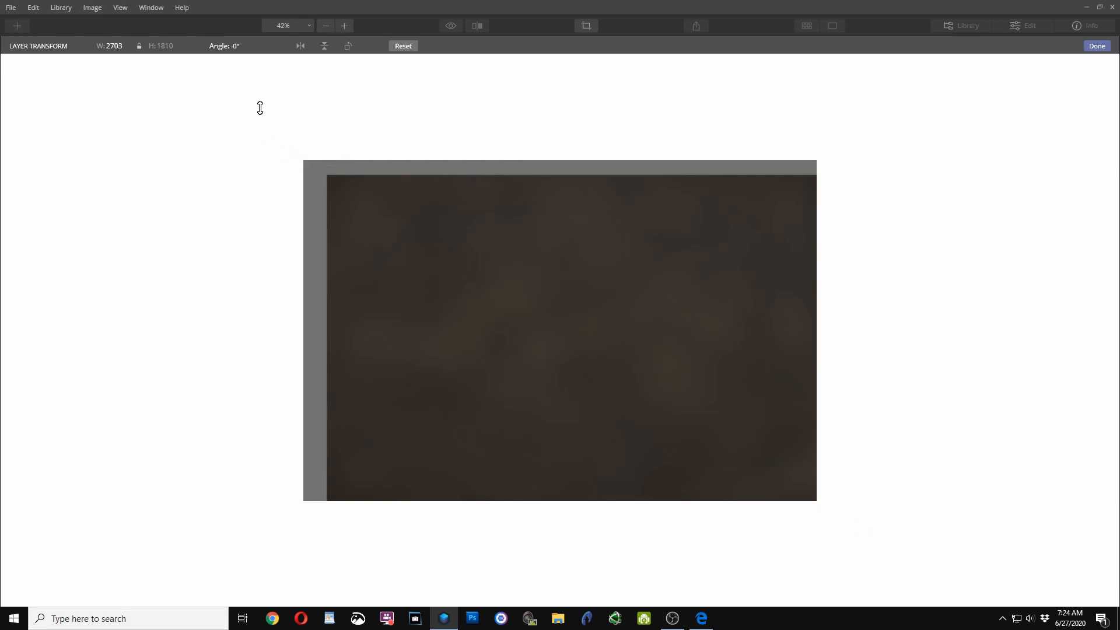
pyautogui.moveTo(230, 110); pyautogui.dragTo(190, 82)
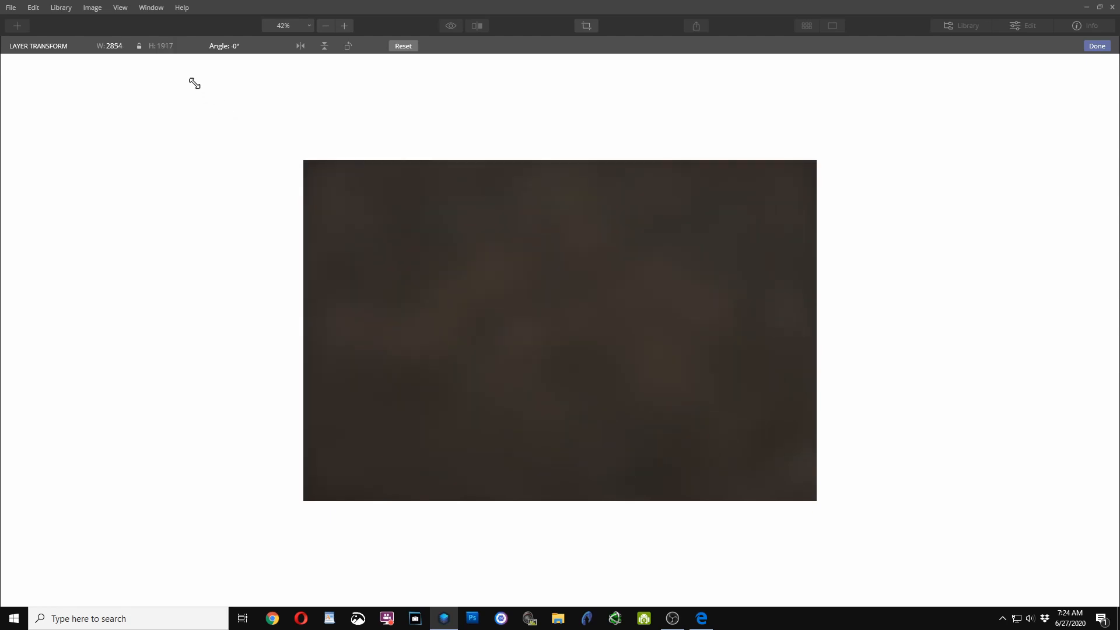
pyautogui.click(1098, 46)
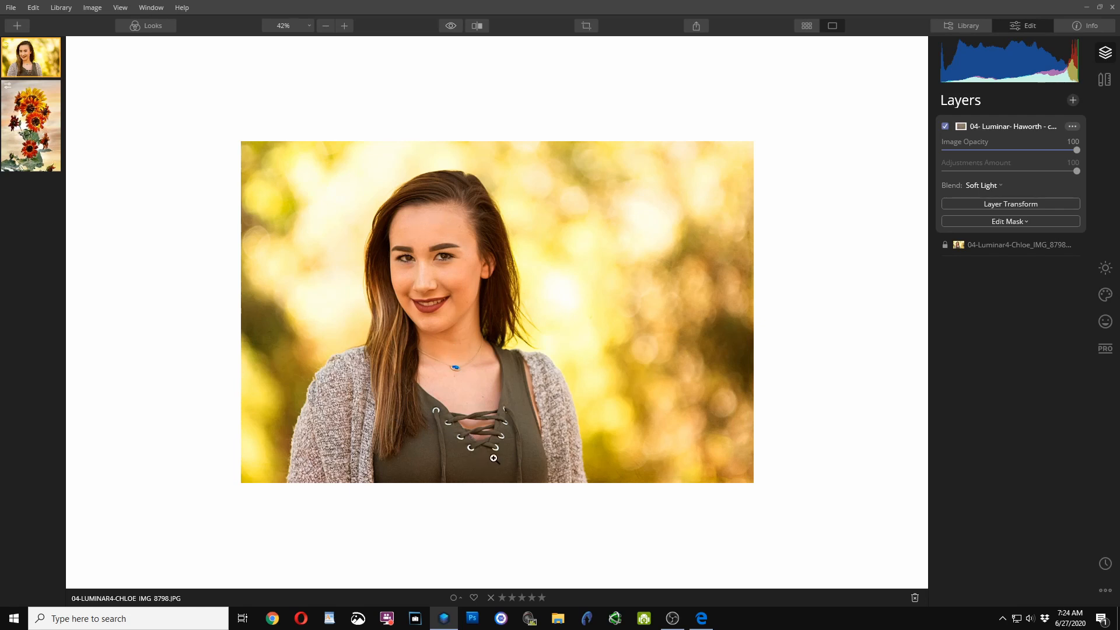
# Paint a mask over the woman on the blurred texture layer with a size 136 brush at 50% opacity, and inspect the result
pyautogui.click(973, 223)
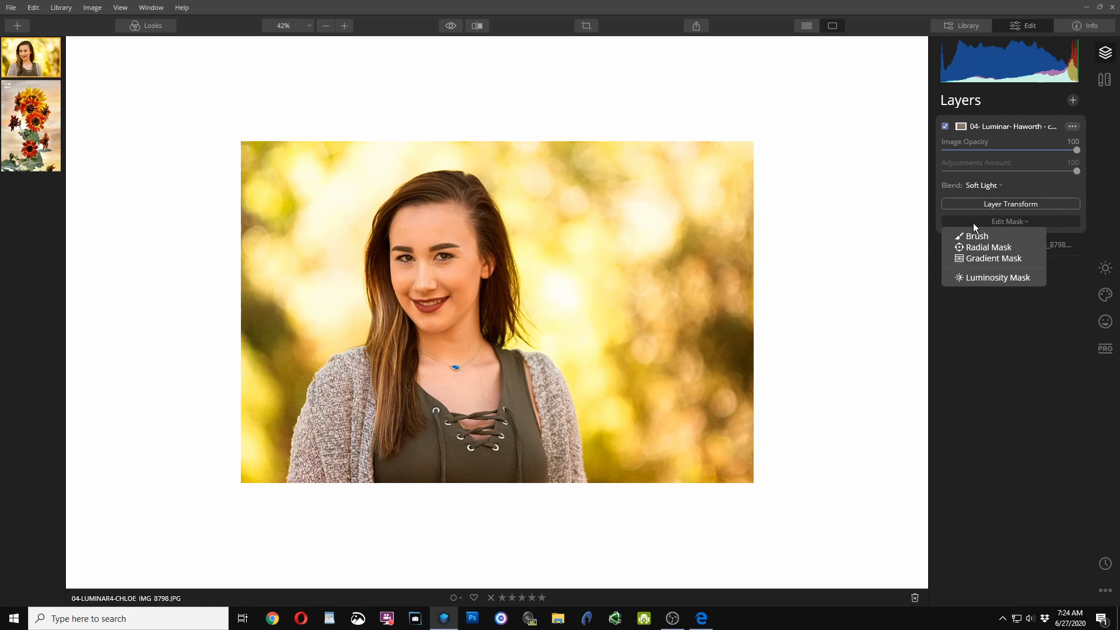
pyautogui.click(976, 237)
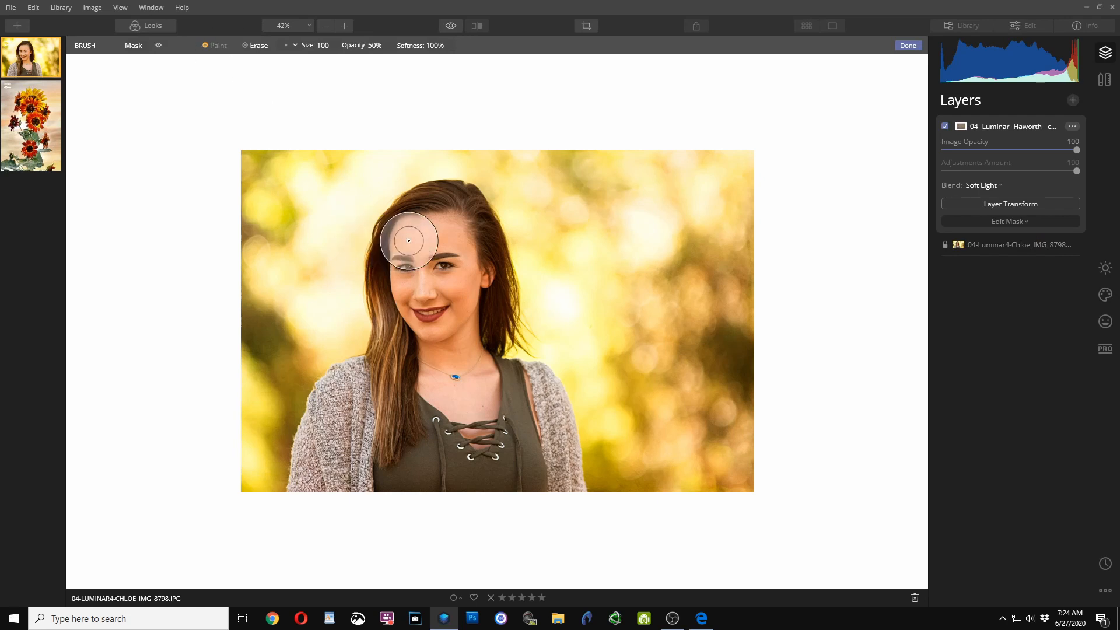
pyautogui.scroll(3, 438, 222)
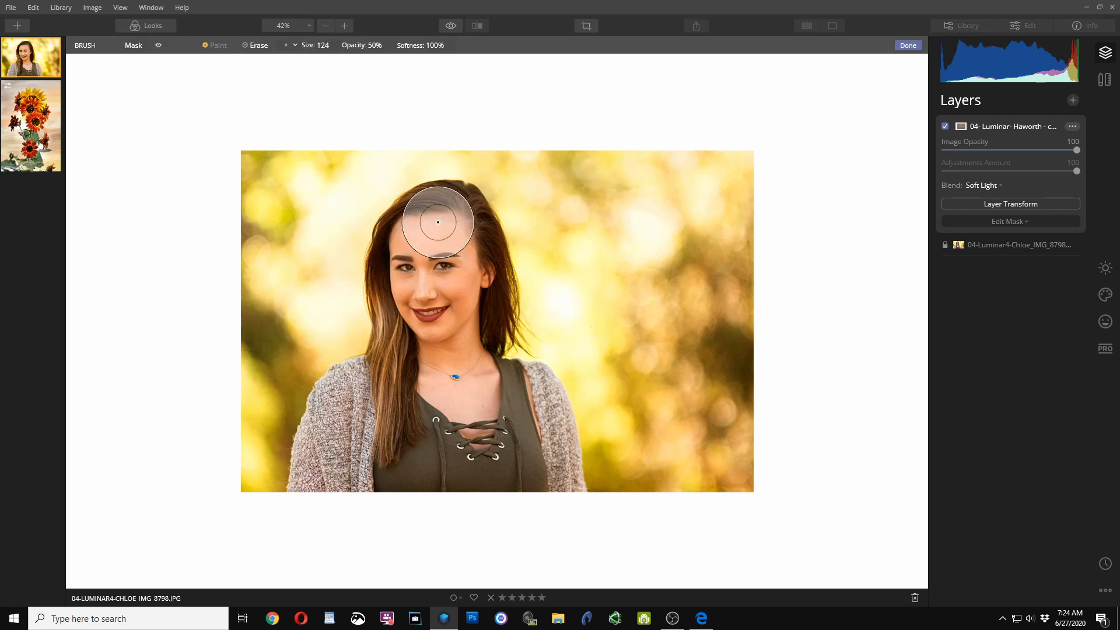
pyautogui.moveTo(441, 226)
pyautogui.mouseDown()
pyautogui.moveTo(414, 242)
pyautogui.moveTo(448, 246)
pyautogui.moveTo(444, 270)
pyautogui.moveTo(415, 273)
pyautogui.moveTo(416, 299)
pyautogui.moveTo(472, 269)
pyautogui.moveTo(461, 342)
pyautogui.moveTo(477, 388)
pyautogui.moveTo(517, 400)
pyautogui.moveTo(529, 461)
pyautogui.moveTo(470, 412)
pyautogui.moveTo(468, 458)
pyautogui.moveTo(428, 387)
pyautogui.moveTo(410, 451)
pyautogui.moveTo(371, 406)
pyautogui.moveTo(371, 446)
pyautogui.moveTo(348, 470)
pyautogui.moveTo(344, 432)
pyautogui.moveTo(324, 468)
pyautogui.moveTo(334, 491)
pyautogui.moveTo(343, 423)
pyautogui.moveTo(399, 371)
pyautogui.moveTo(428, 319)
pyautogui.moveTo(446, 239)
pyautogui.mouseUp()
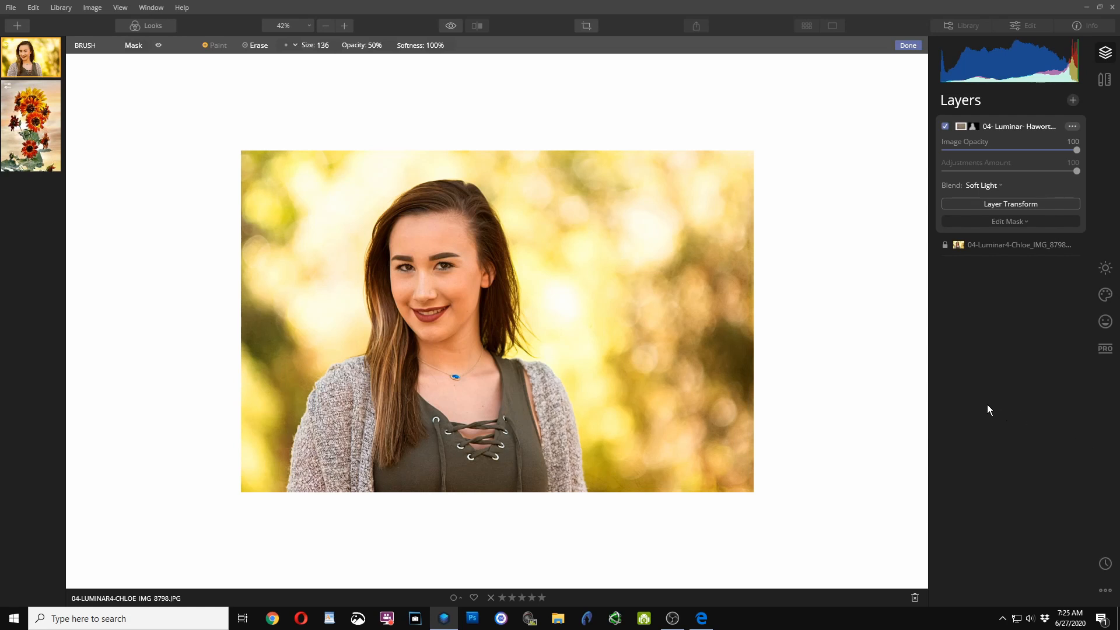
pyautogui.scroll(6, 622, 344)
pyautogui.scroll(5, 692, 350)
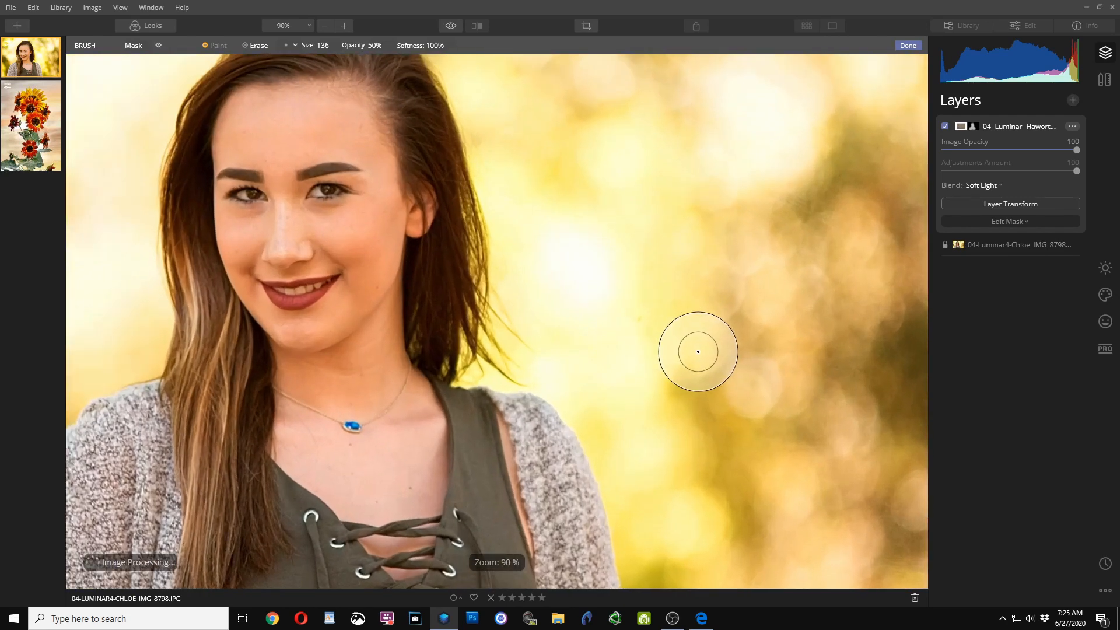
pyautogui.scroll(-2, 756, 364)
pyautogui.scroll(-4, 758, 368)
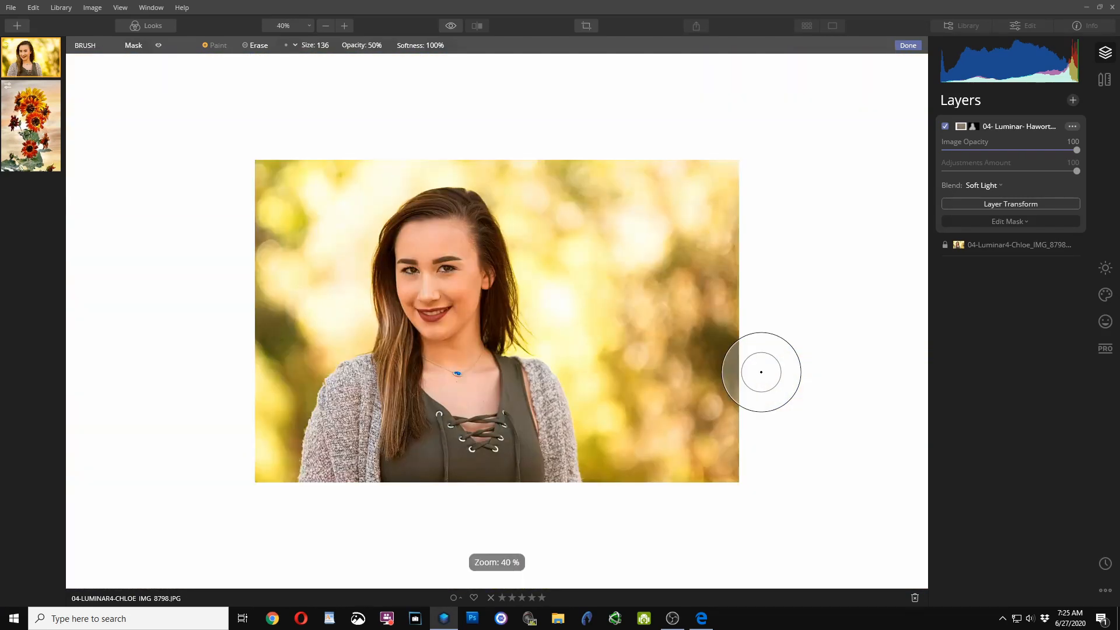
pyautogui.scroll(3, 760, 371)
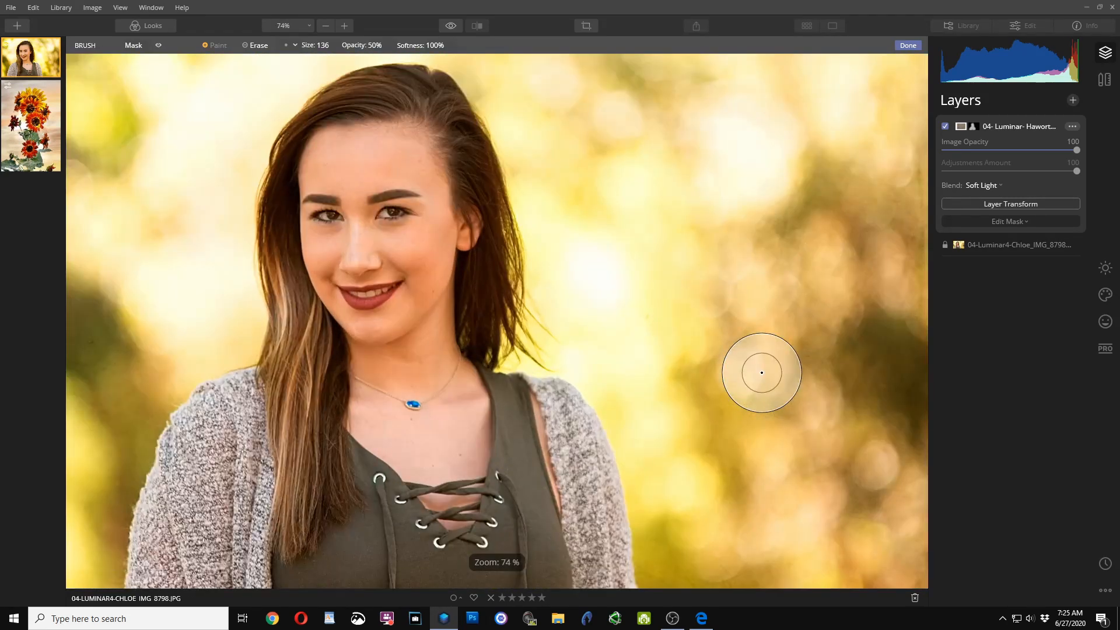